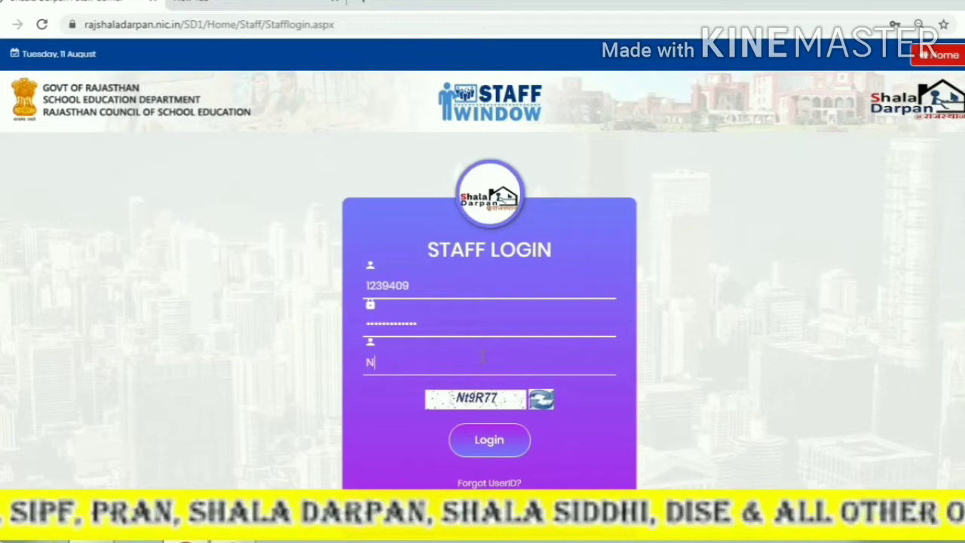
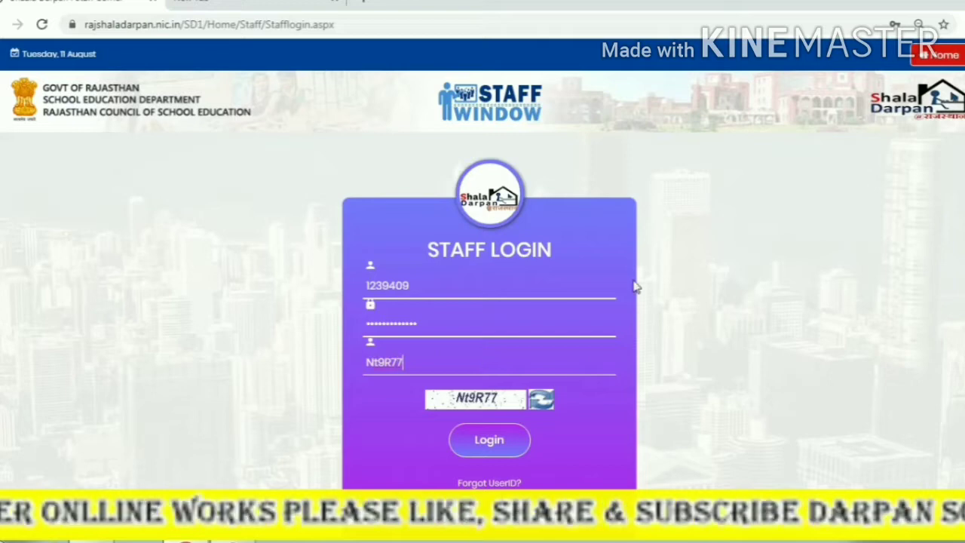
Log in to the Staff Window with the staff ID, password and captcha text.
scroll(635, 287, "down", 1)
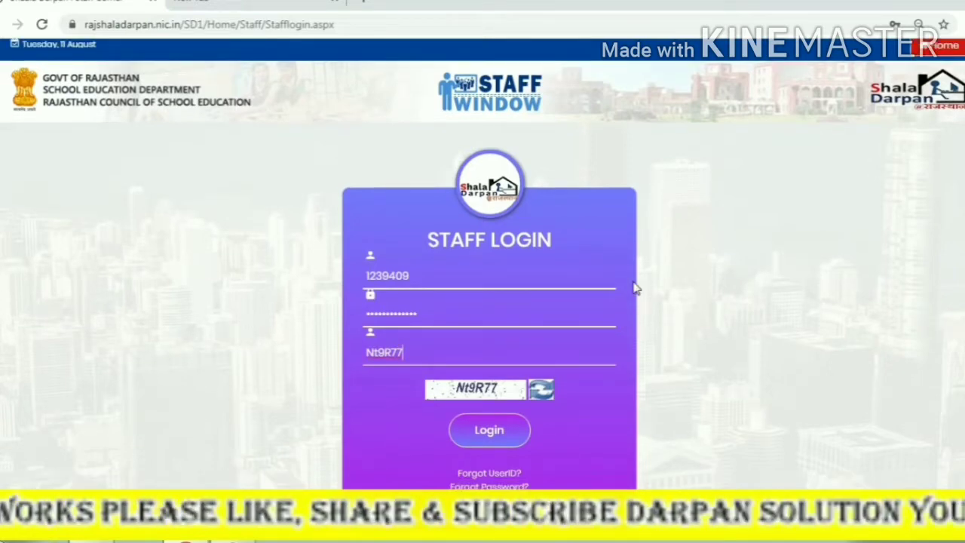
scroll(634, 287, "up", 1)
left_click(452, 437)
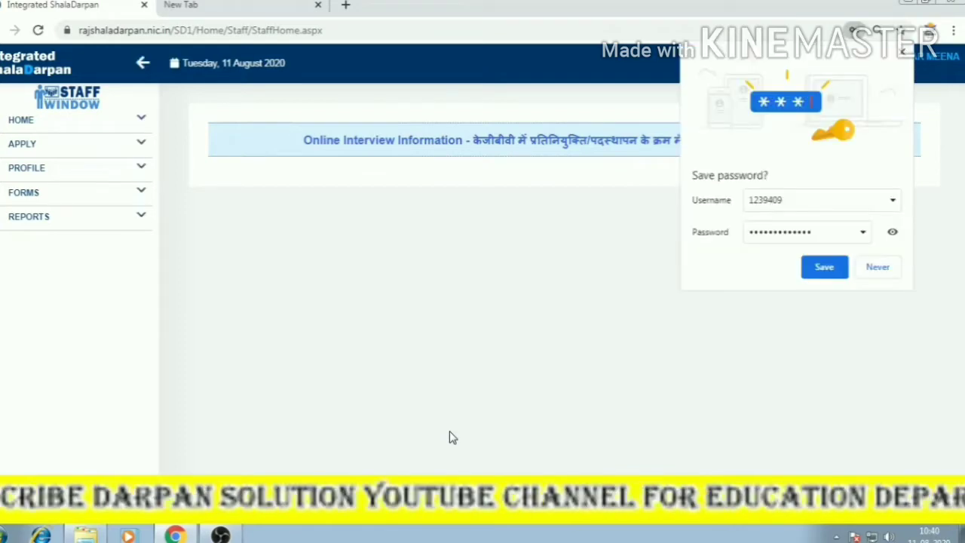
Save the password in Chrome and expand Apply > Apply for Teacher Award 2020 in the sidebar.
left_click(824, 267)
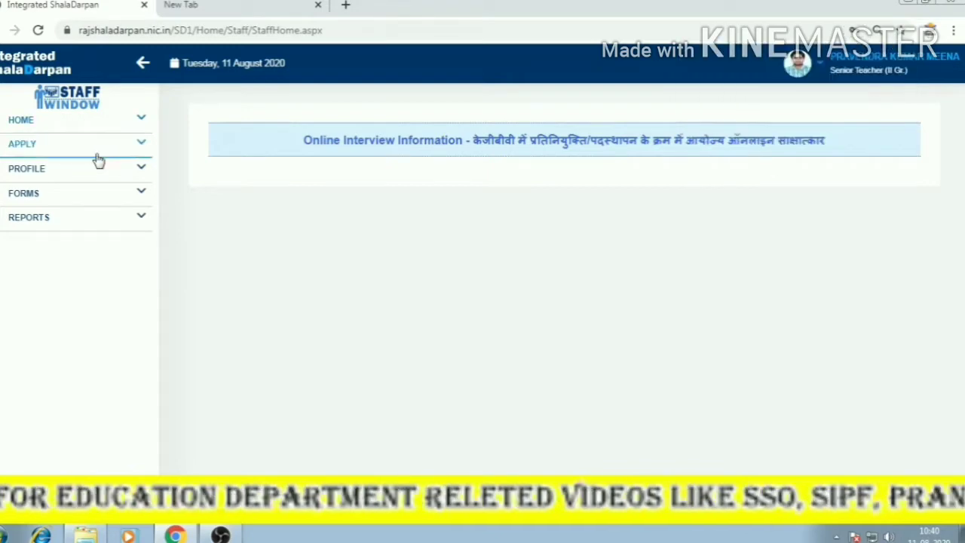
left_click(141, 146)
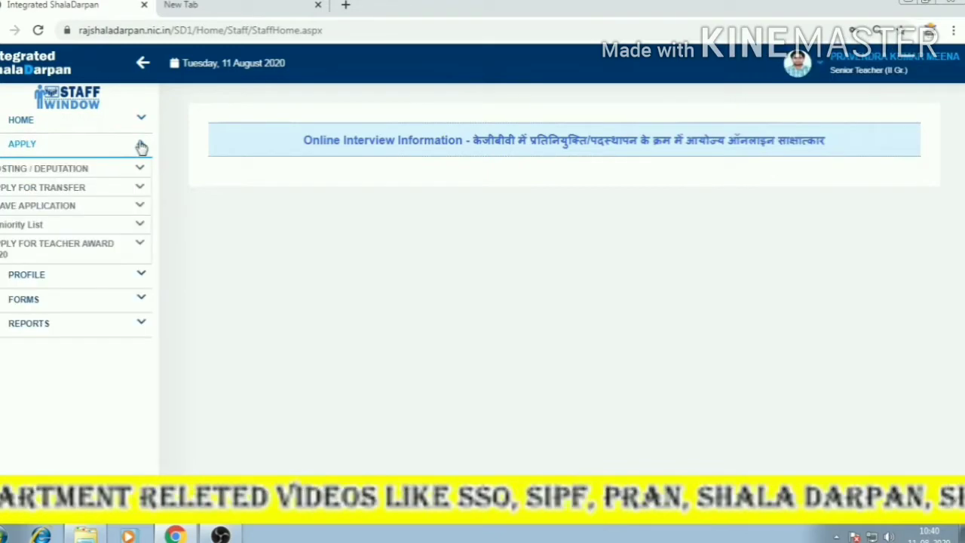
left_click(83, 248)
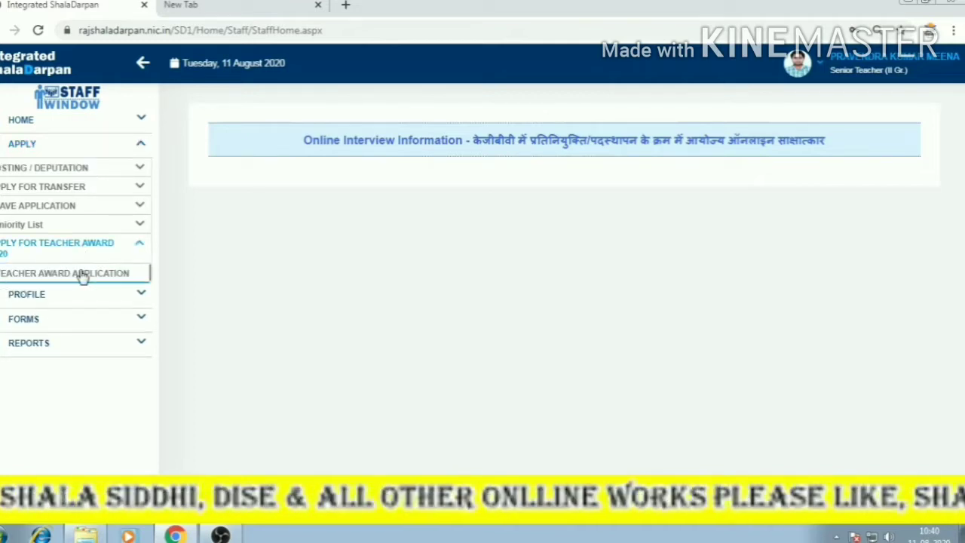
Withdraw the earlier award form and start a new Teacher Award 2020 application, confirming the details.
left_click(127, 276)
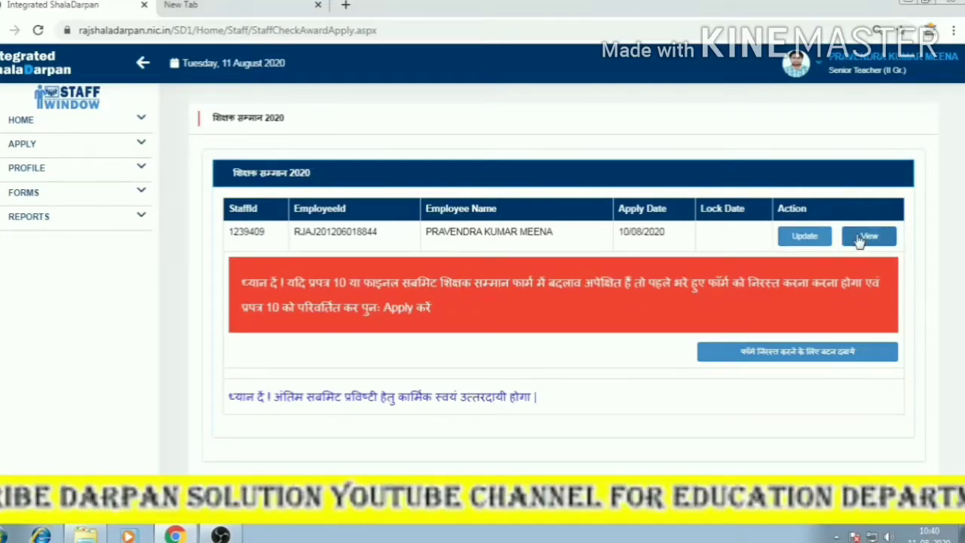
left_click(803, 355)
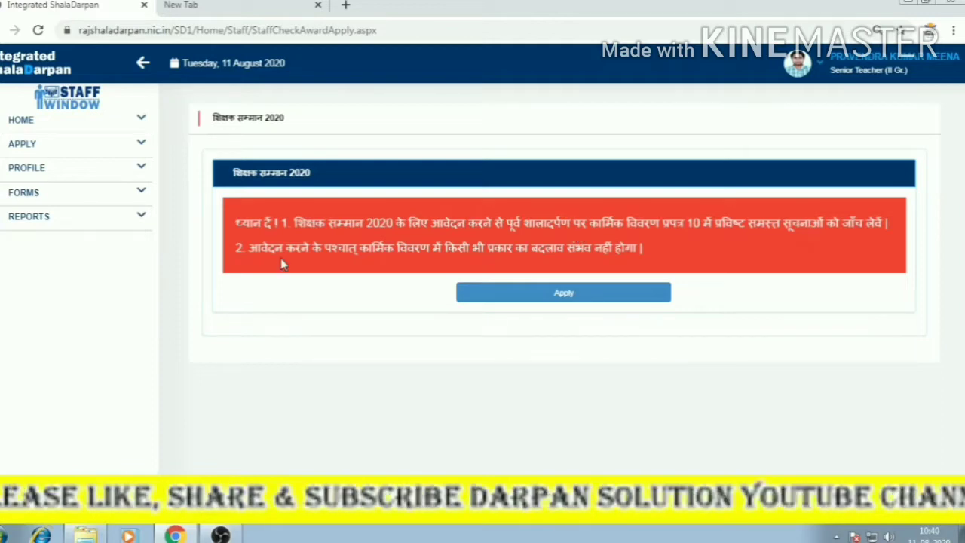
left_click(525, 313)
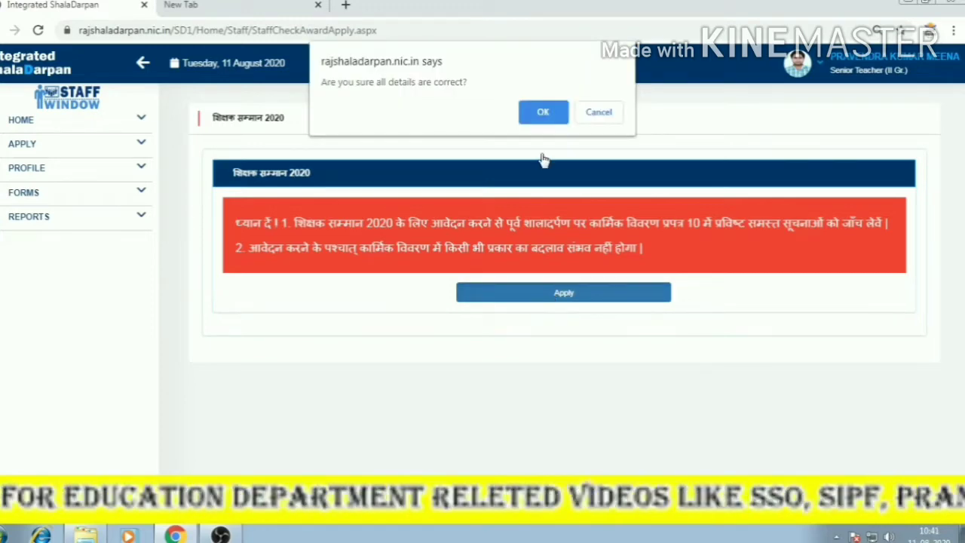
left_click(543, 113)
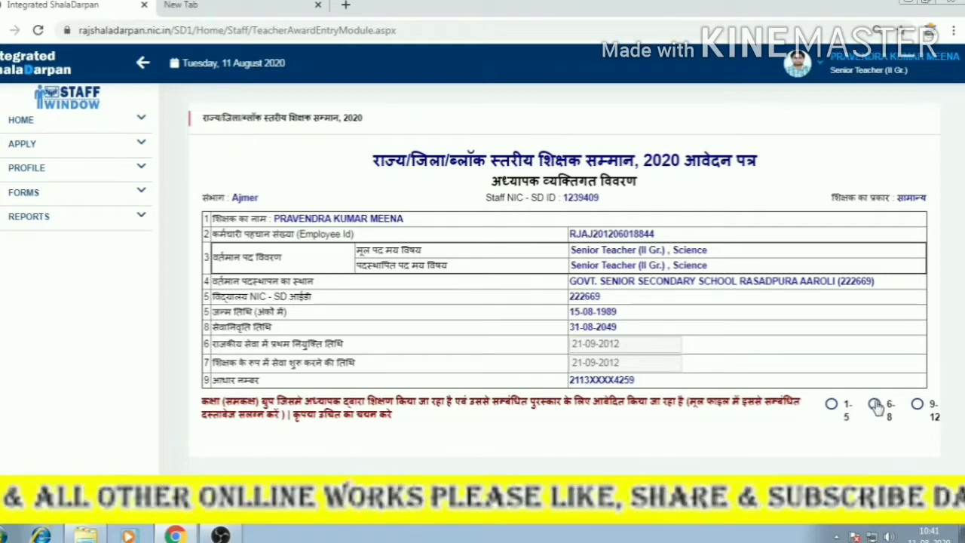
Select class group 9-12 and collapse the navigation sidebar.
left_click(916, 405)
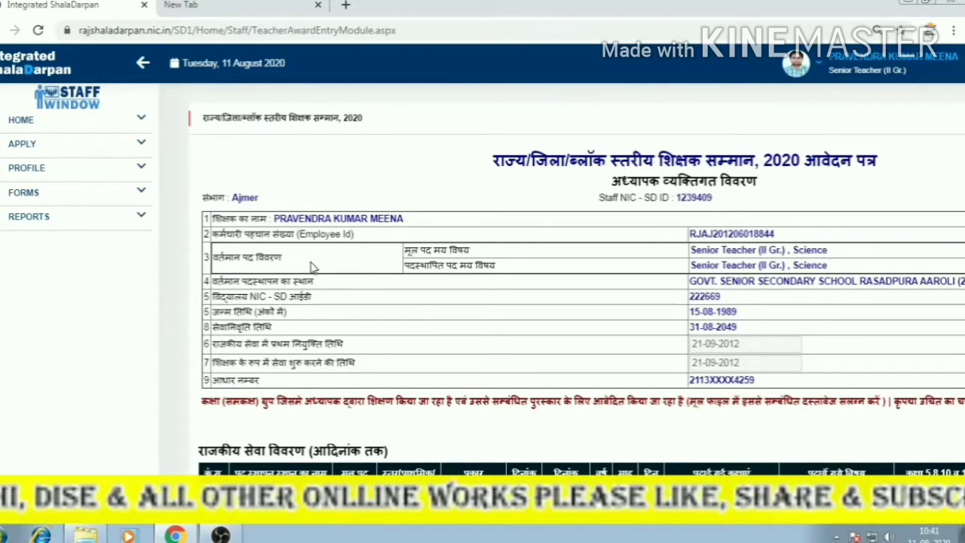
scroll(450, 326, "down", 3)
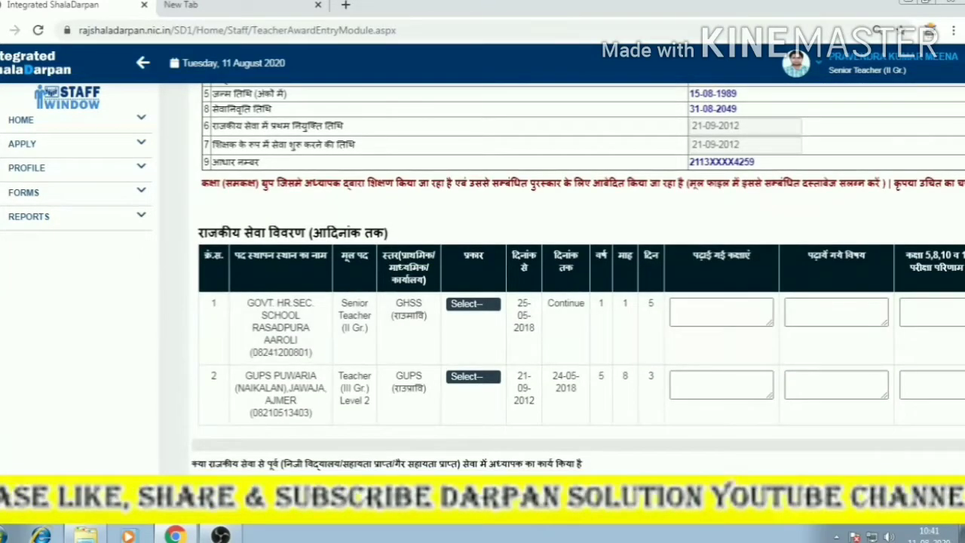
left_click_drag(474, 518, 139, 81)
left_click(142, 64)
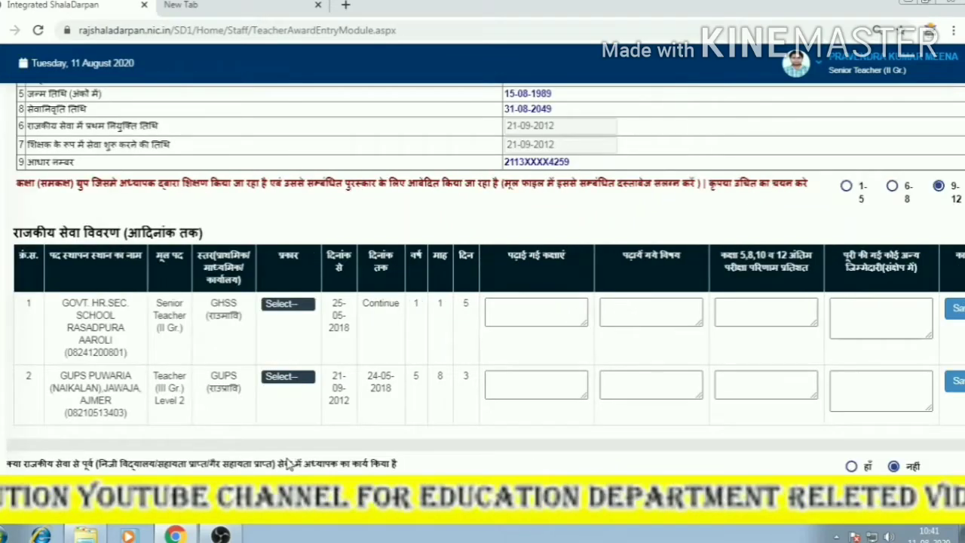
scroll(407, 427, "up", 3)
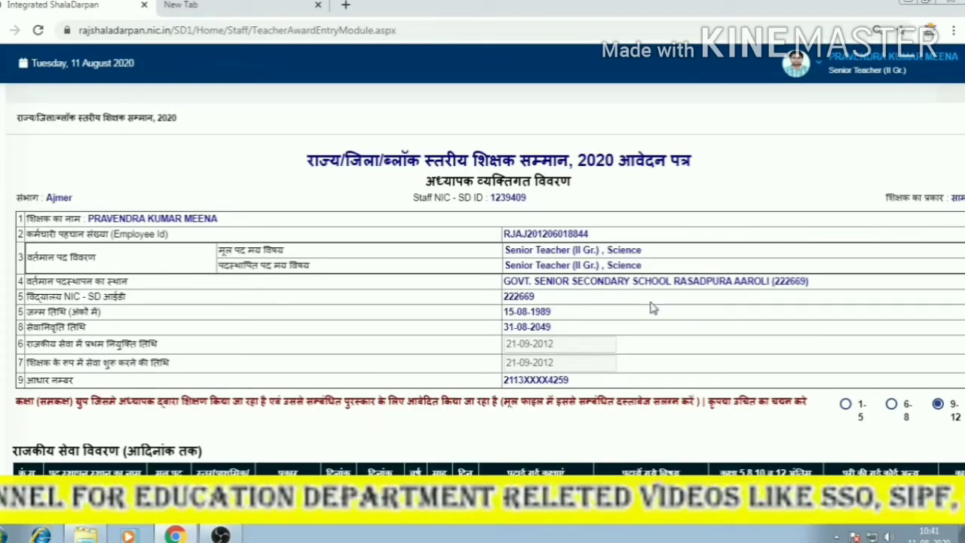
Reduce the browser zoom to 67% to see the whole service table.
left_click(954, 31)
left_click(856, 166)
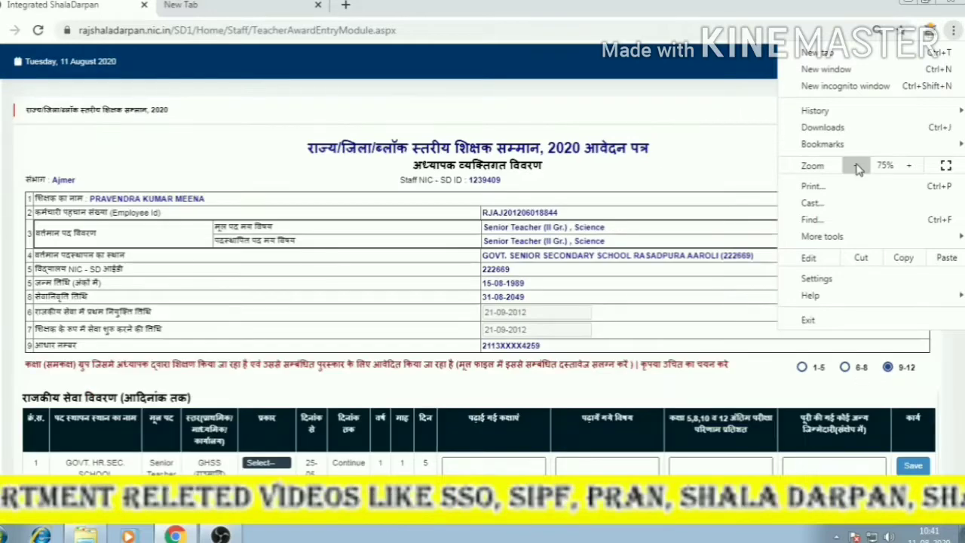
left_click(857, 166)
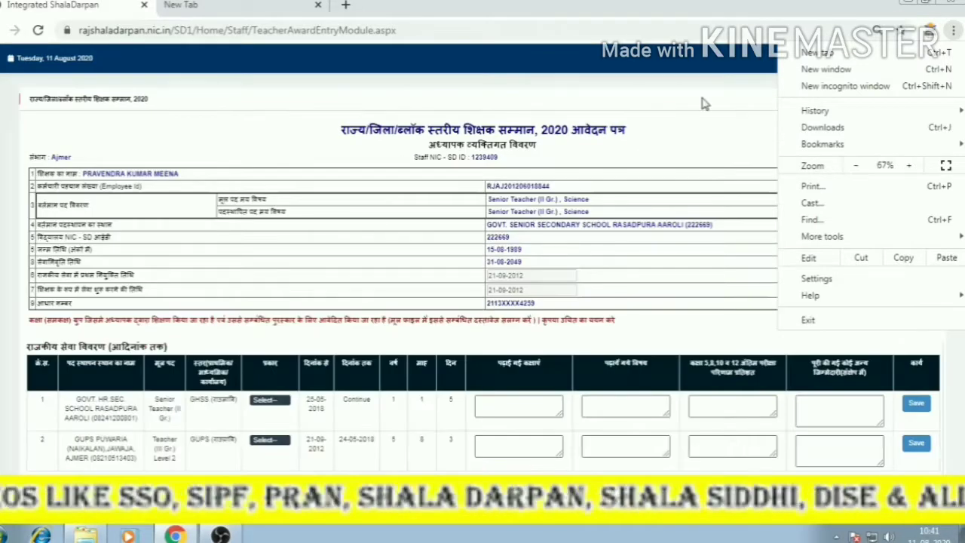
left_click(694, 121)
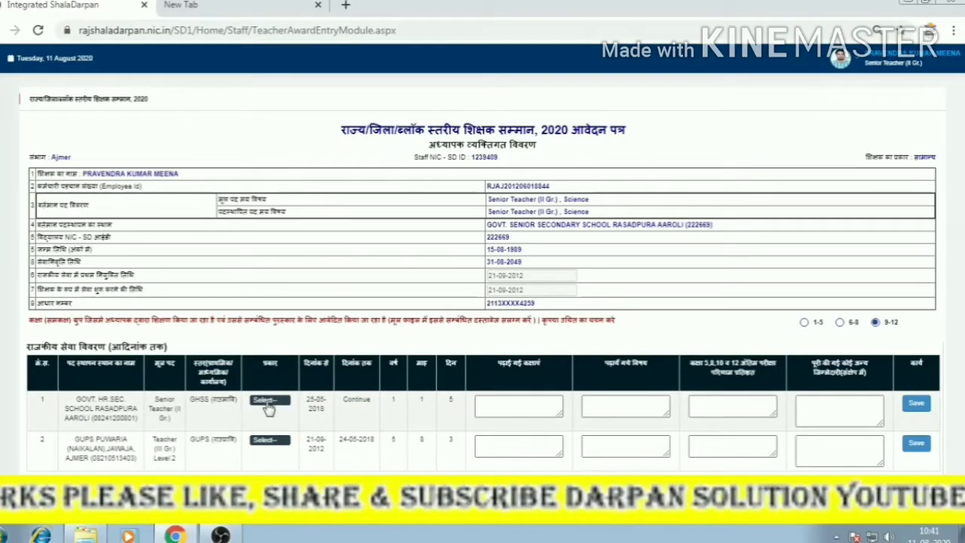
Set service row 1's type and enter classes taught 5,8.
left_click(269, 403)
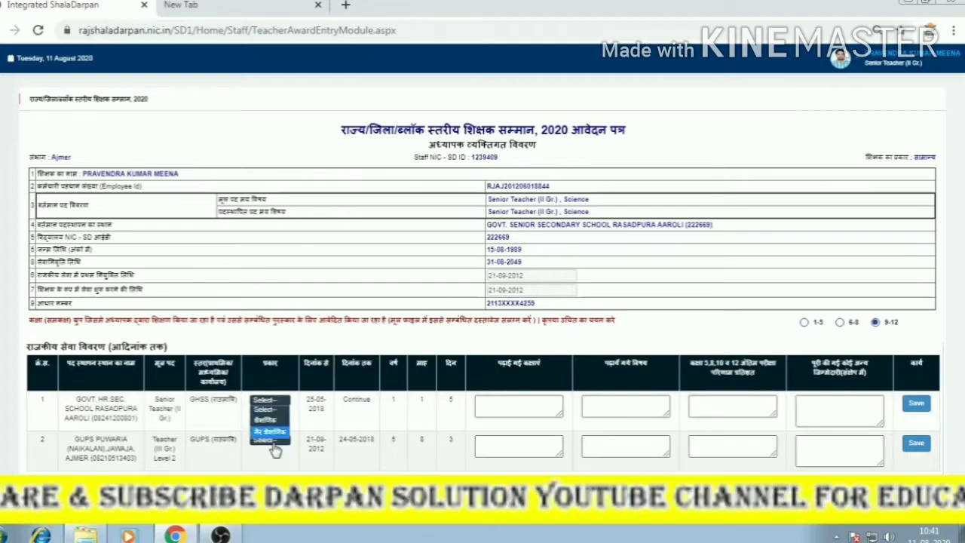
left_click(271, 433)
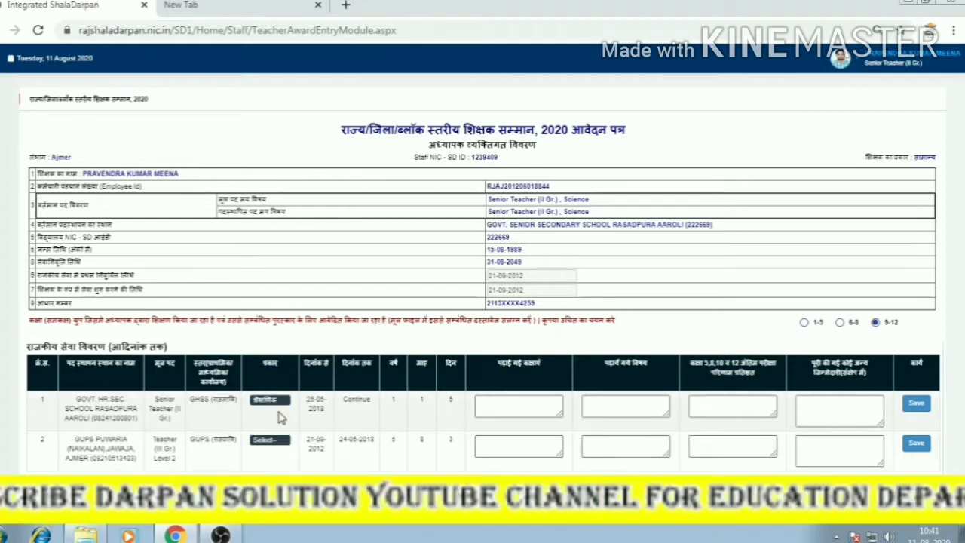
left_click(509, 407)
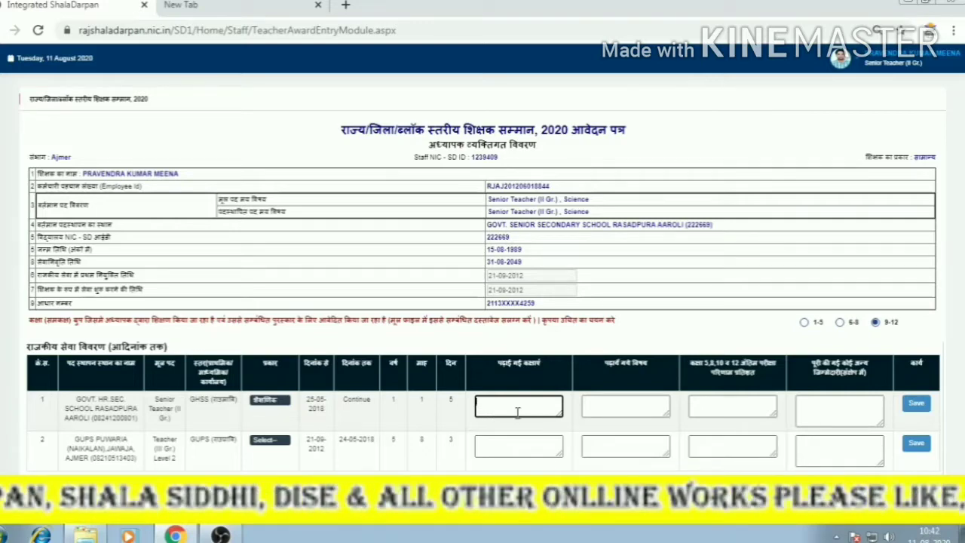
type("9")
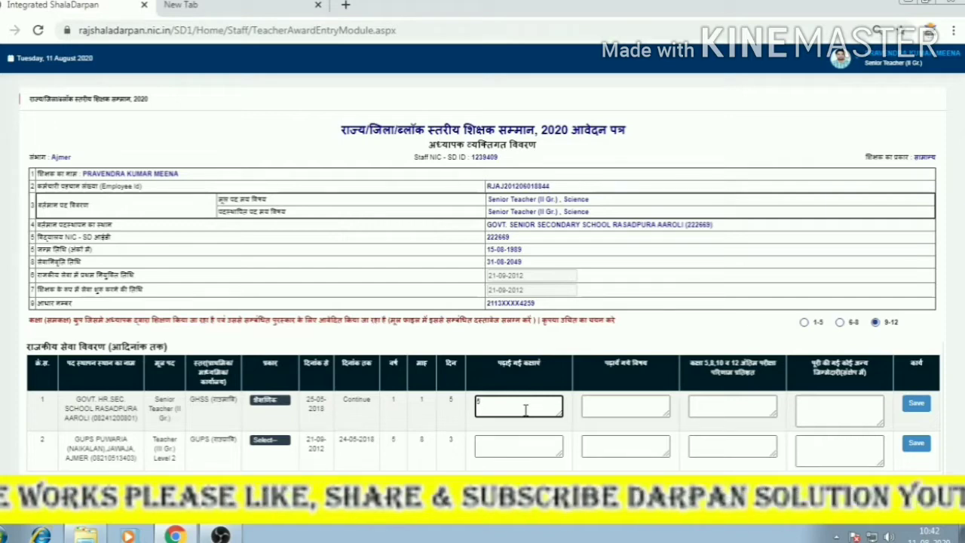
type(".8")
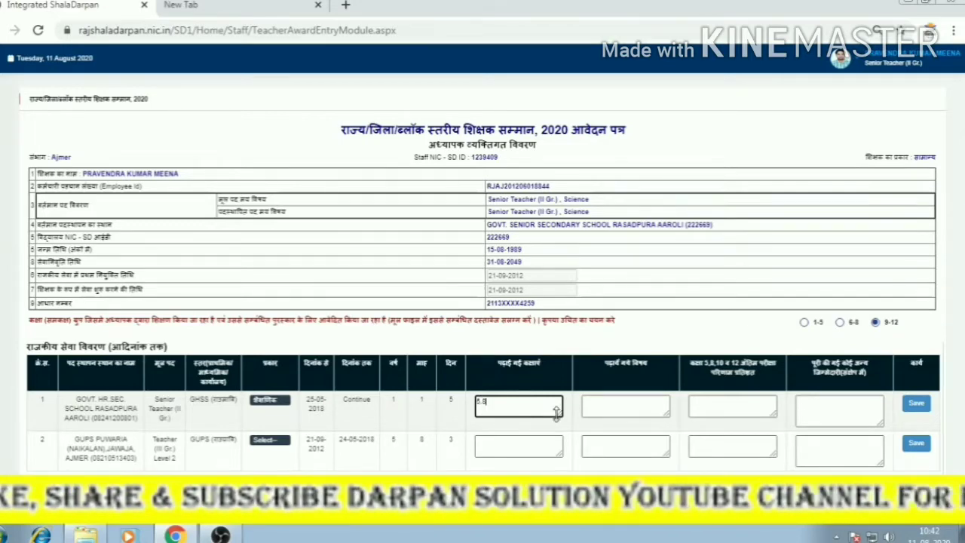
Enter subjects MATHS, SCIENCE and board result 100,100 in service row 1.
left_click(636, 408)
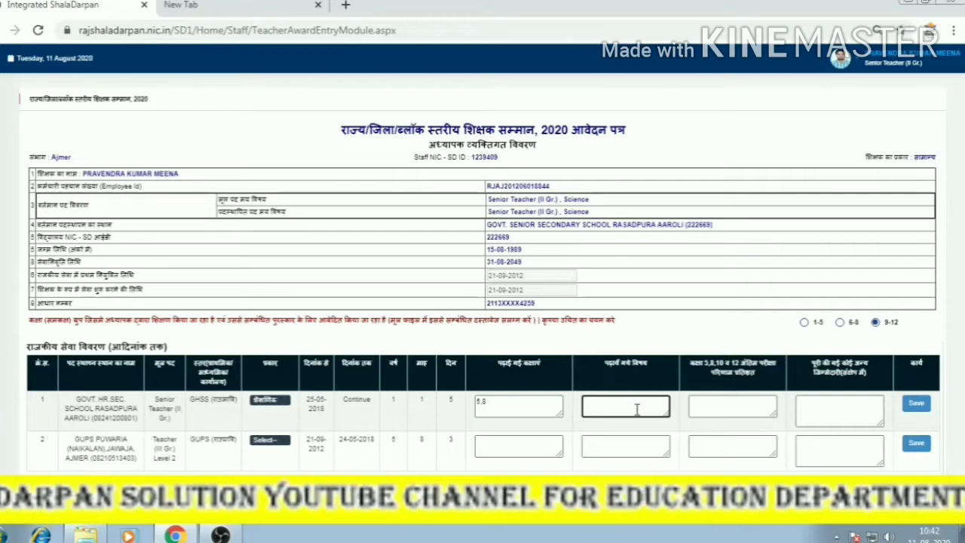
type("H")
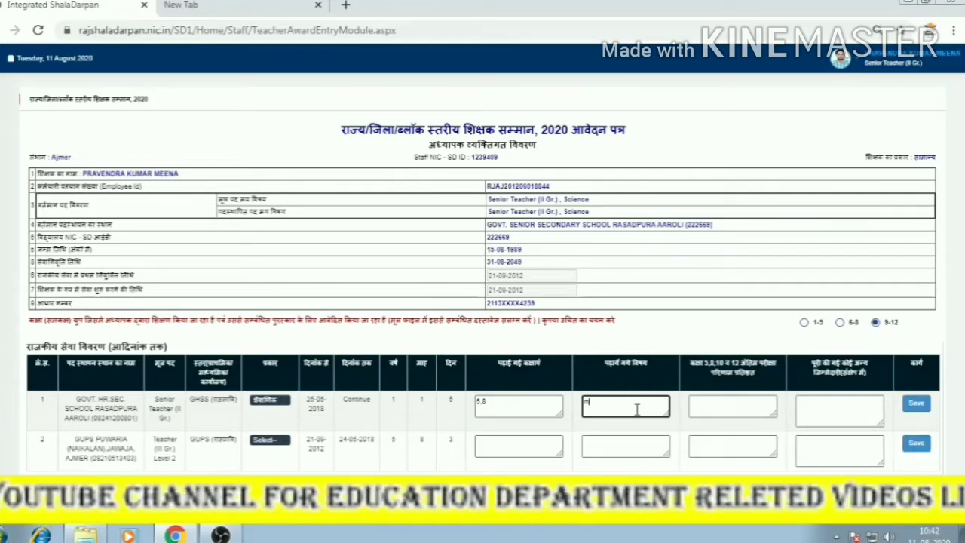
key("BackSpace")
type("MATHS")
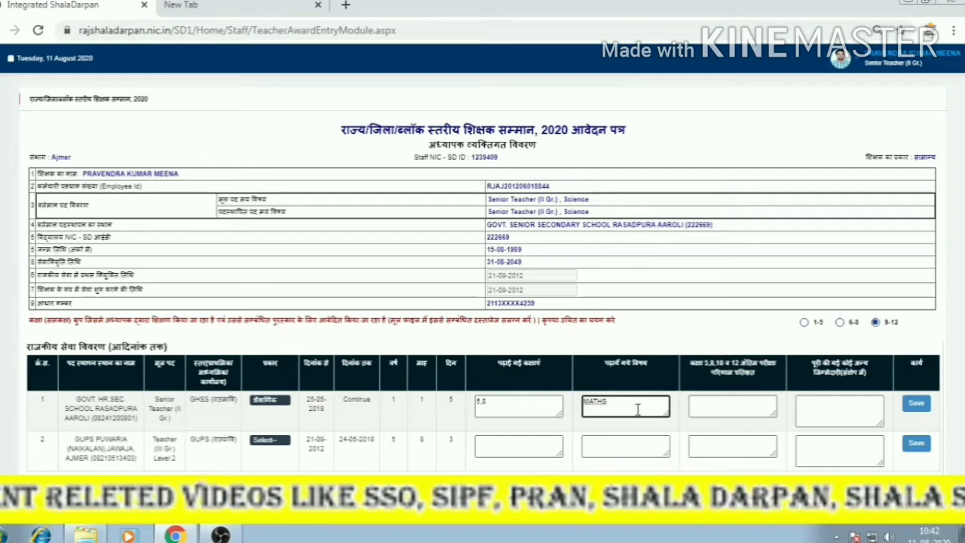
type(", SCI")
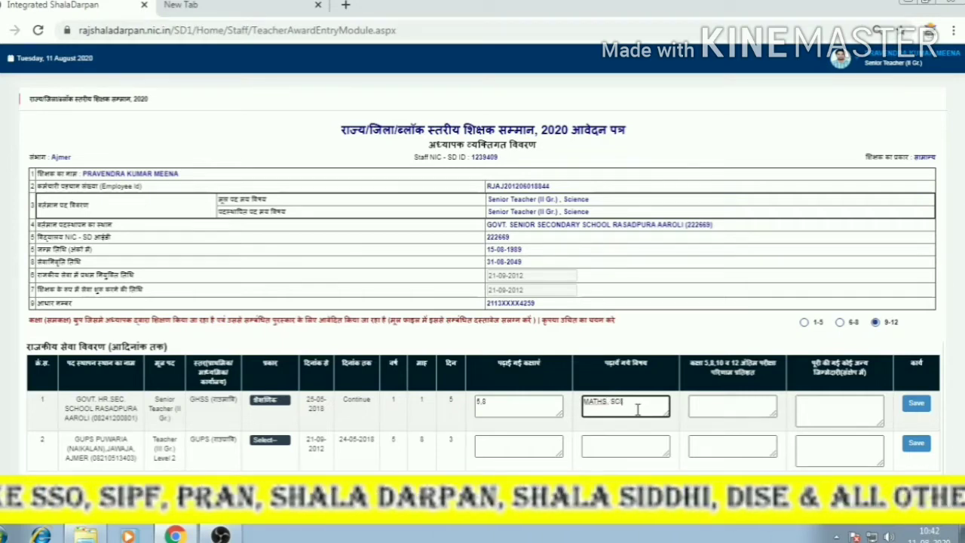
type("ENCE")
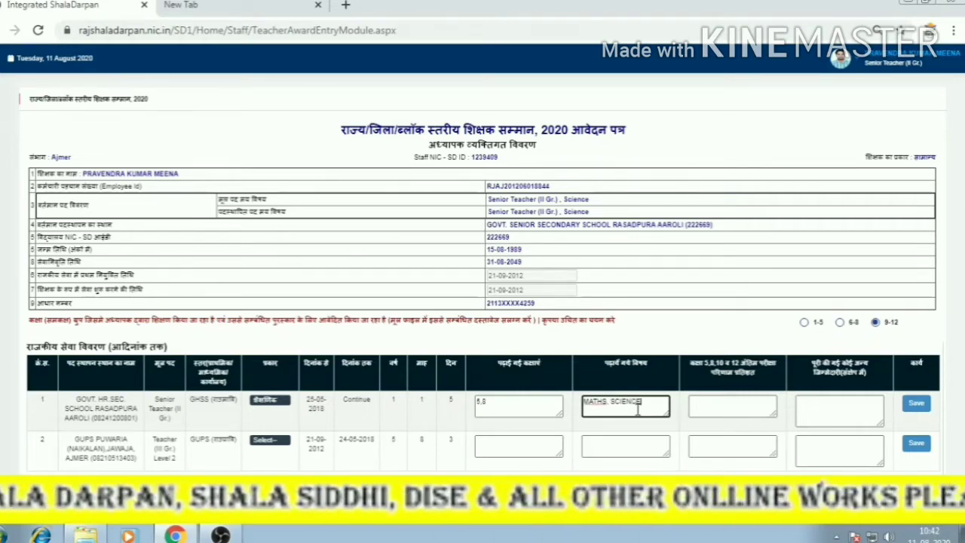
left_click(736, 404)
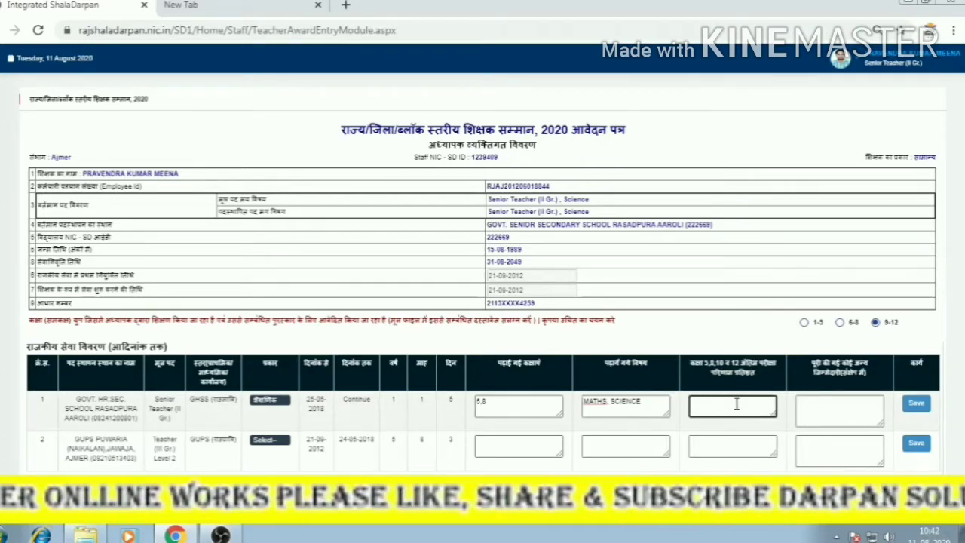
type("100")
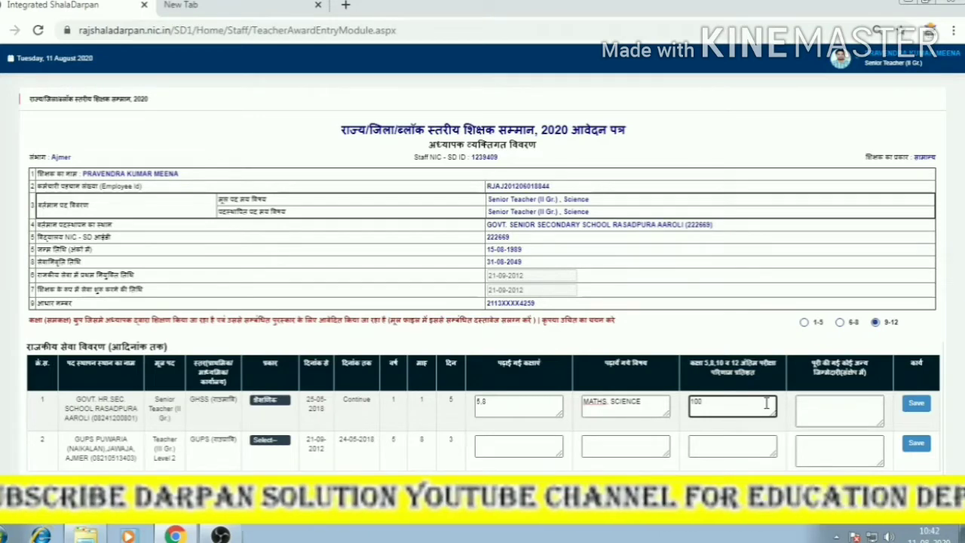
type(",100")
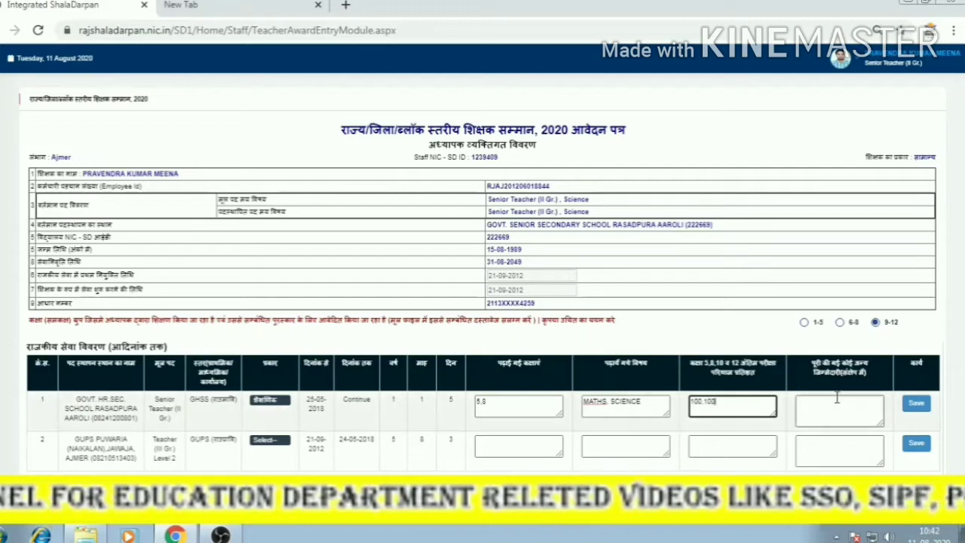
Save service row 1 and set row 2's service type to शैक्षणिक.
left_click(915, 407)
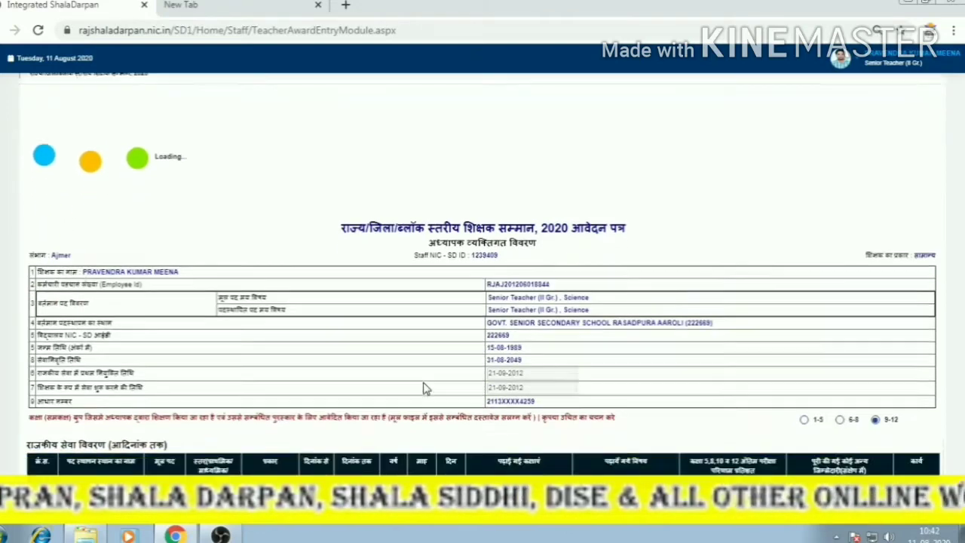
scroll(423, 387, "down", 1)
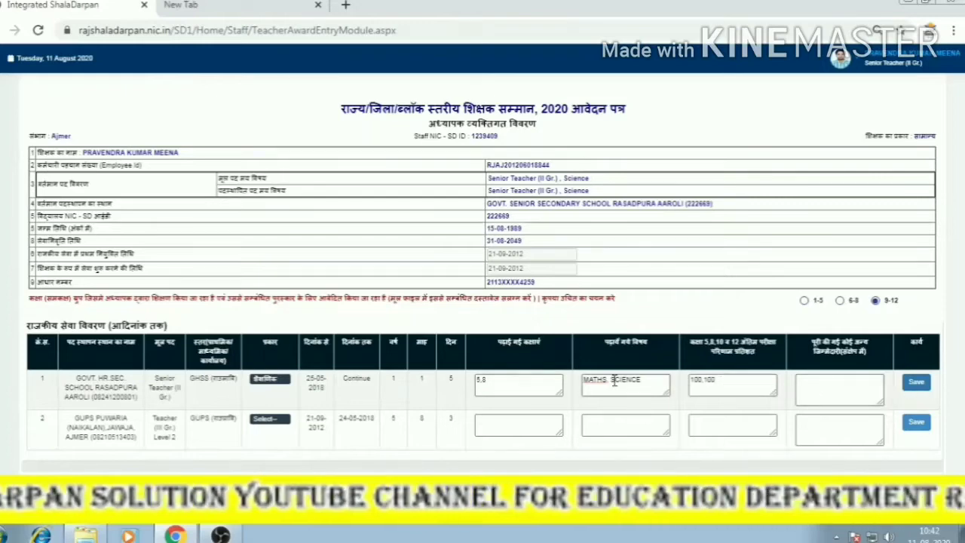
left_click(270, 419)
left_click(263, 439)
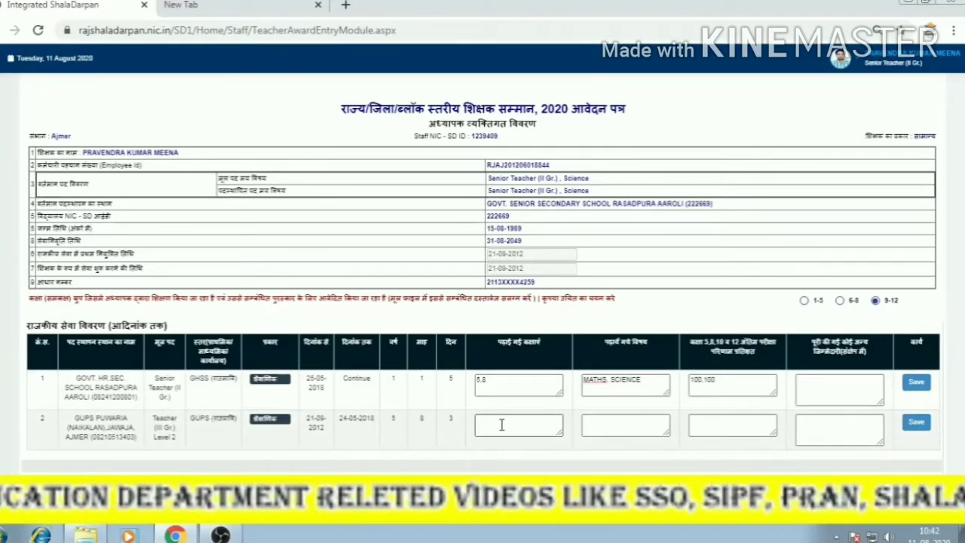
Edit row 1 to classes 8,10 with SCIENCE, dismiss the responsibilities alert, and reset row 2 to शैक्षणिक.
left_click(497, 380)
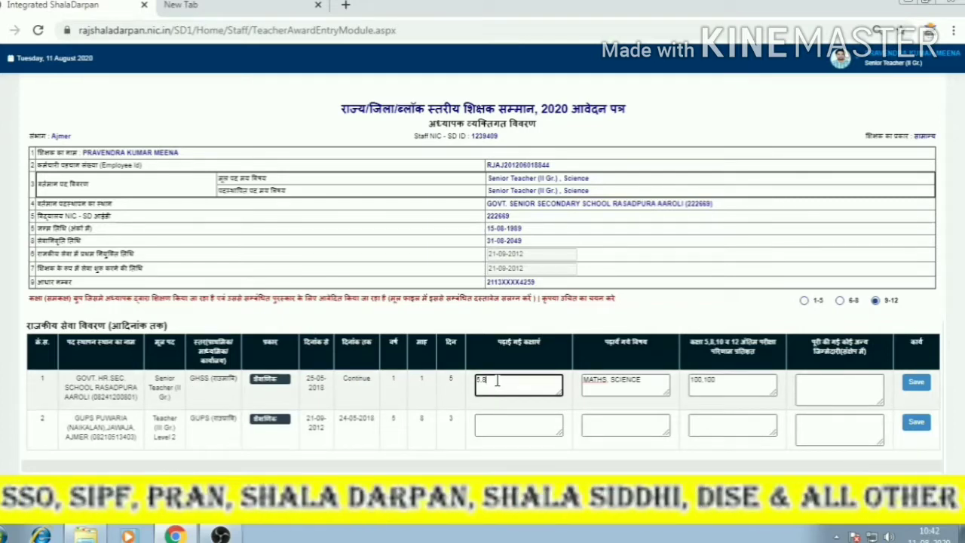
key("BackSpace")
key("BackSpace")
key("BackSpace")
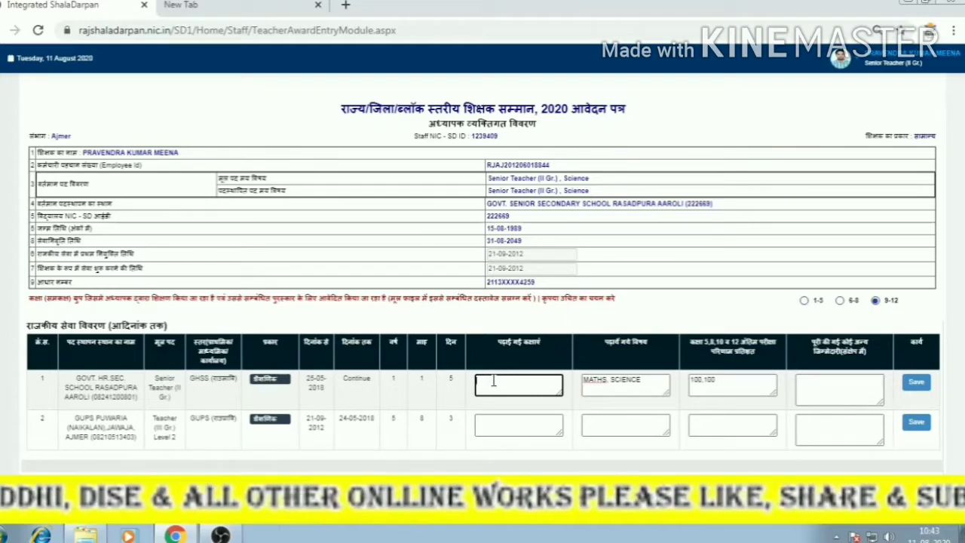
type("8")
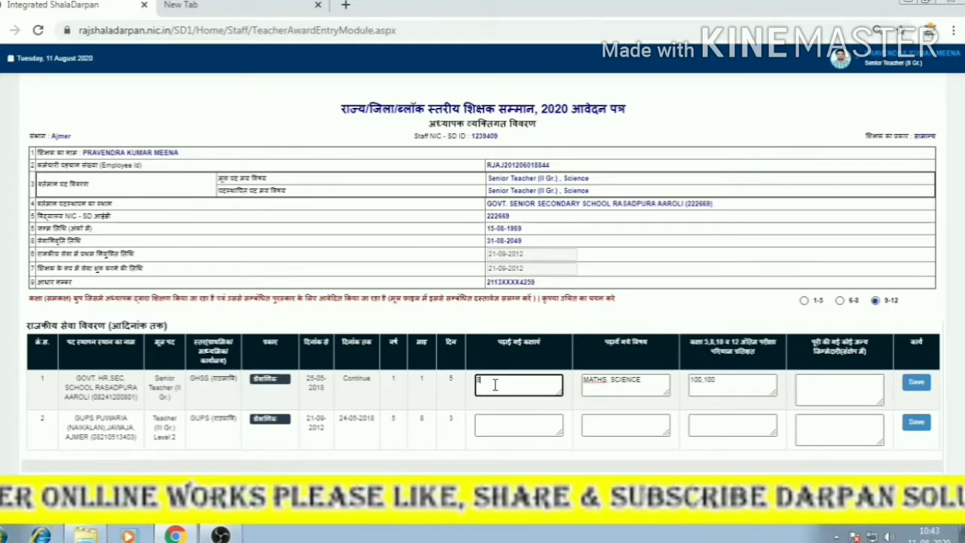
type(",10")
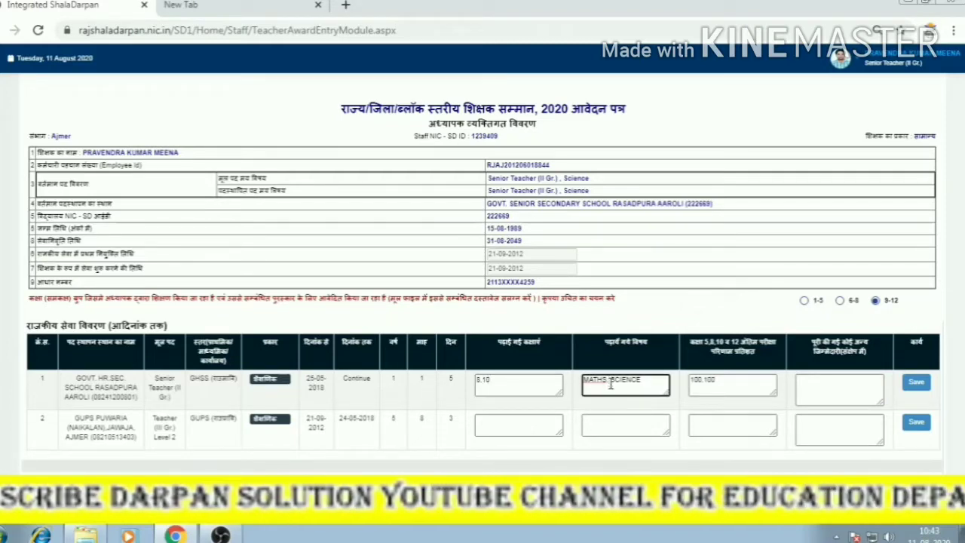
key("BackSpace")
key("BackSpace")
key("BackSpace")
key("BackSpace")
key("BackSpace")
key("BackSpace")
key("BackSpace")
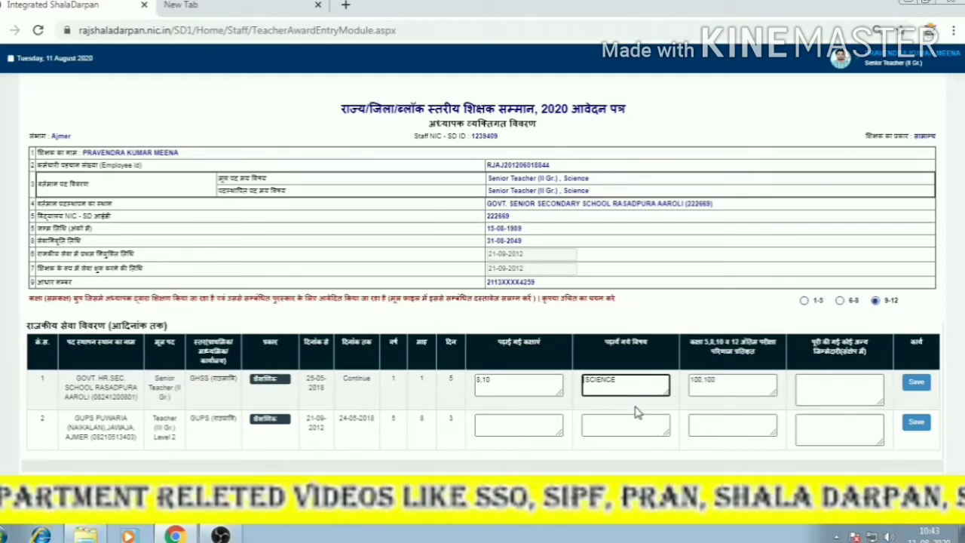
left_click(636, 408)
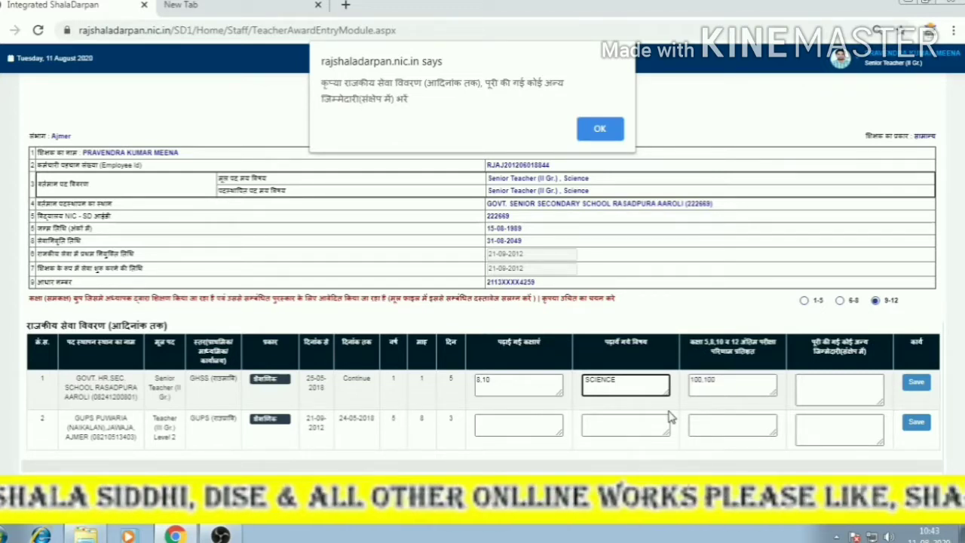
left_click(607, 135)
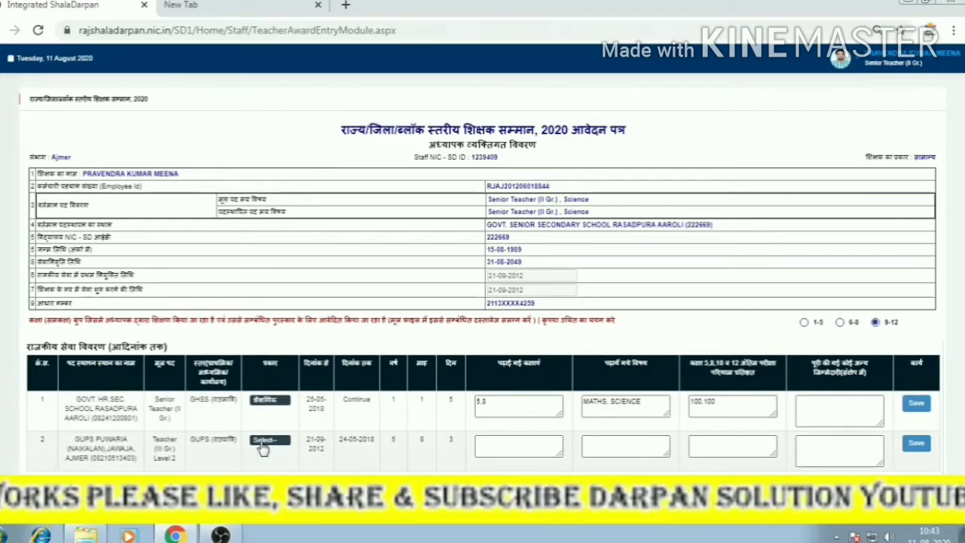
left_click(262, 441)
left_click(264, 456)
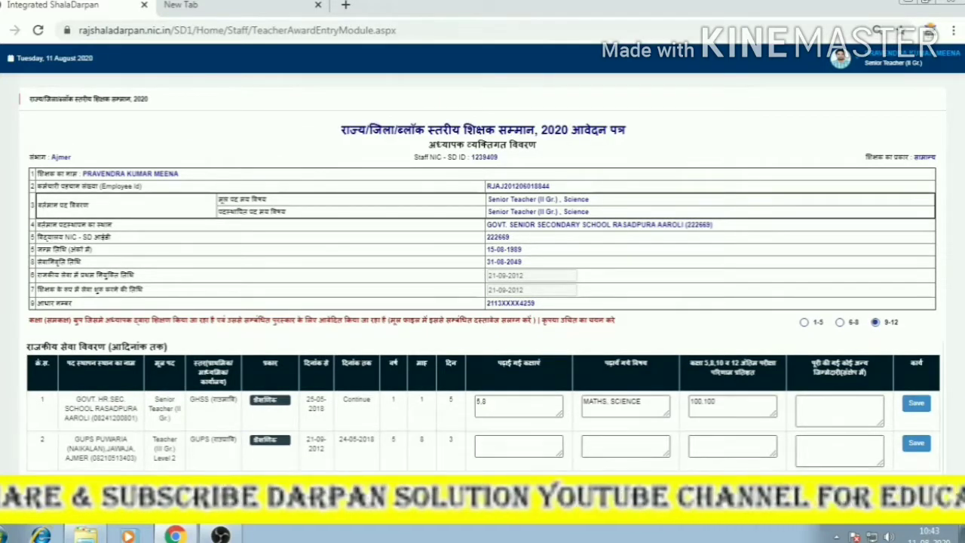
scroll(578, 459, "down", 2)
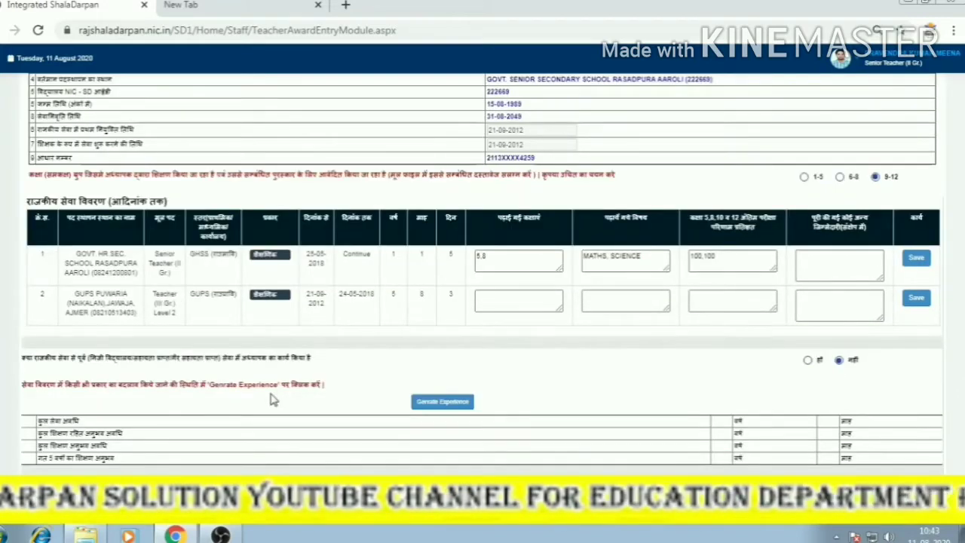
Answer हाँ (yes) to having taught in a private or aided school before government service.
scroll(364, 416, "down", 1)
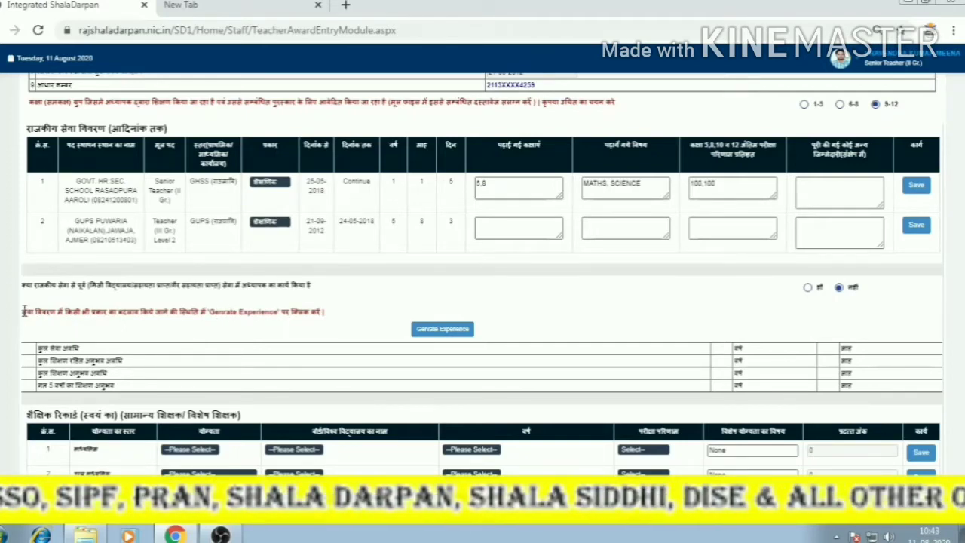
left_click_drag(21, 310, 343, 317)
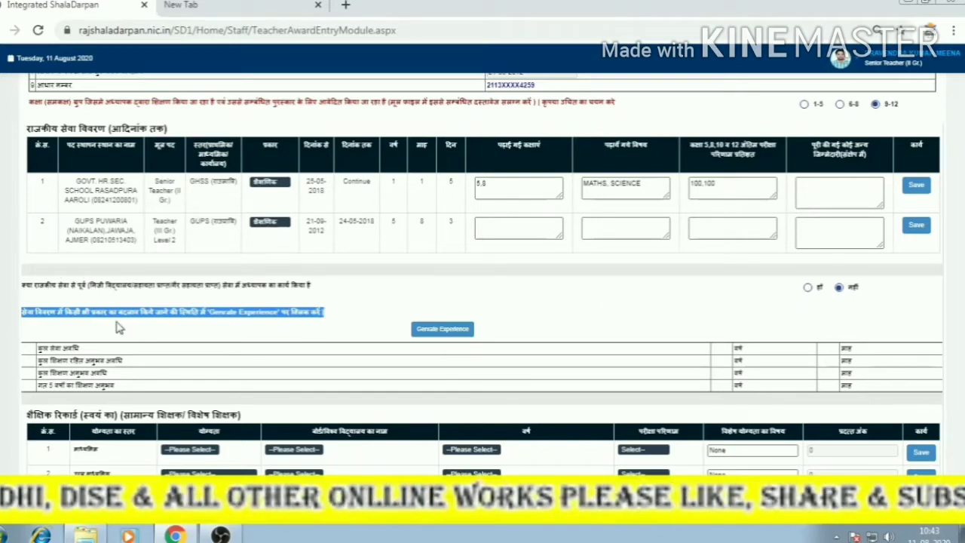
left_click_drag(26, 283, 314, 295)
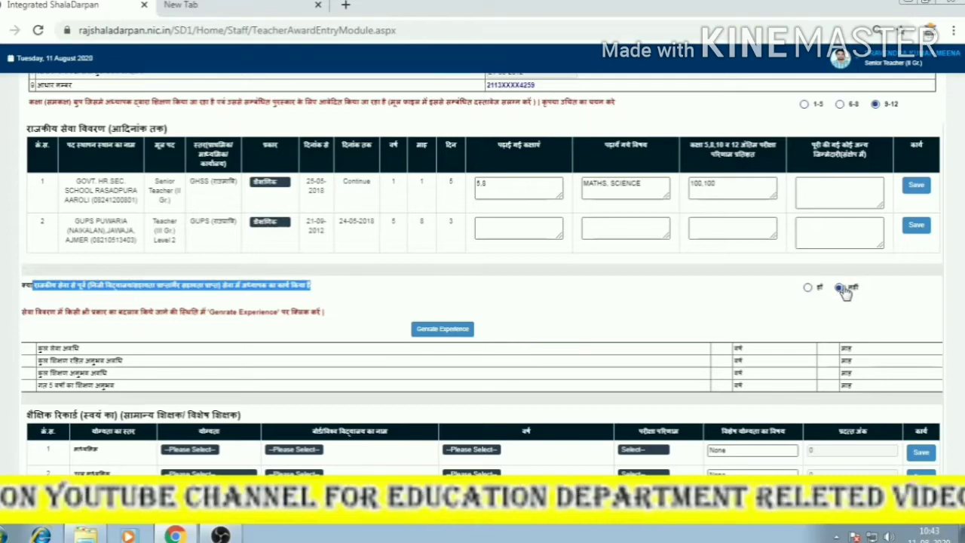
left_click(806, 288)
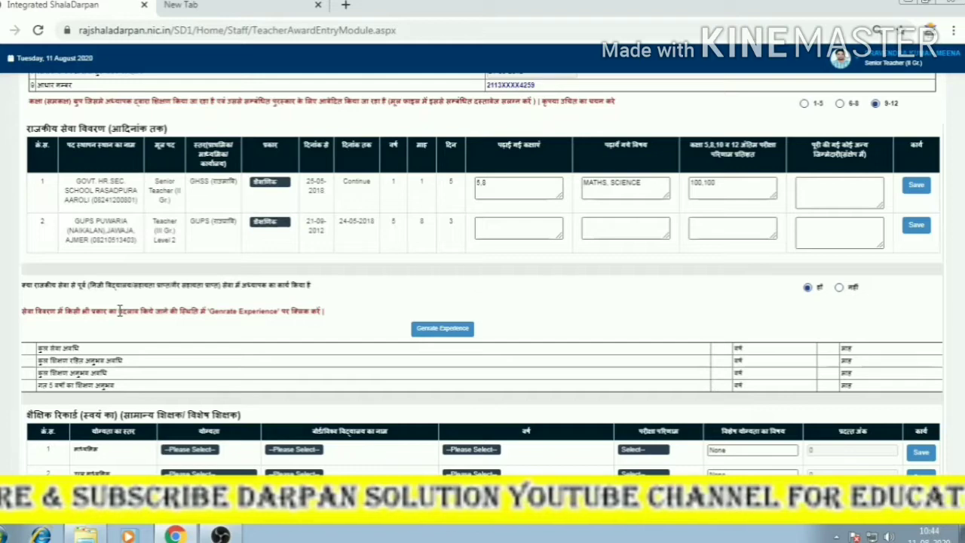
Set educational record row 1's qualification to Secondary.
scroll(119, 310, "down", 1)
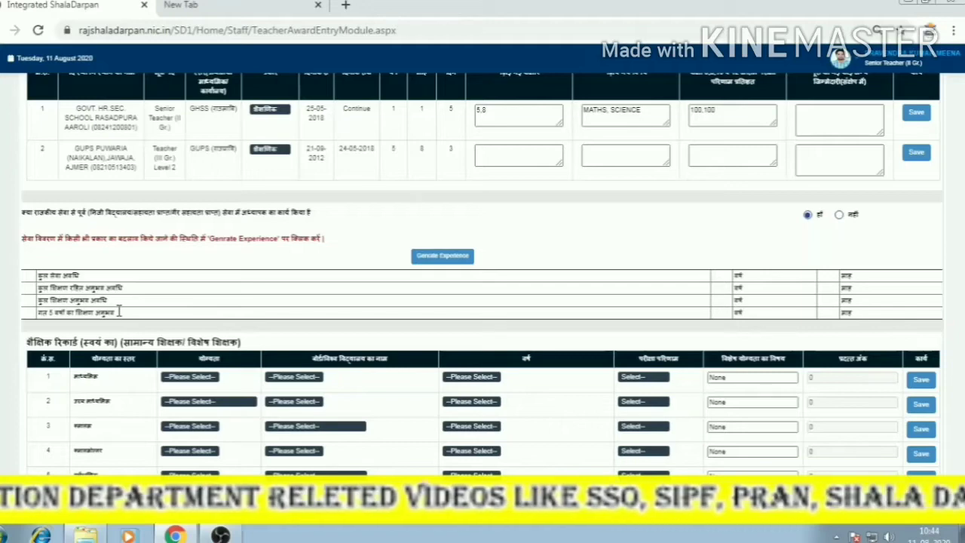
scroll(118, 313, "down", 1)
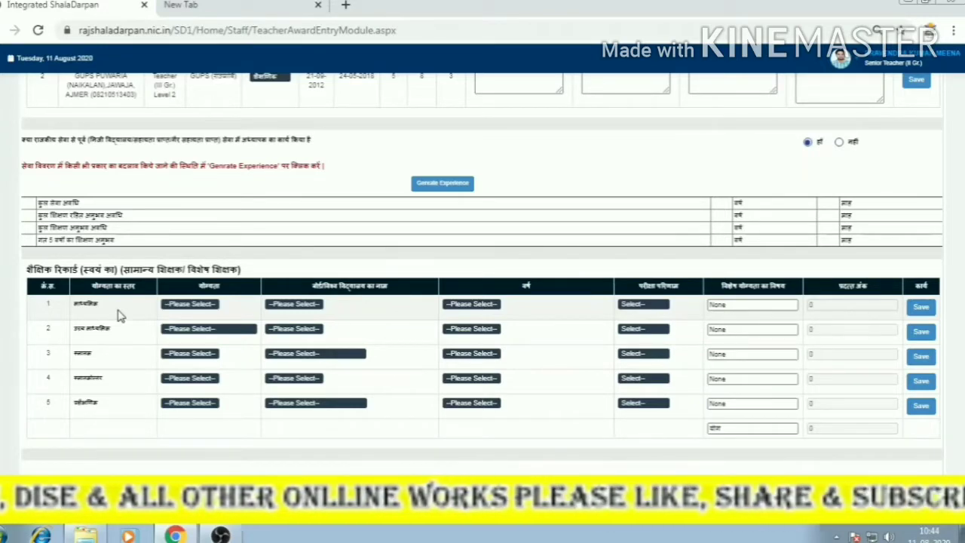
left_click(175, 306)
left_click(175, 322)
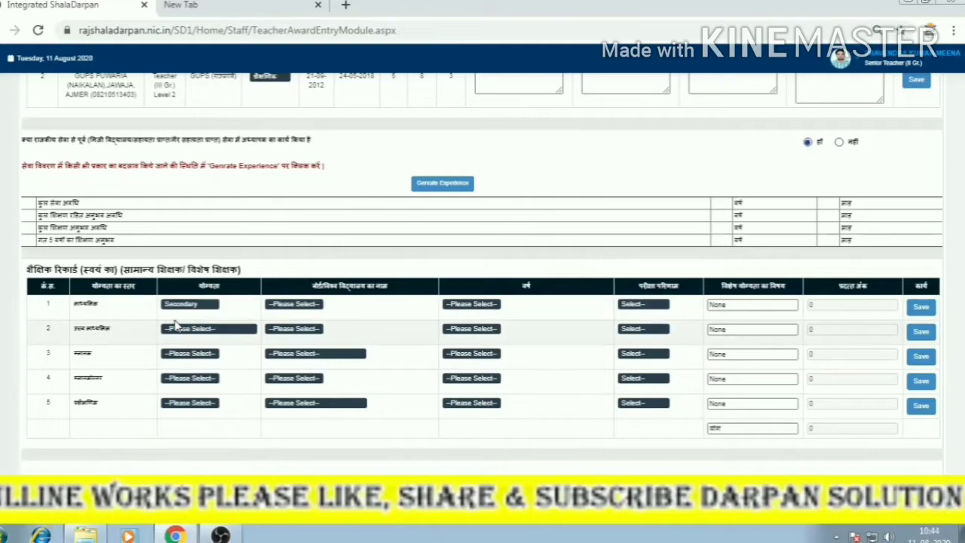
scroll(175, 324, "down", 5)
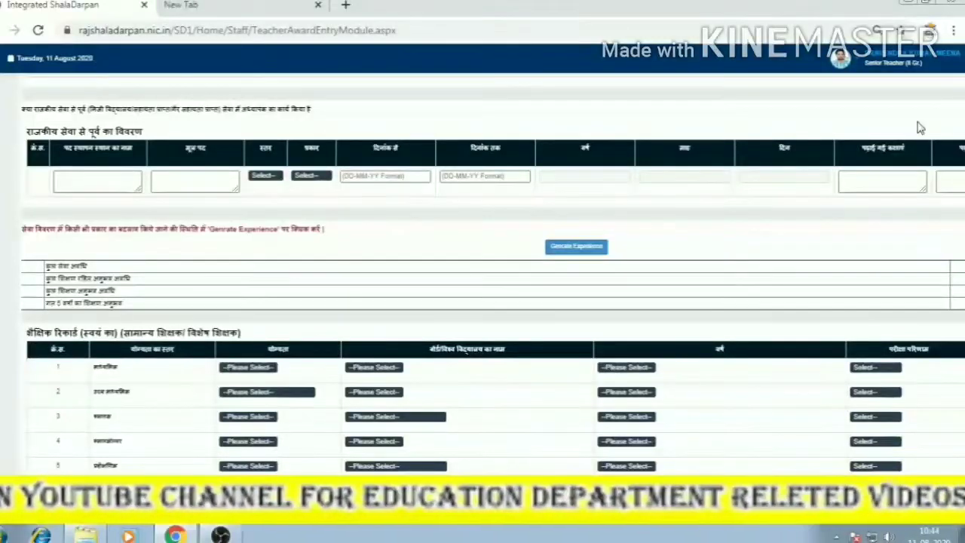
Change the browser zoom to 50%, then back to 75%, and scroll to the service tables.
left_click(953, 30)
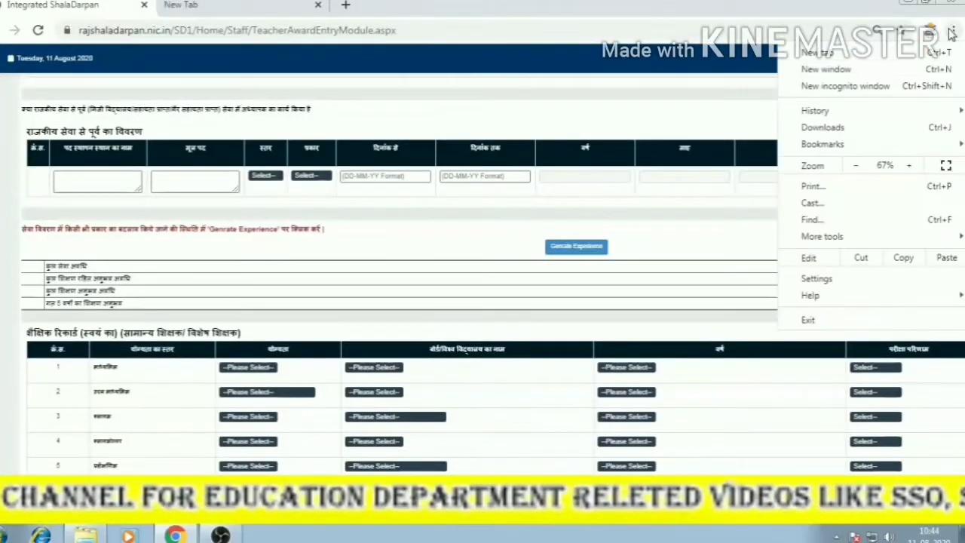
left_click(856, 165)
left_click(475, 247)
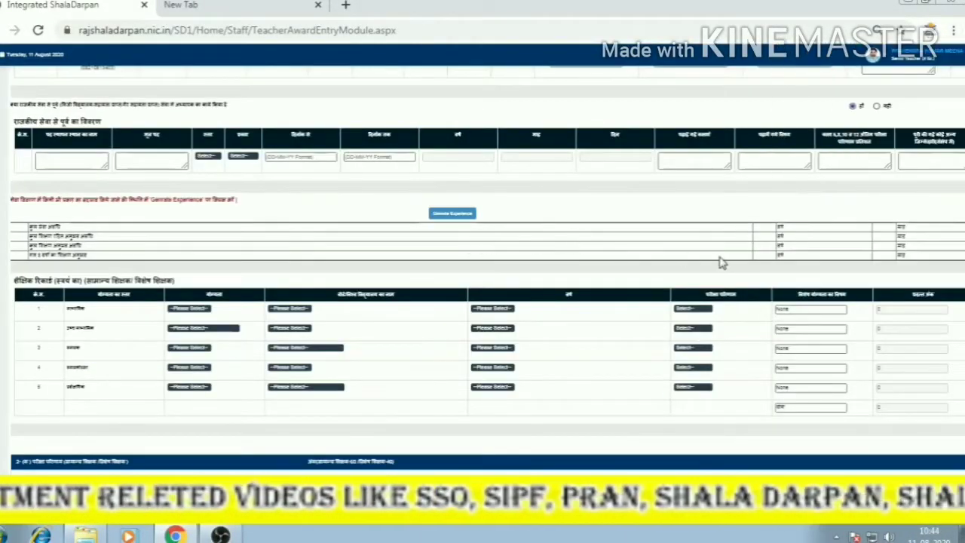
scroll(656, 351, "up", 5)
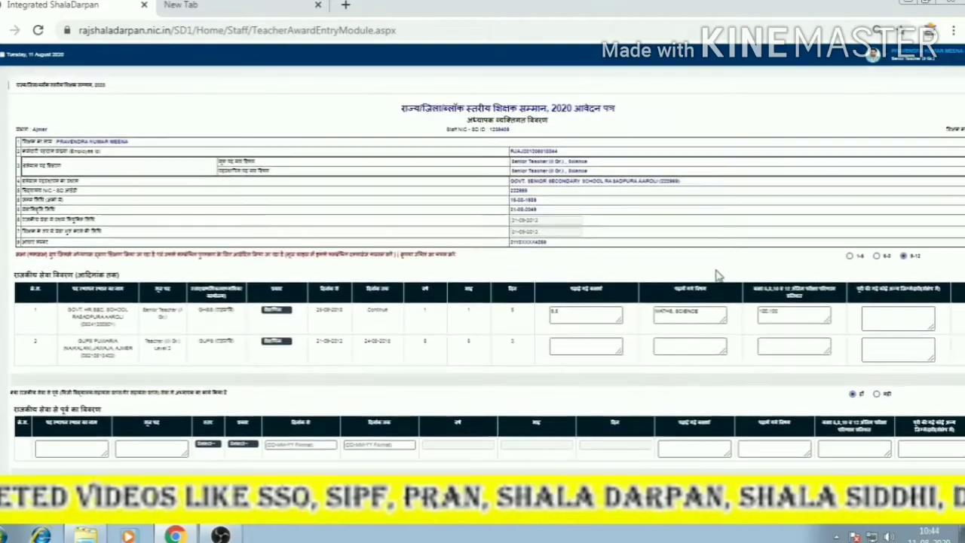
left_click(953, 31)
left_click(912, 165)
left_click(912, 165)
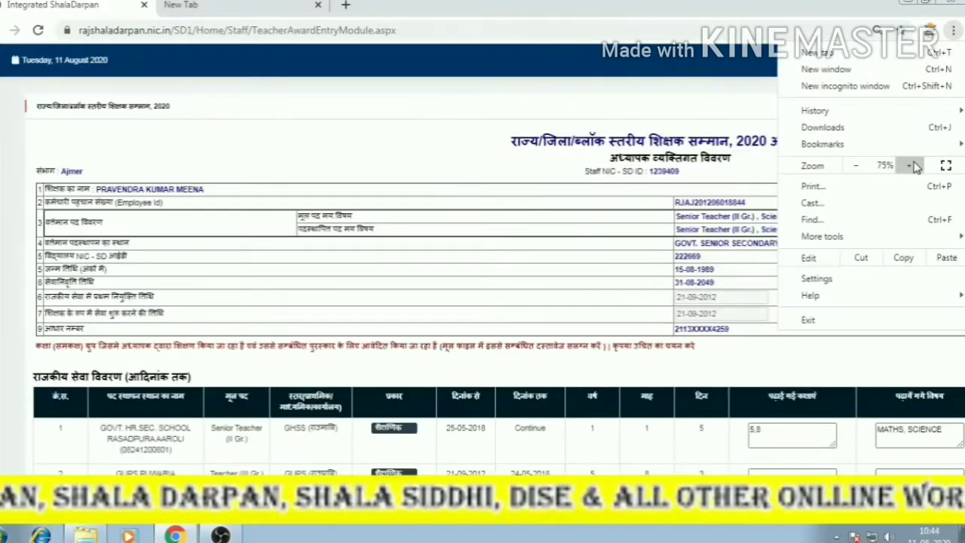
left_click(548, 275)
scroll(549, 276, "down", 5)
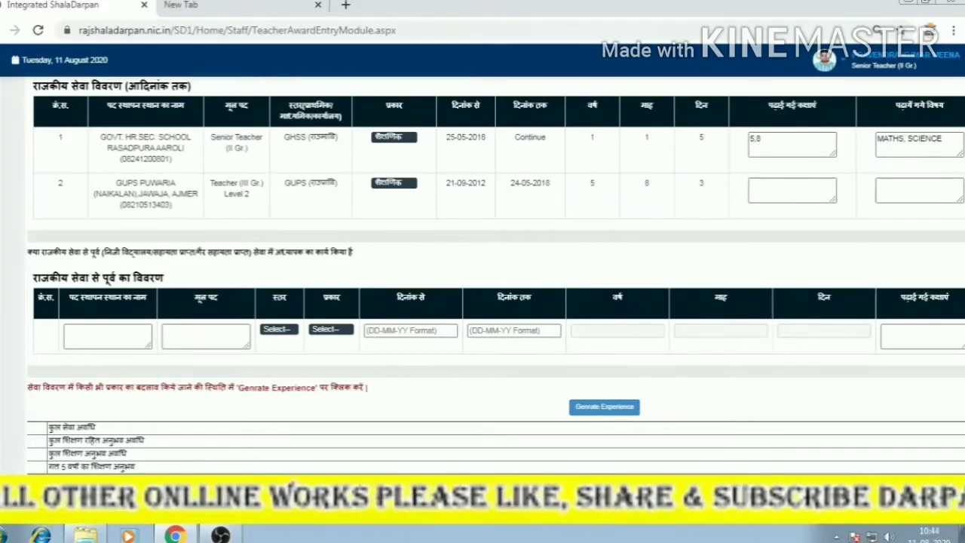
Switch the prior private-service answer to नहीं (no), removing the pre-government service table.
scroll(703, 525, "right", 5)
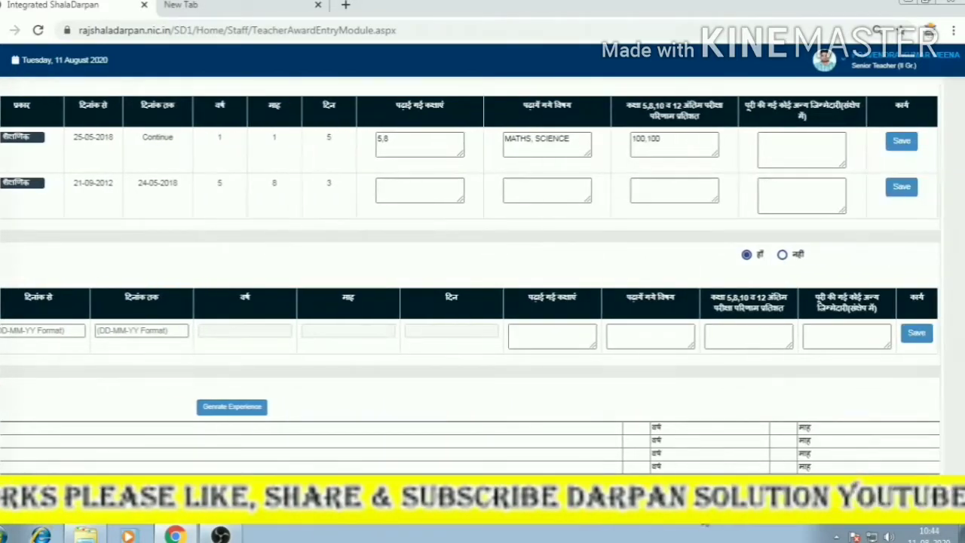
left_click_drag(690, 527, 398, 541)
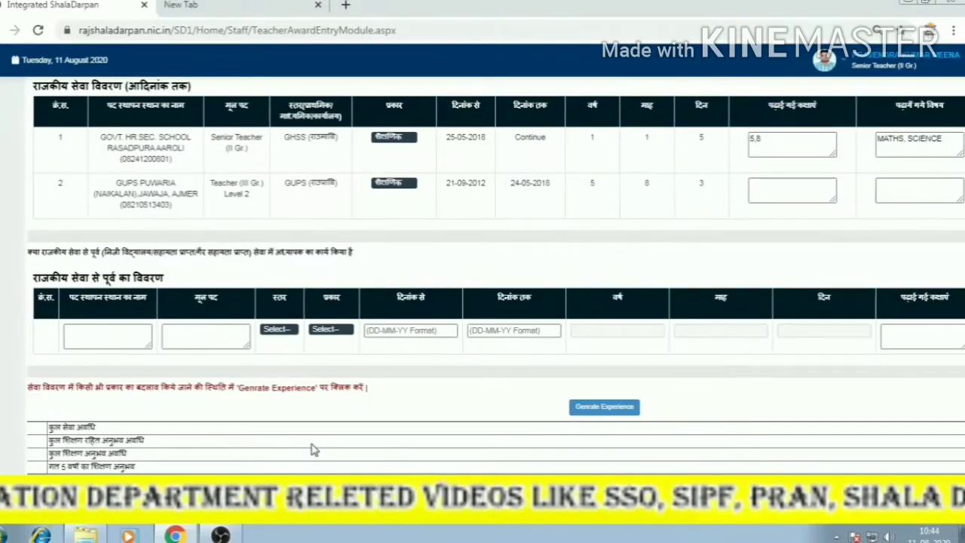
scroll(297, 382, "down", 1)
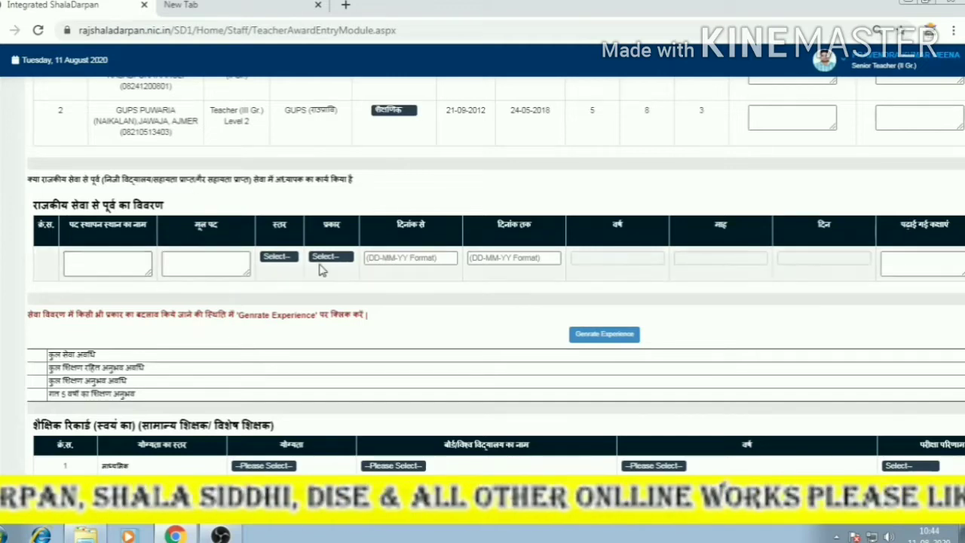
scroll(570, 404, "right", 5)
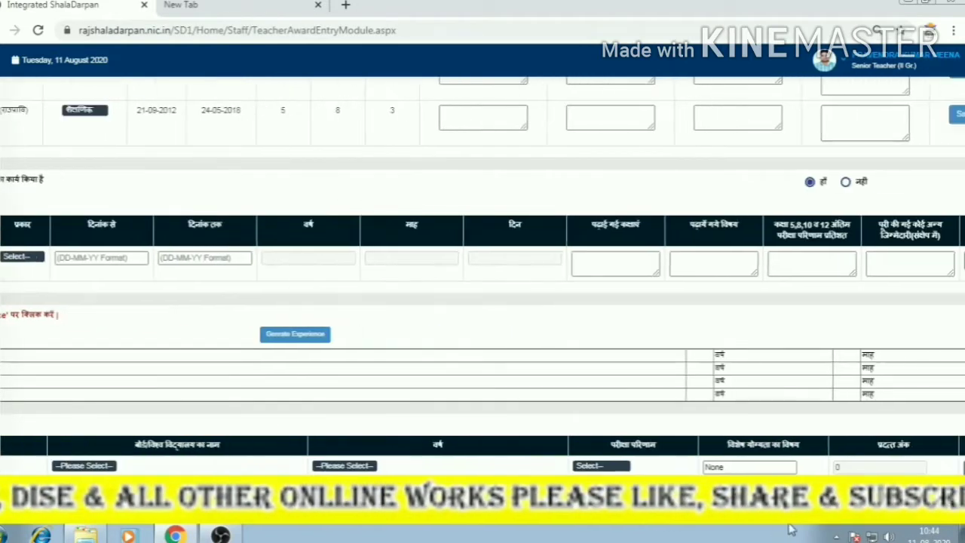
scroll(835, 184, "left", 5)
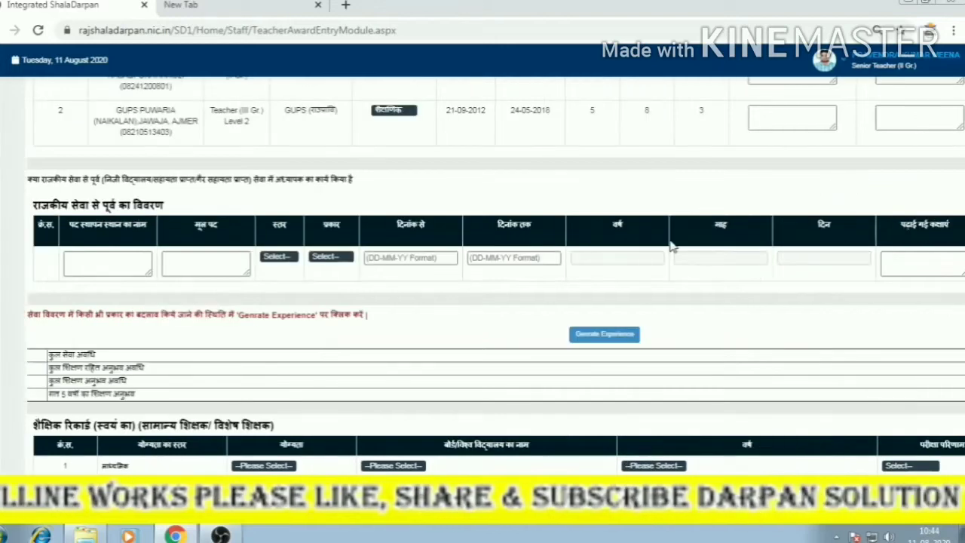
scroll(701, 268, "right", 5)
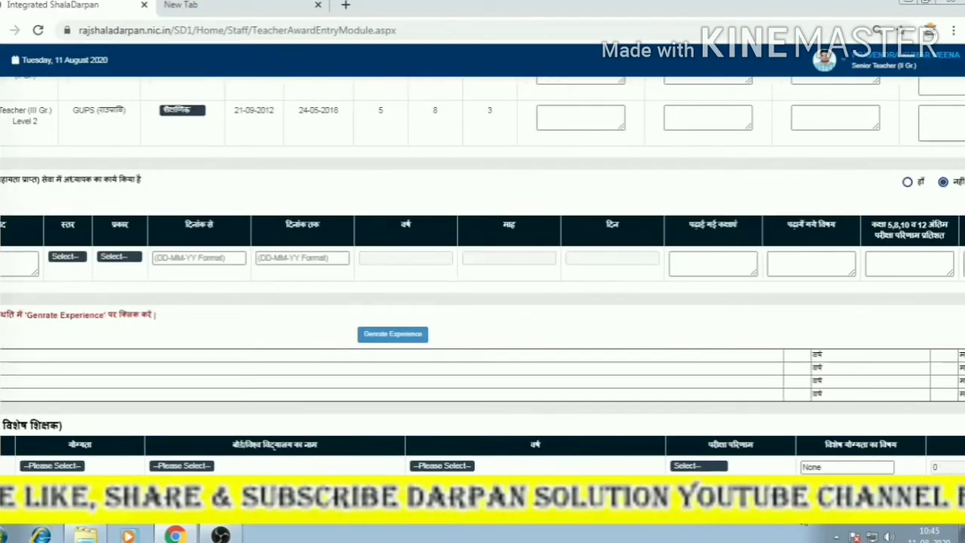
scroll(668, 452, "left", 4)
scroll(668, 527, "left", 1)
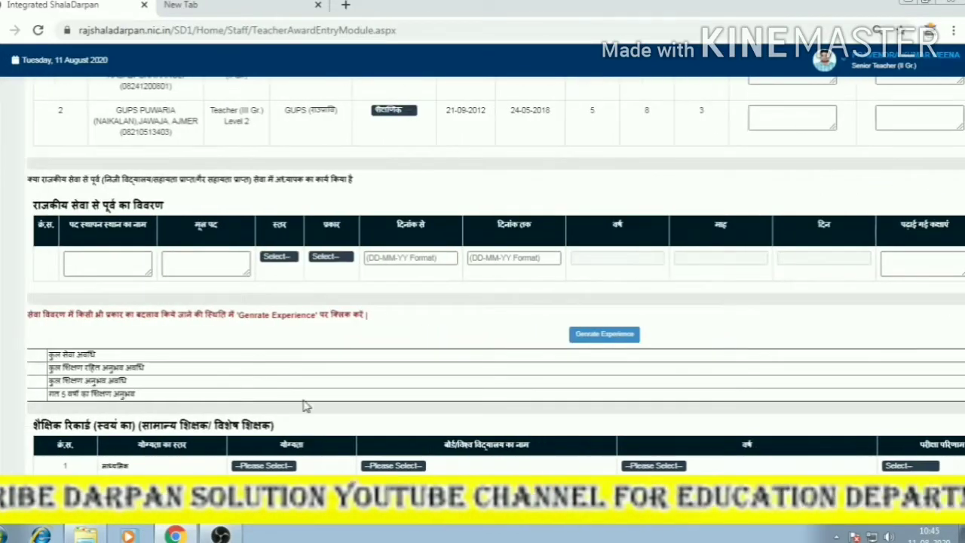
scroll(304, 405, "down", 1)
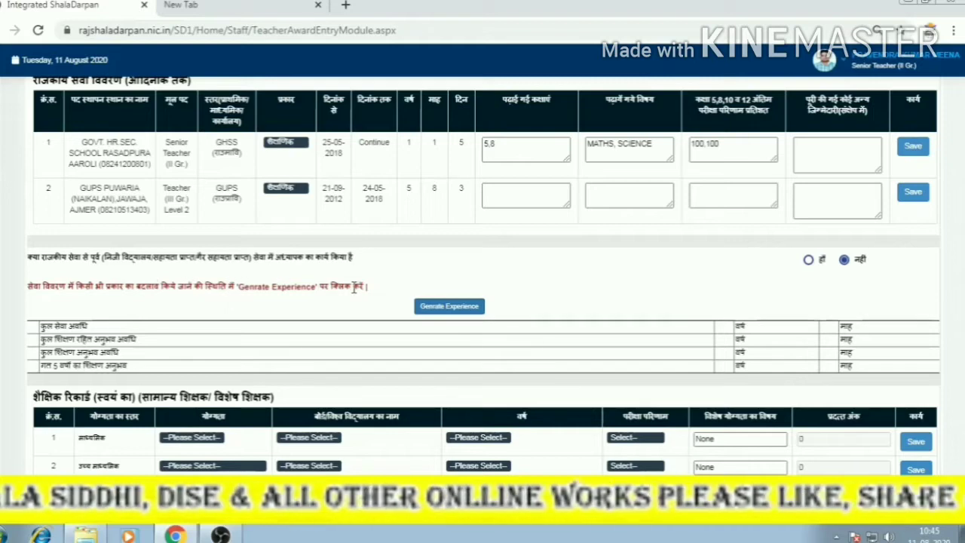
Choose Secondary as the qualification in educational record row 1.
scroll(351, 325, "down", 2)
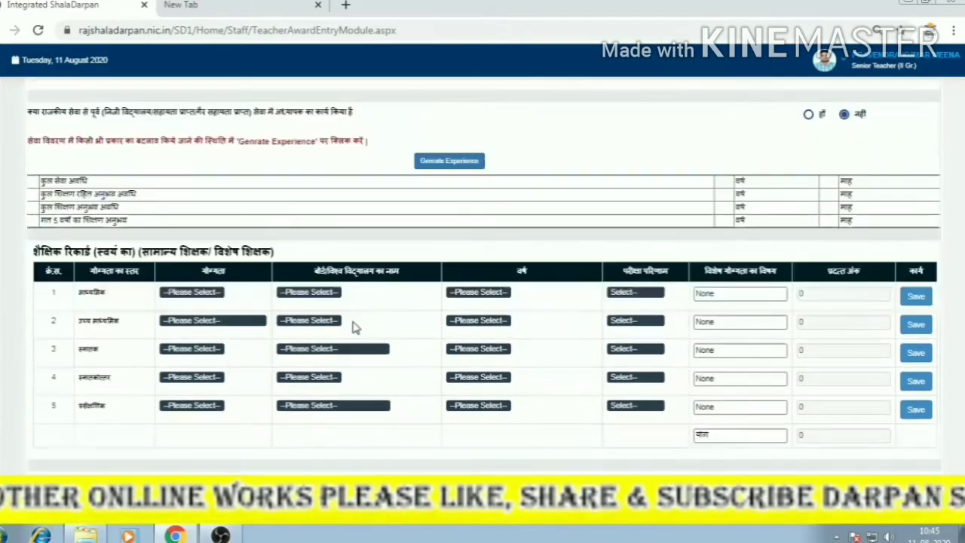
left_click(193, 293)
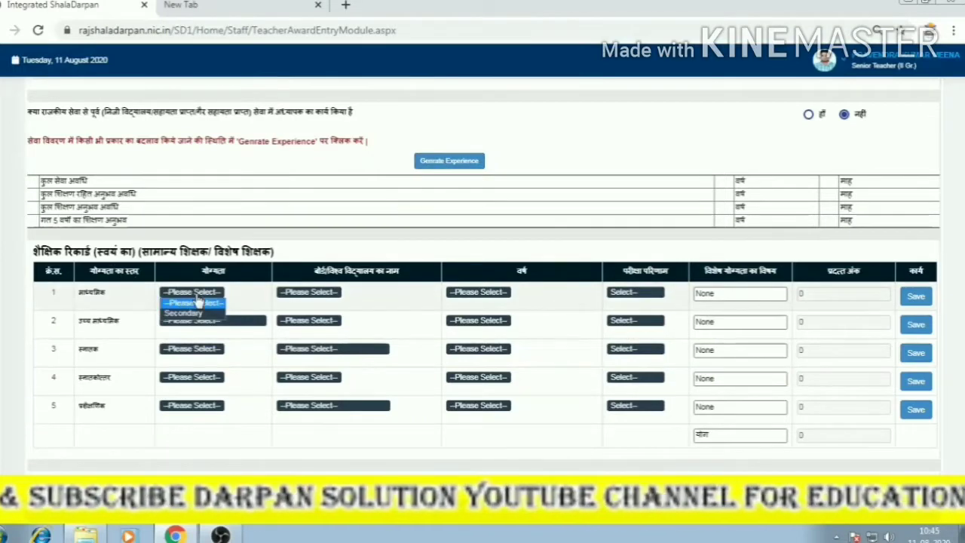
left_click(193, 316)
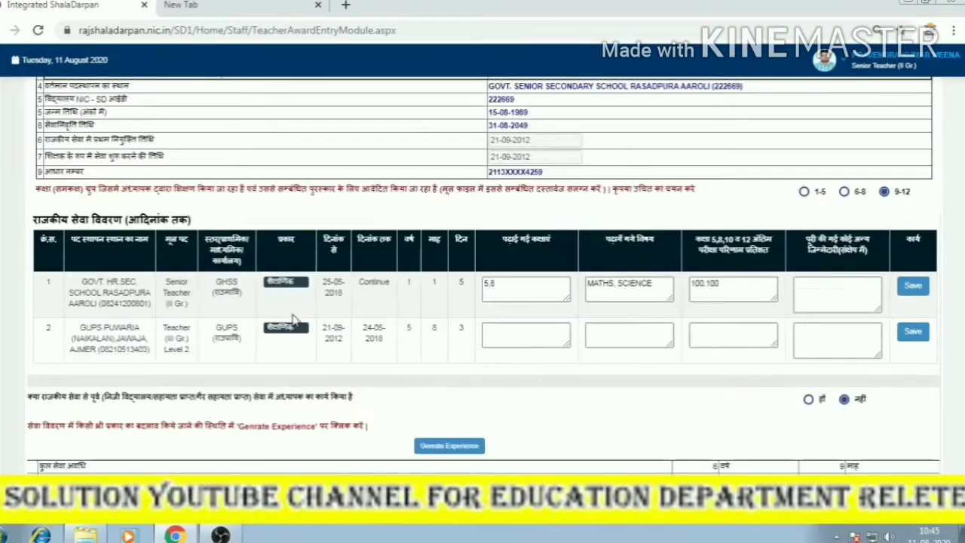
scroll(296, 344, "down", 2)
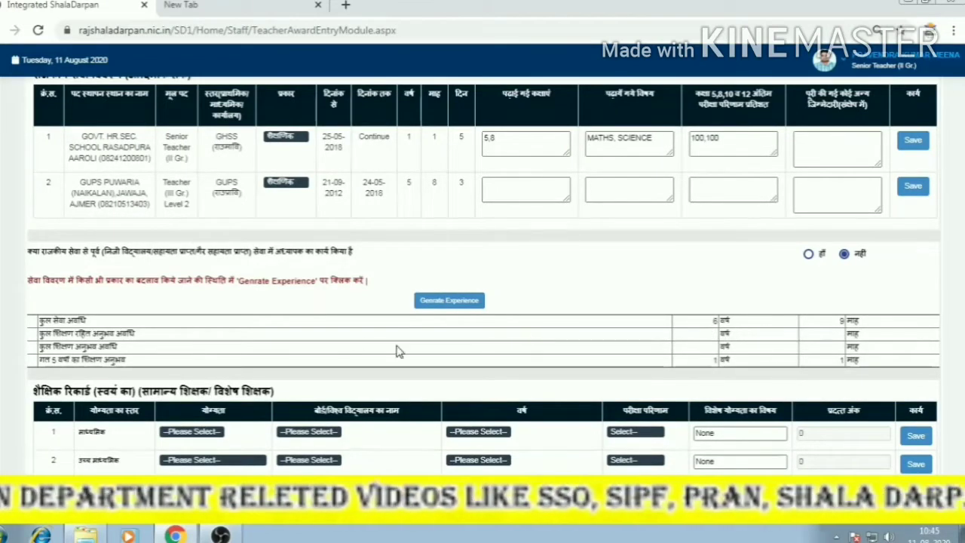
scroll(398, 348, "down", 2)
Fill educational row 1 with Secondary, board BSER AJMER, year 2002 and result >75.
left_click(309, 288)
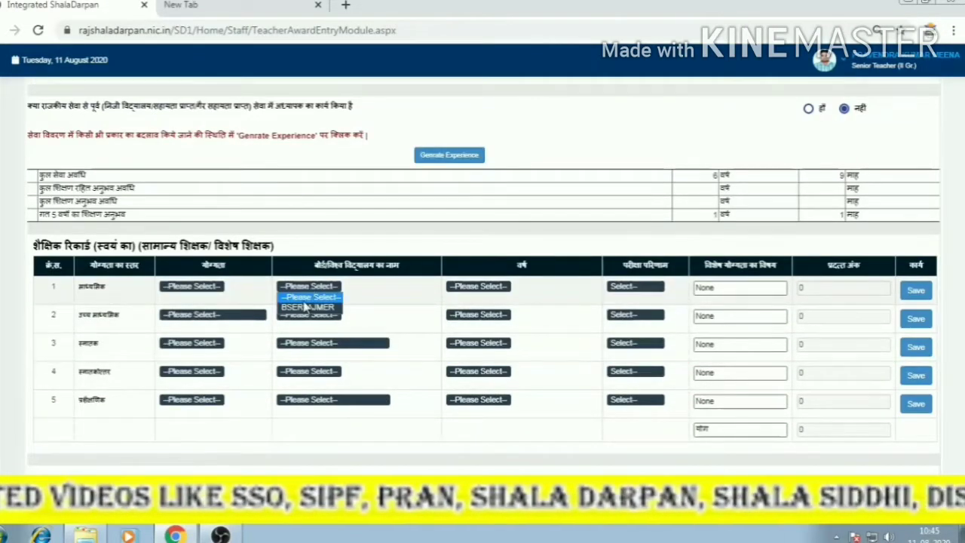
left_click(307, 308)
left_click(215, 289)
left_click(192, 306)
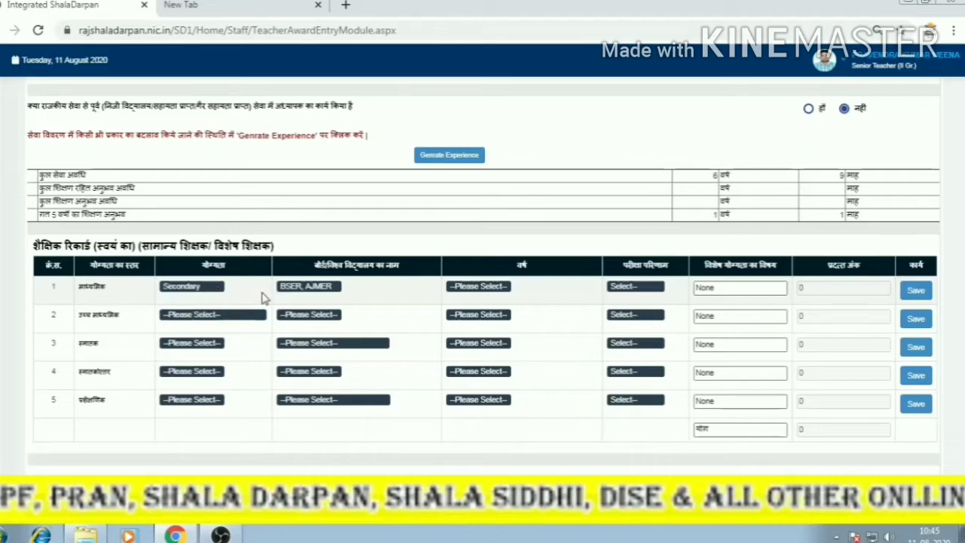
left_click(474, 288)
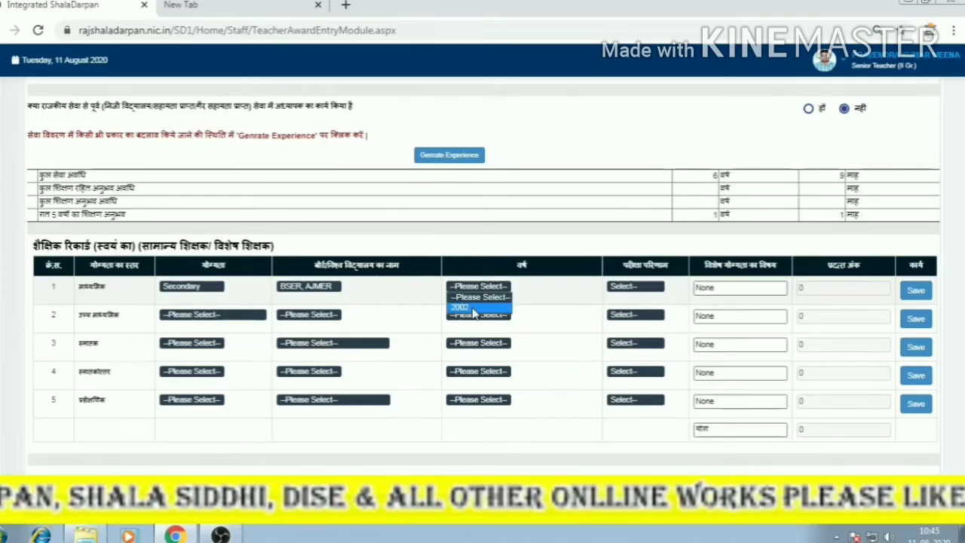
left_click(460, 307)
left_click(626, 287)
left_click(623, 308)
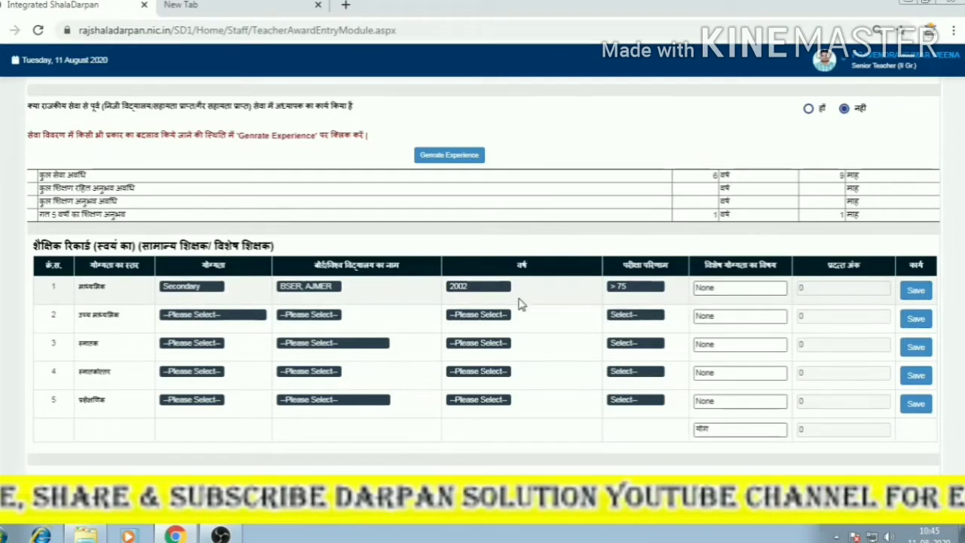
left_click(726, 293)
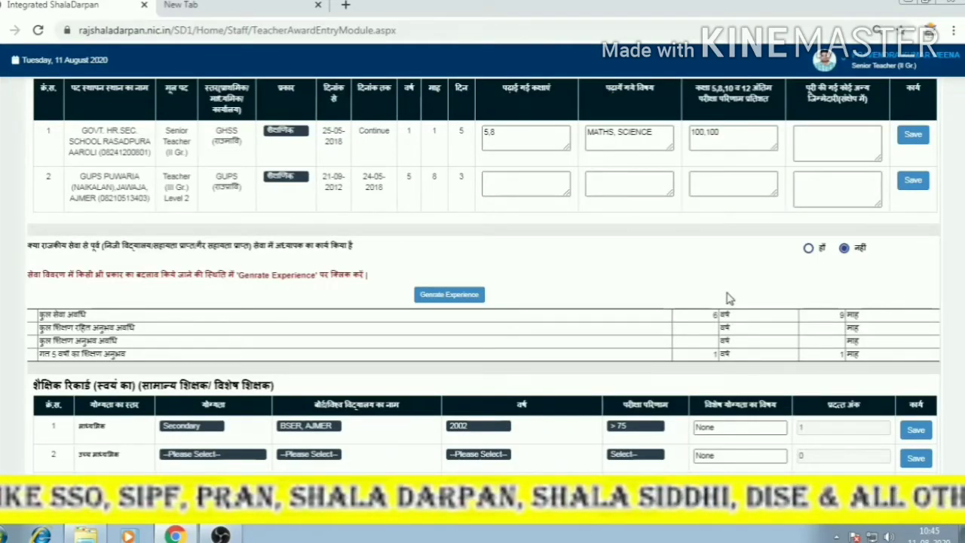
Replace None in row 1's special subject field with HINDI, ENGLISH, SCIENCE, SS.
scroll(728, 299, "down", 2)
left_click(728, 284)
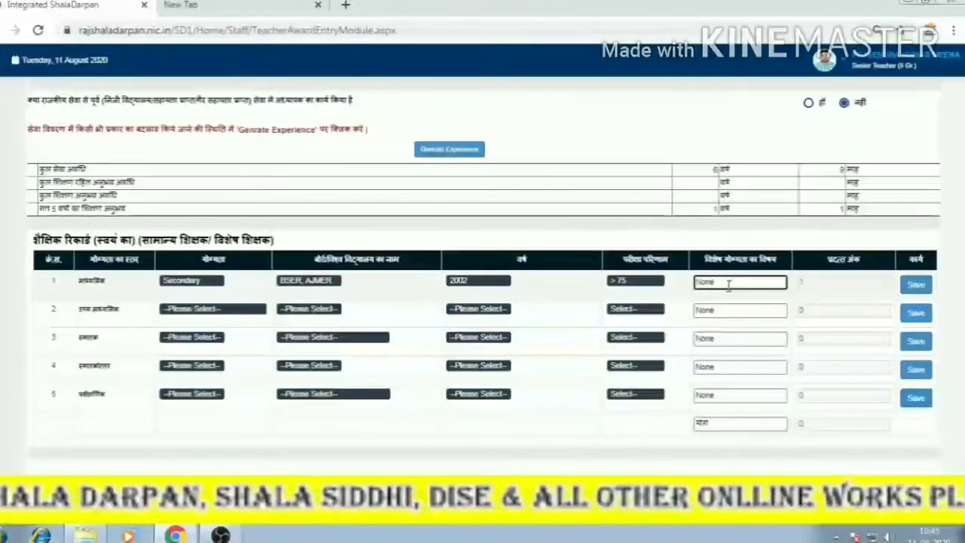
key("BackSpace")
key("BackSpace")
key("BackSpace")
key("BackSpace")
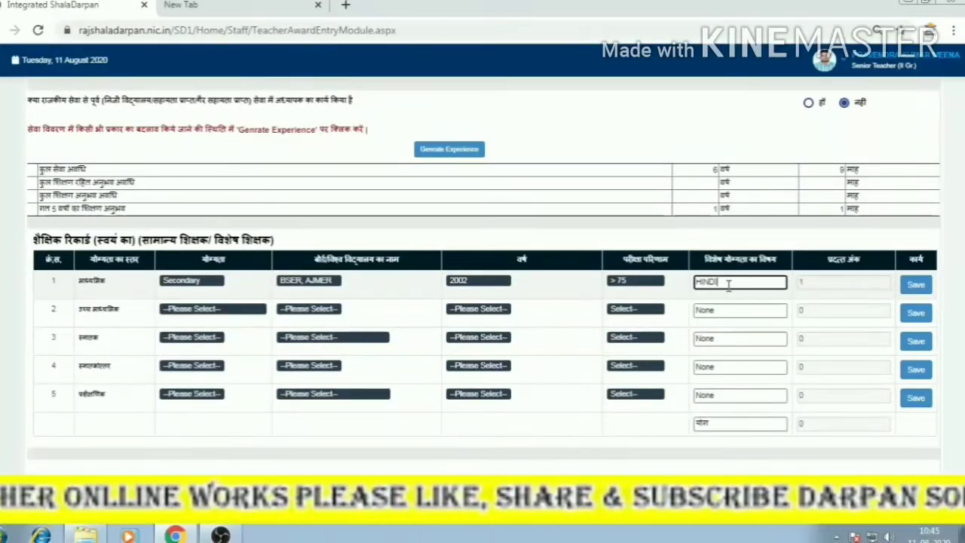
type("HINDI, ENGLISH, SCI")
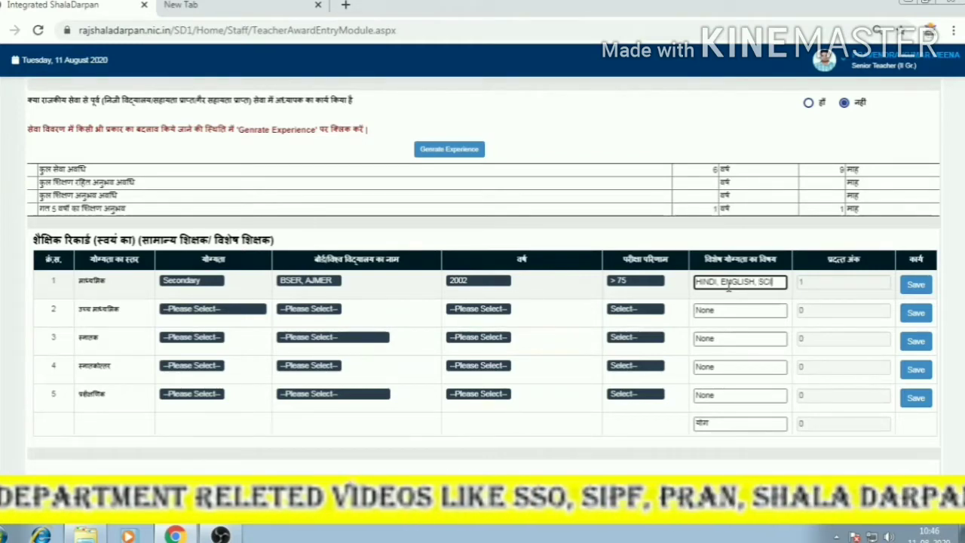
type("ENCE,")
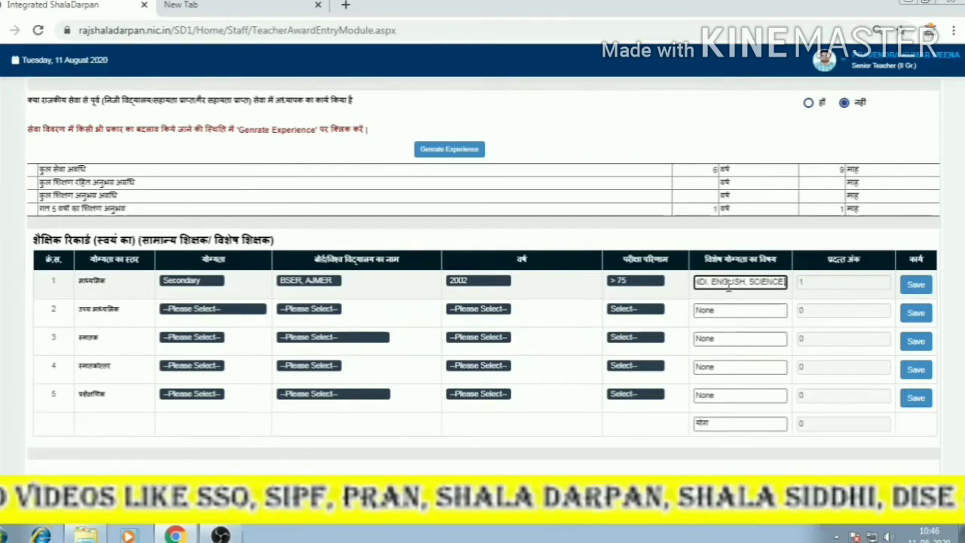
type(" SS")
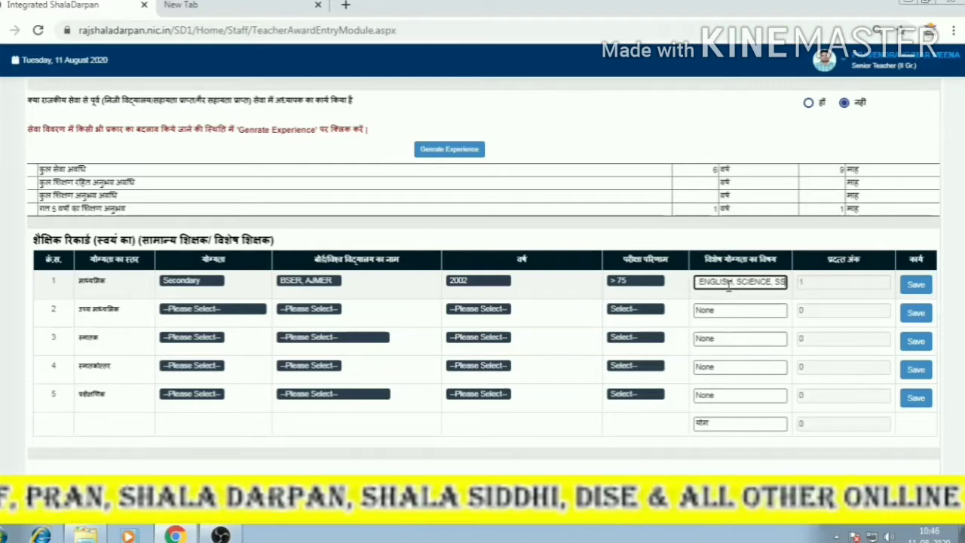
type(",")
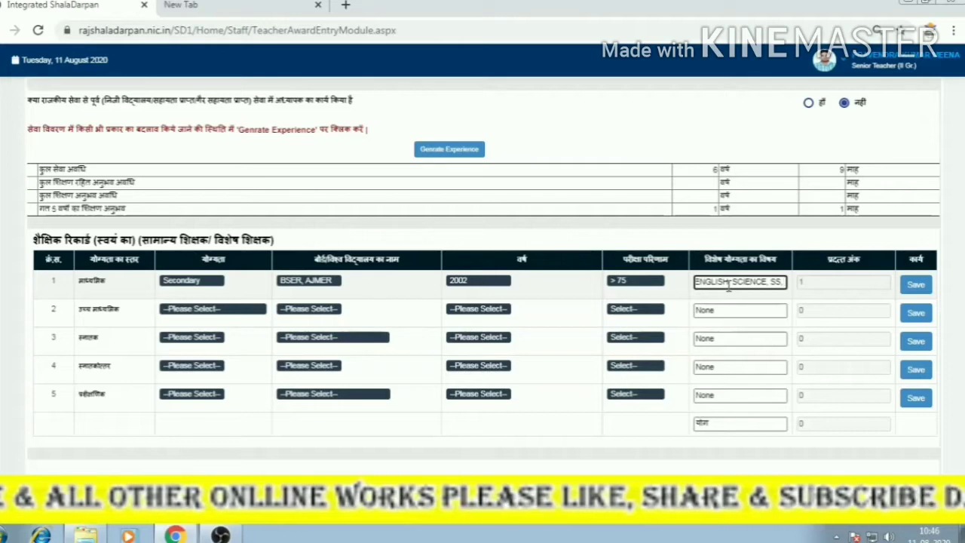
key("BackSpace")
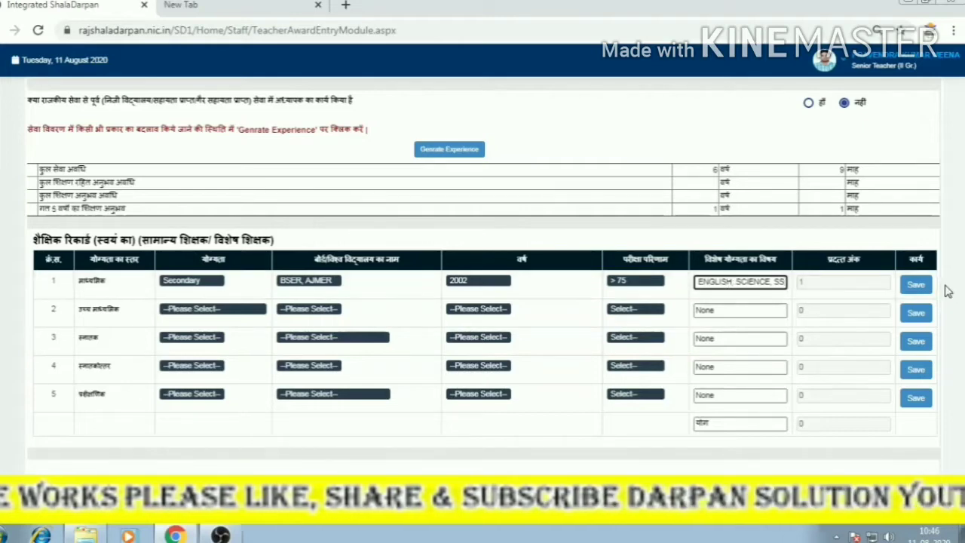
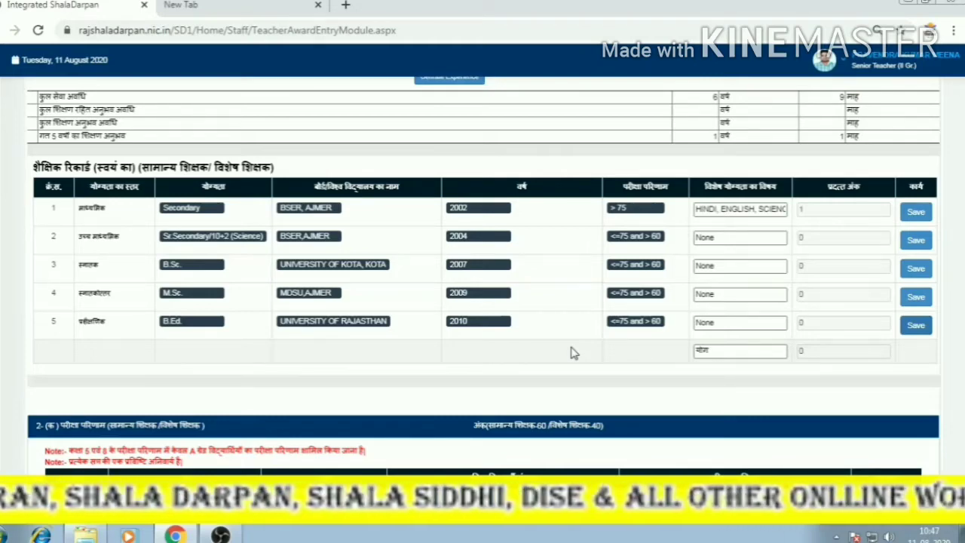
Scroll down past the completed academic record toward the exam-result section.
scroll(558, 356, "down", 4)
Choose session 2015-16 for the first exam-result entry and dismiss the saved notice.
left_click(145, 211)
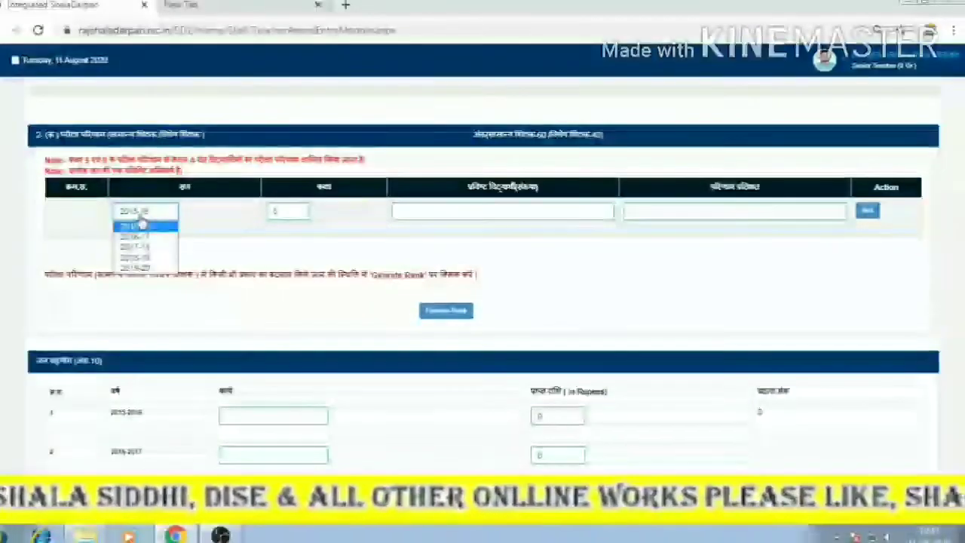
left_click(143, 225)
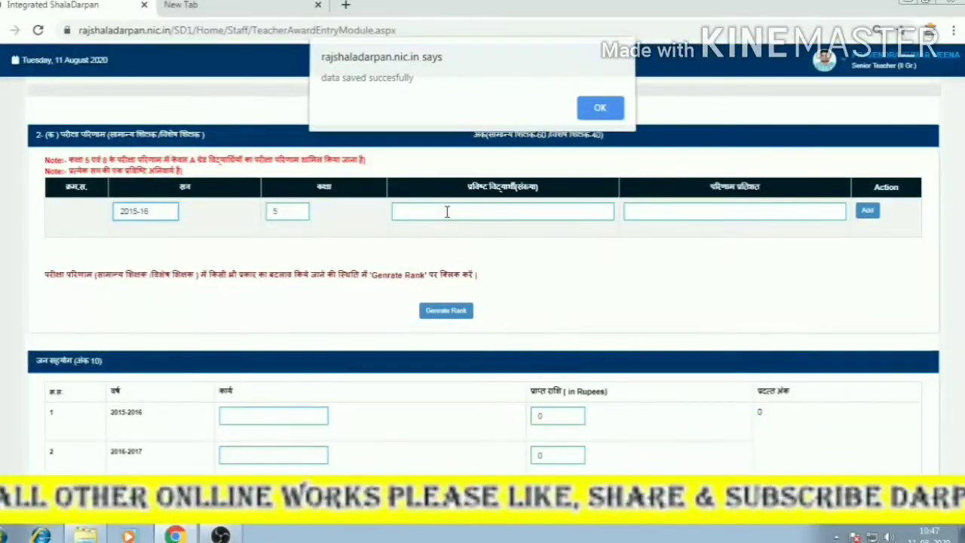
left_click(591, 113)
scroll(538, 286, "up", 8)
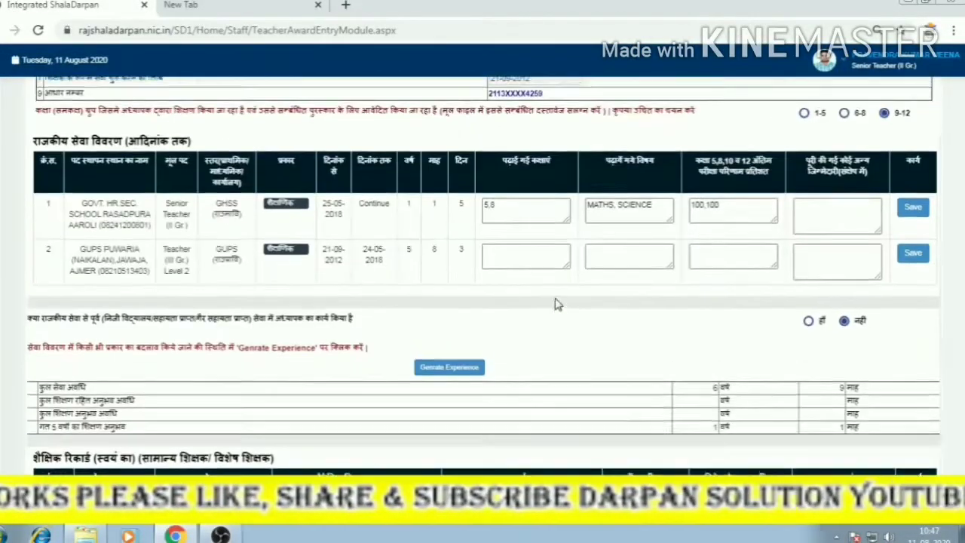
scroll(562, 306, "down", 3)
scroll(754, 343, "down", 2)
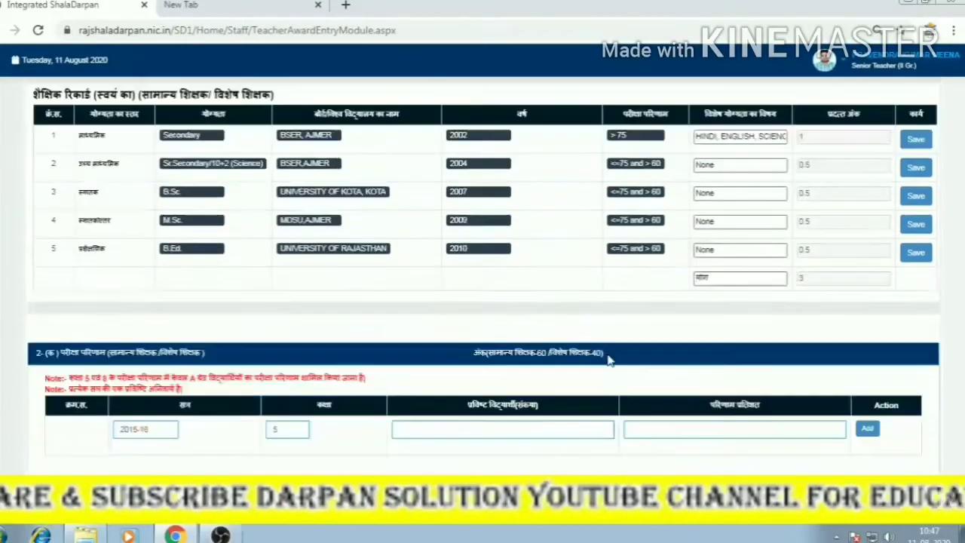
scroll(380, 335, "down", 1)
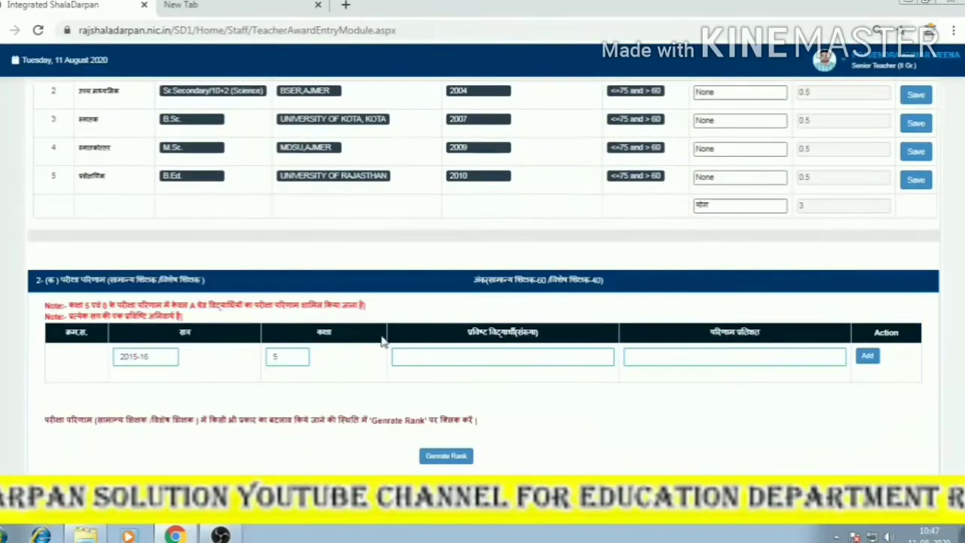
Set the class for the 2015-16 entry to 8.
left_click(450, 359)
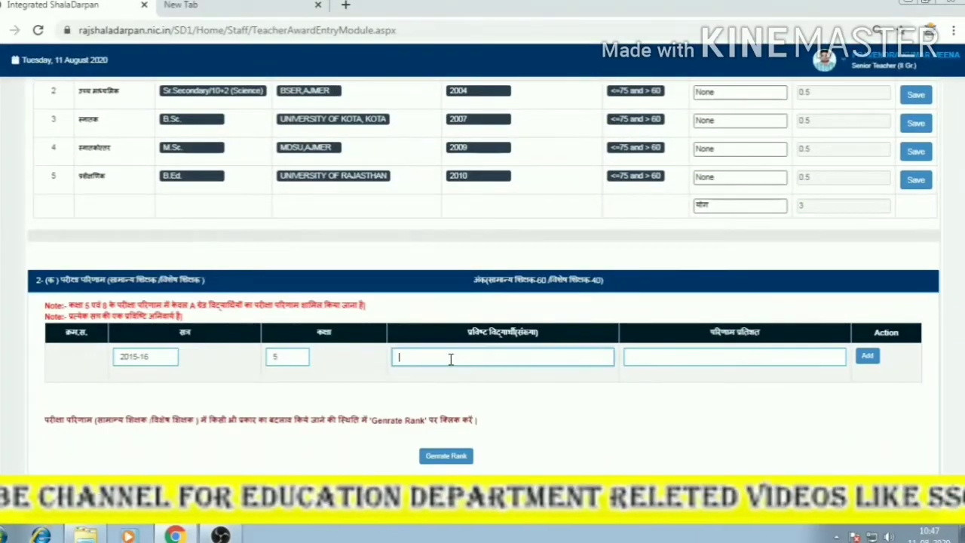
scroll(482, 354, "down", 2)
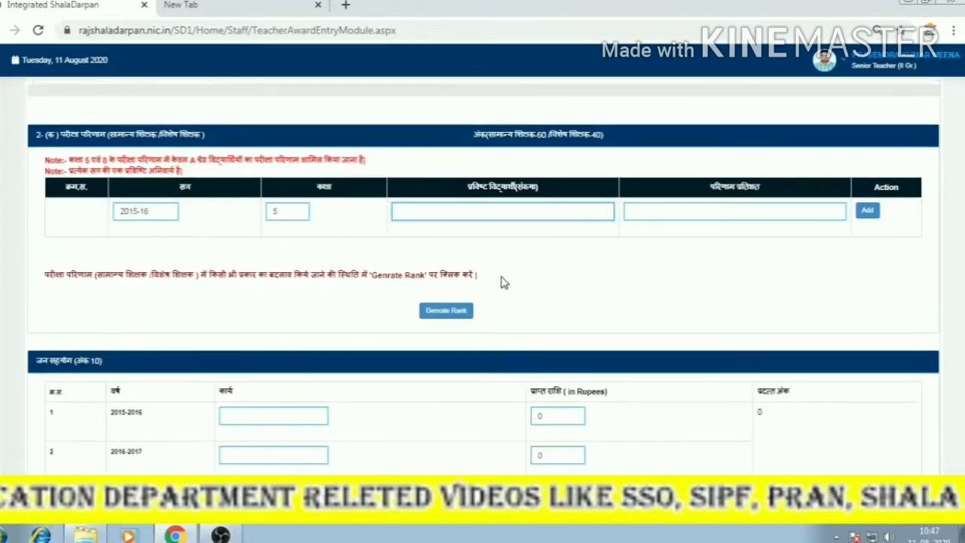
left_click(285, 214)
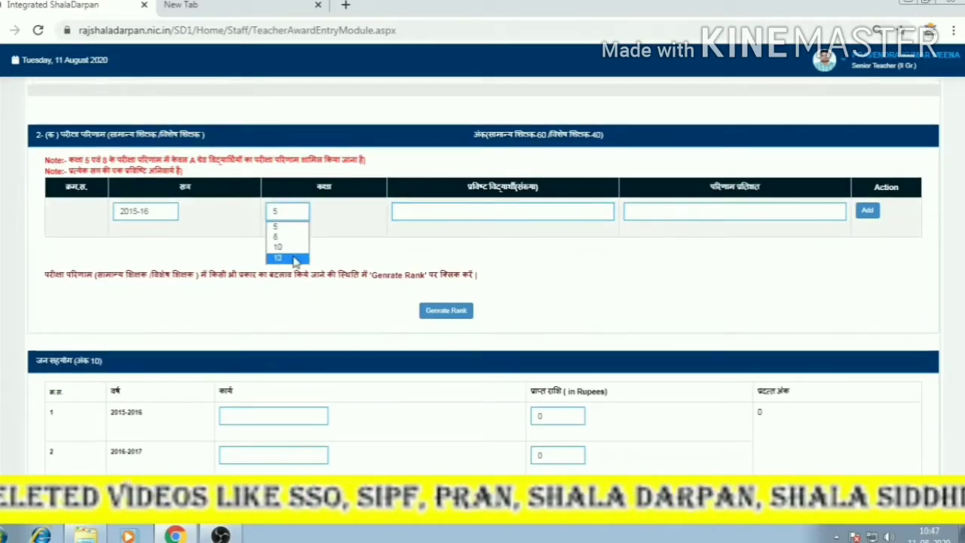
left_click(294, 237)
left_click(286, 216)
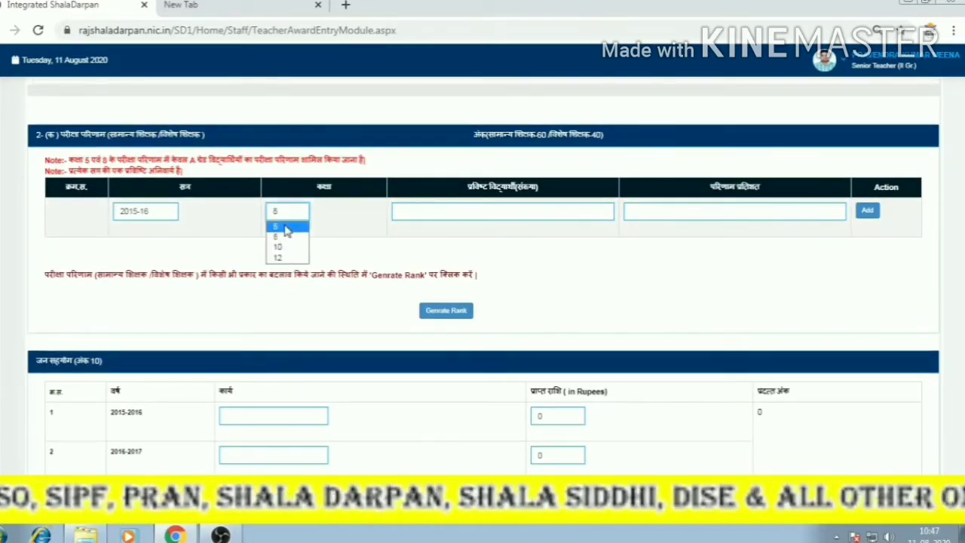
left_click(286, 249)
left_click(286, 219)
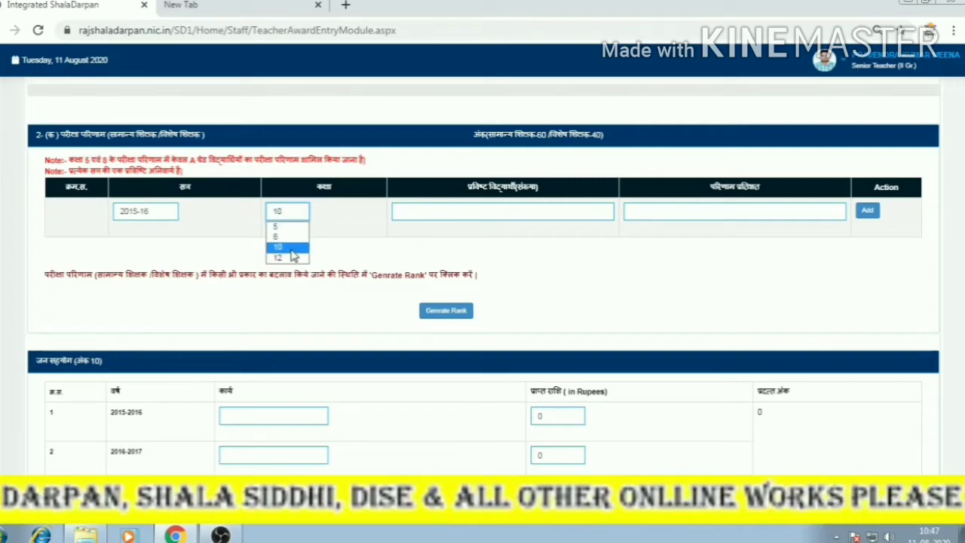
left_click(287, 215)
left_click(287, 215)
left_click(288, 237)
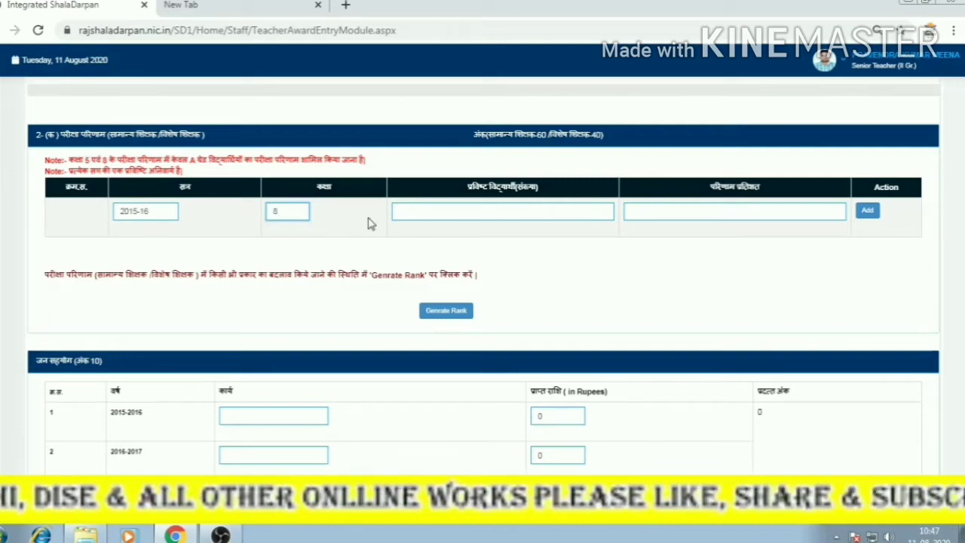
Enter 20 students and a 71 percent result, add the row, and acknowledge the alert.
left_click(426, 217)
type("2")
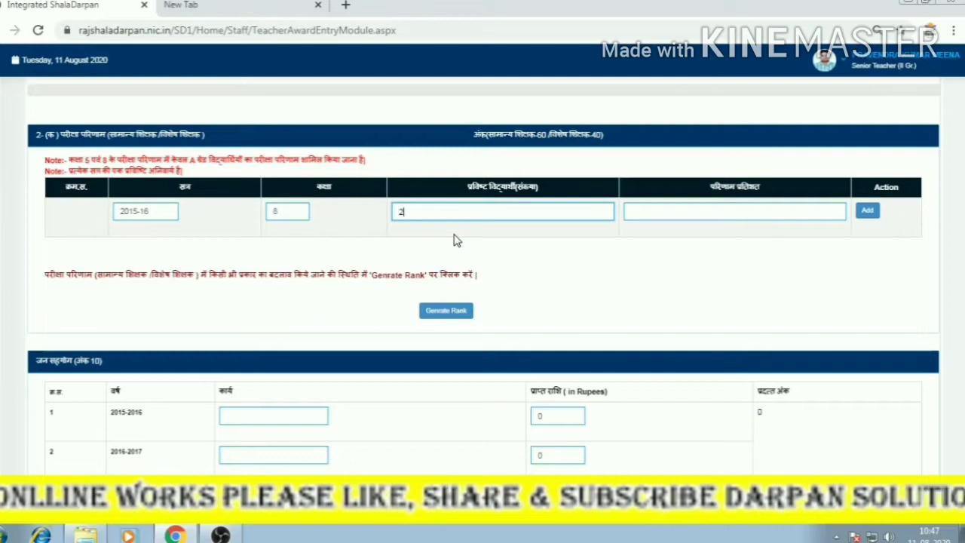
type("0")
left_click(681, 211)
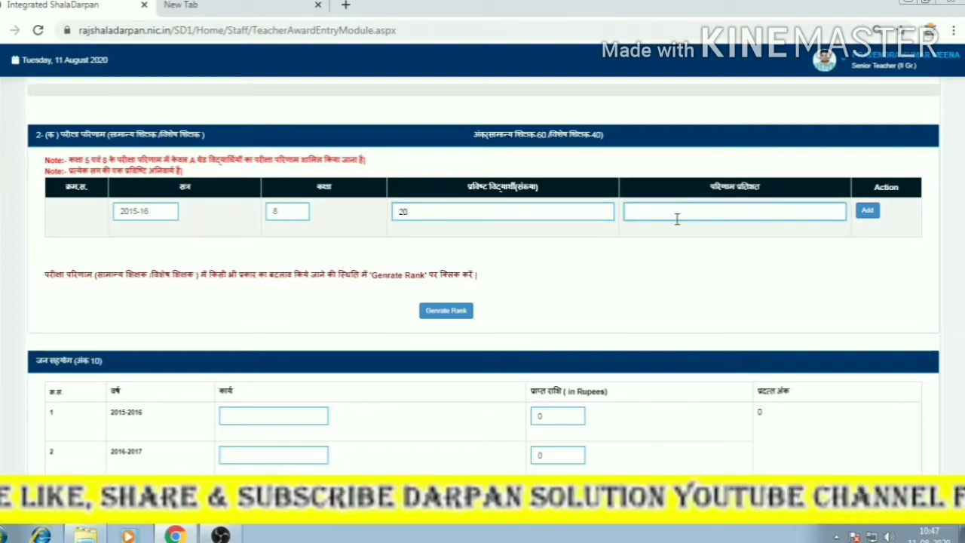
left_click_drag(172, 159, 365, 161)
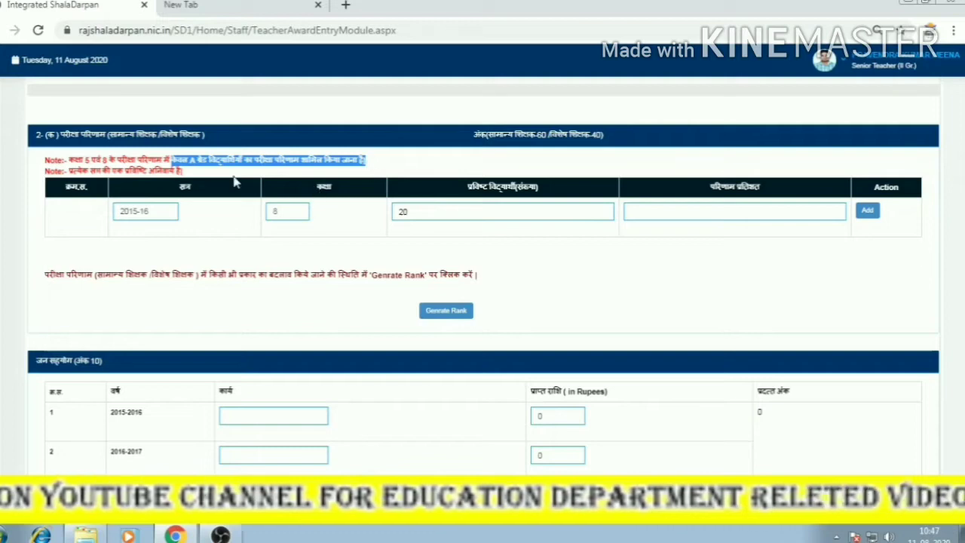
left_click(672, 210)
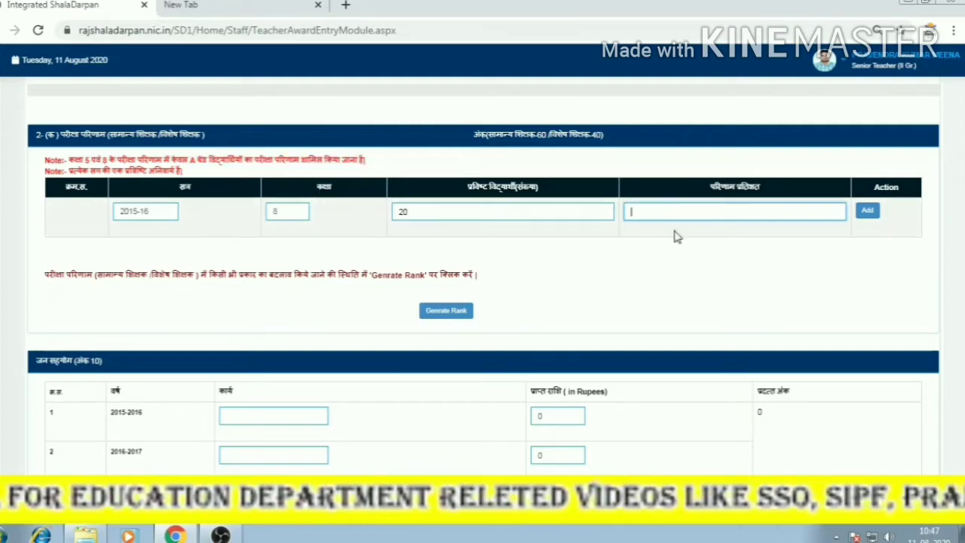
type("7")
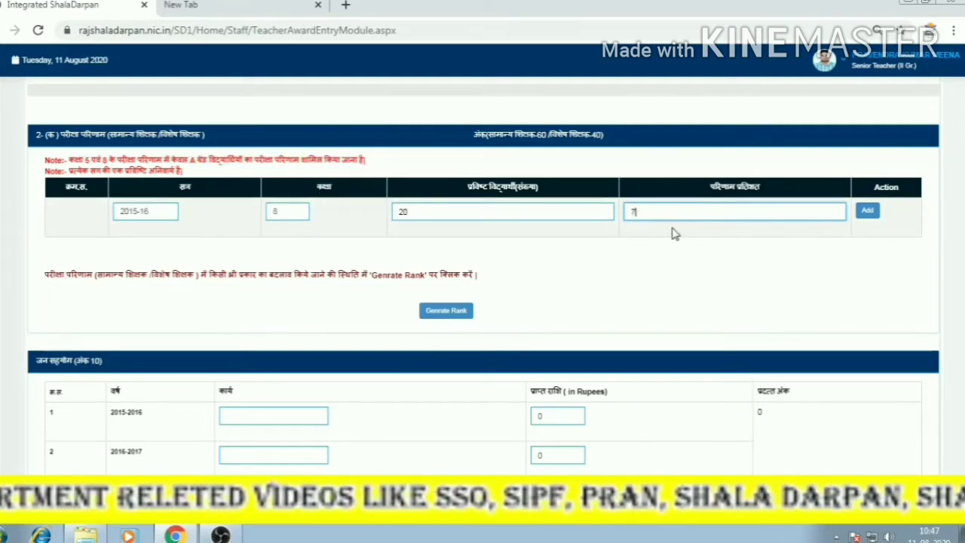
type("1")
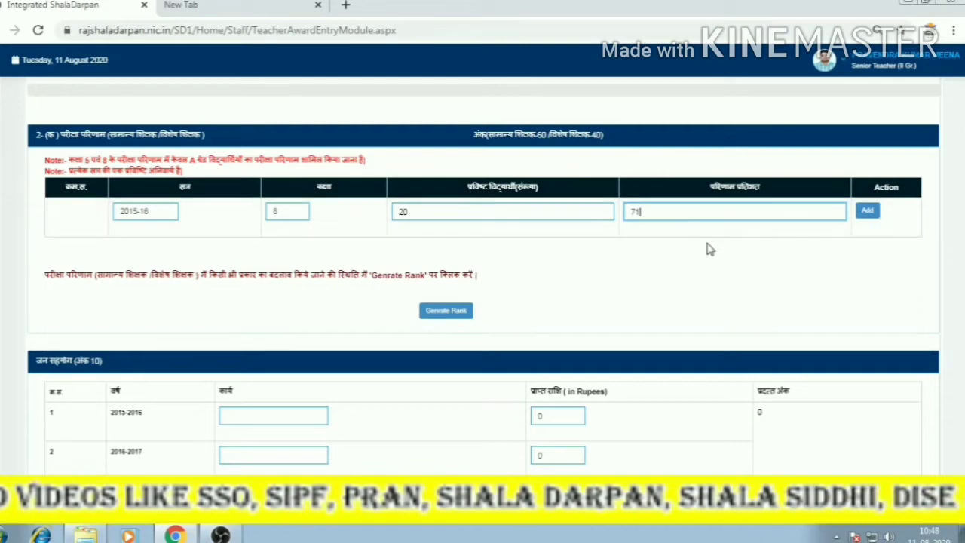
left_click(868, 212)
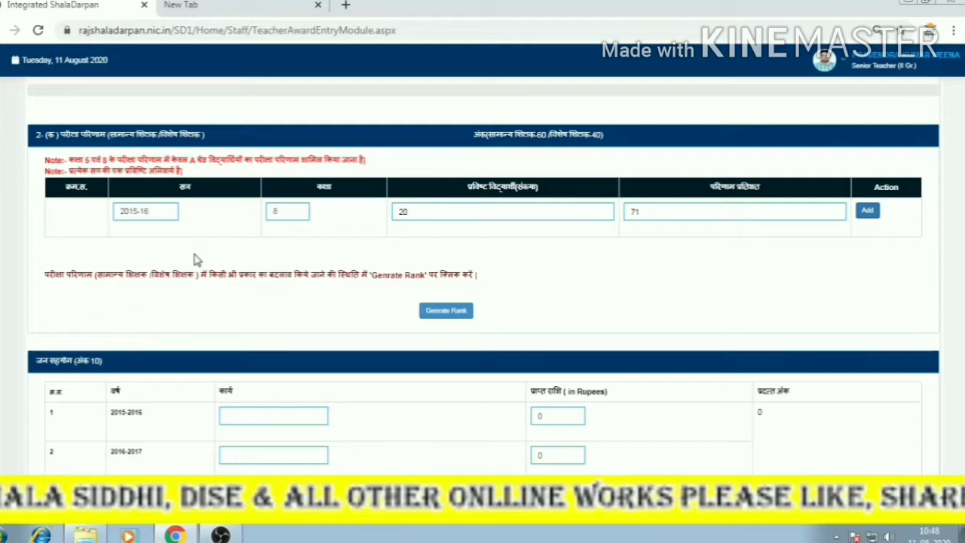
left_click(588, 114)
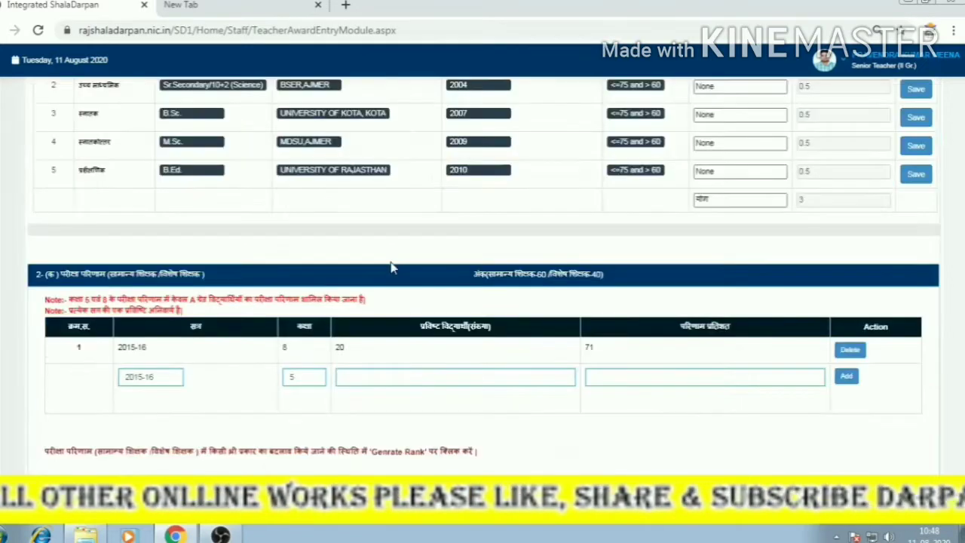
Add the 2015-16 class 5 row with 14 students and an 80 percent result.
scroll(308, 317, "down", 2)
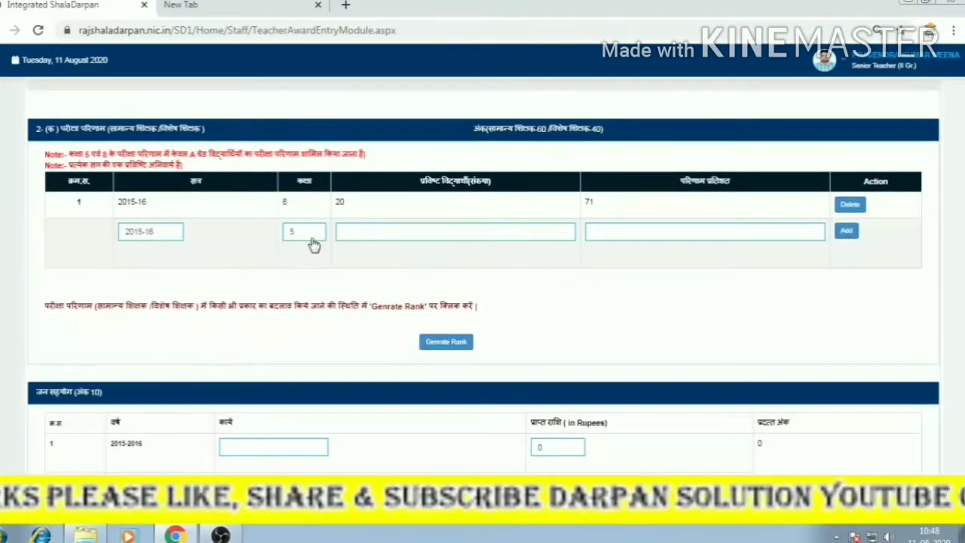
left_click(302, 239)
left_click(302, 248)
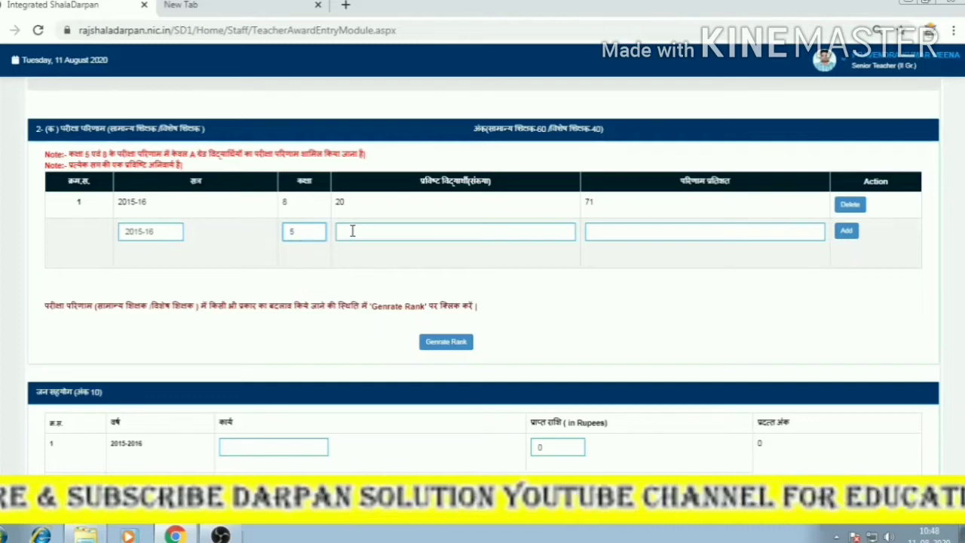
left_click(352, 232)
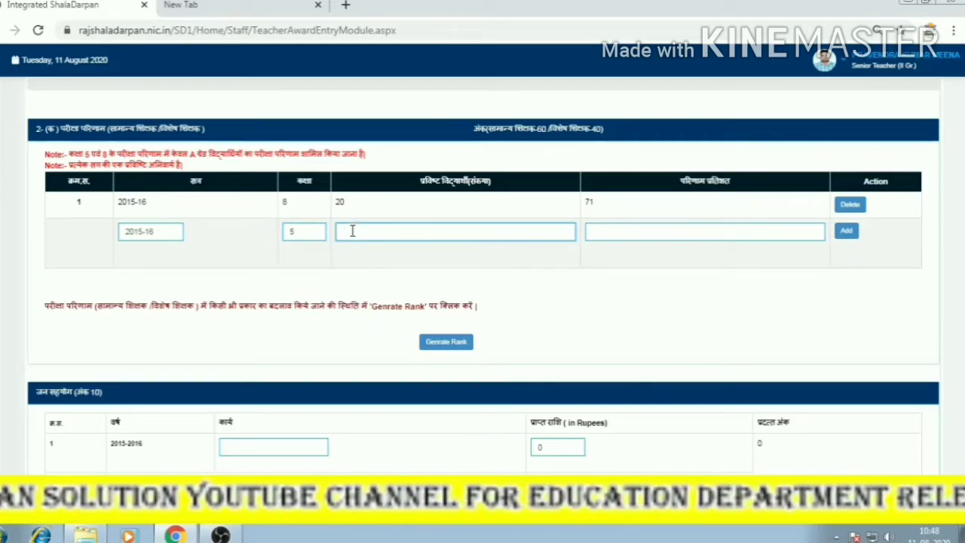
left_click(602, 229)
type("8")
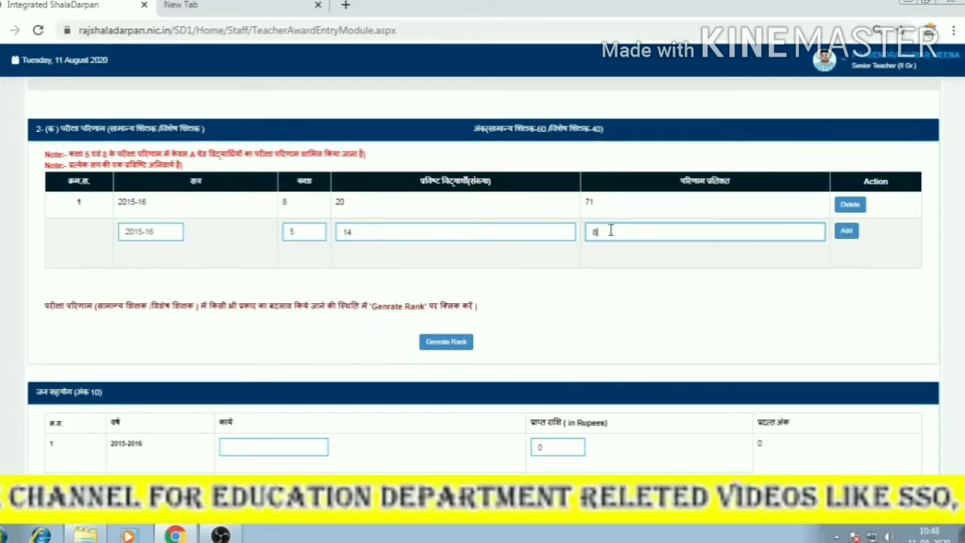
type("0")
left_click(855, 235)
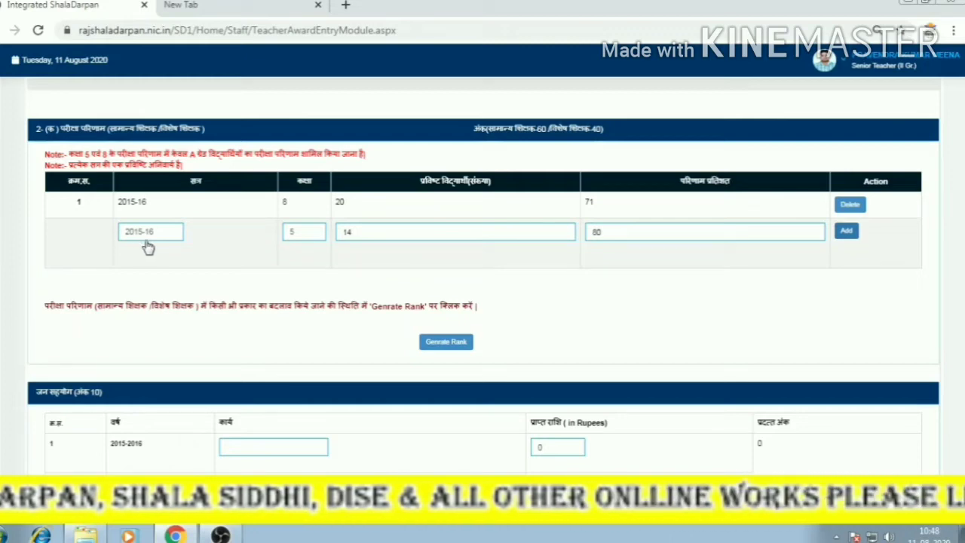
left_click_drag(182, 157, 372, 158)
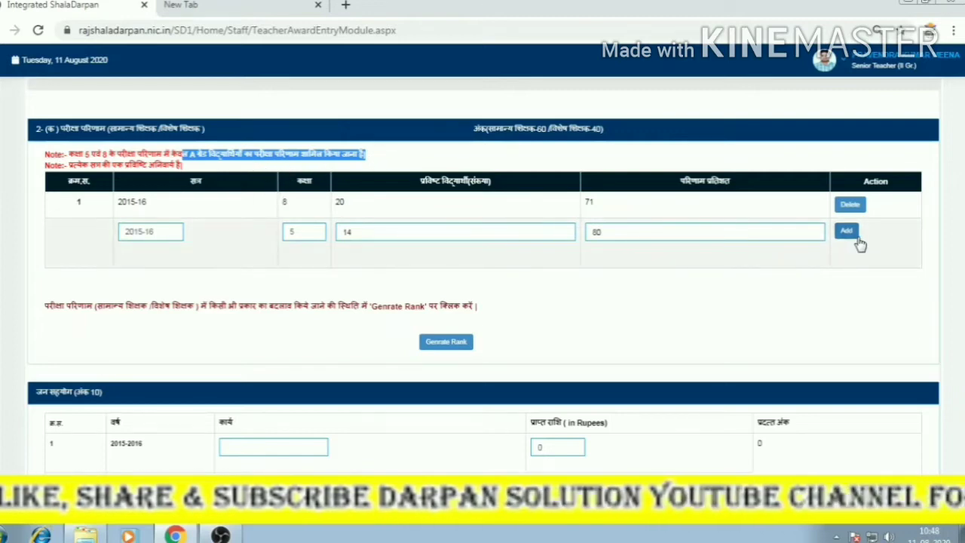
left_click(850, 233)
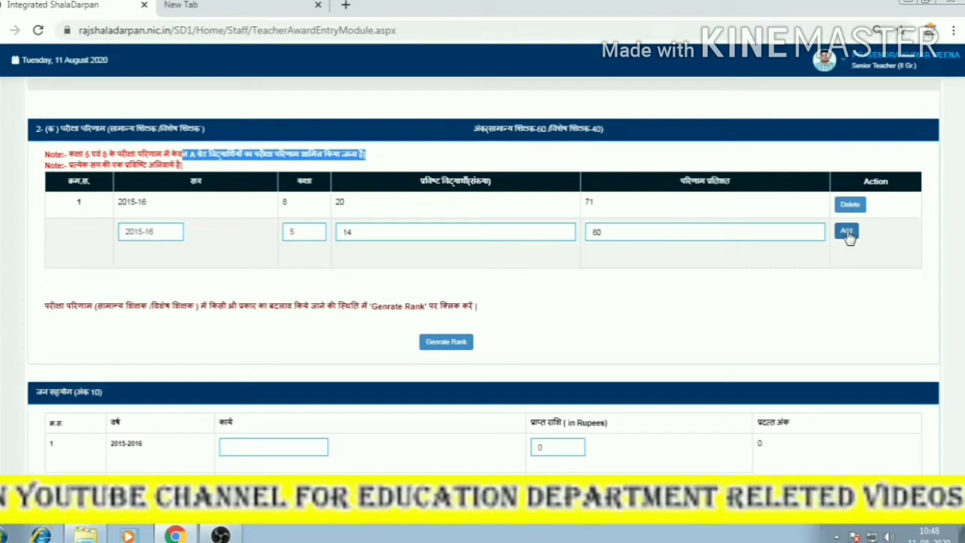
left_click(692, 268)
Select session 2016-17 and class 8 for the third result row.
scroll(383, 331, "up", 3)
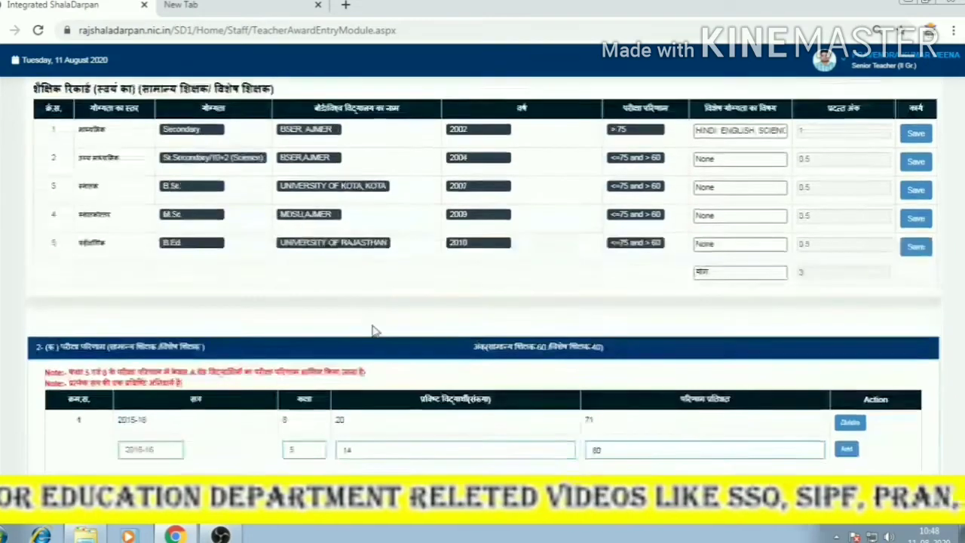
scroll(375, 331, "up", 1)
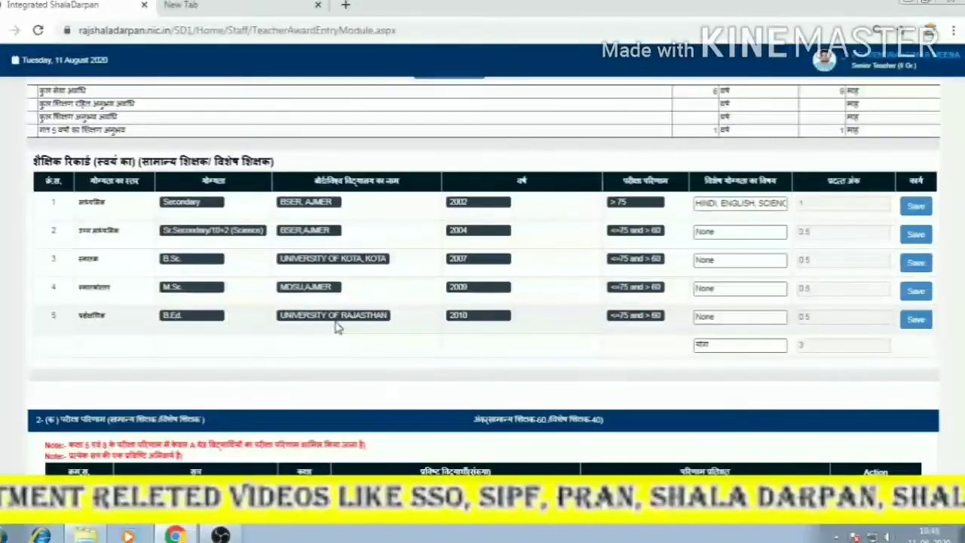
scroll(337, 325, "up", 4)
scroll(337, 326, "down", 4)
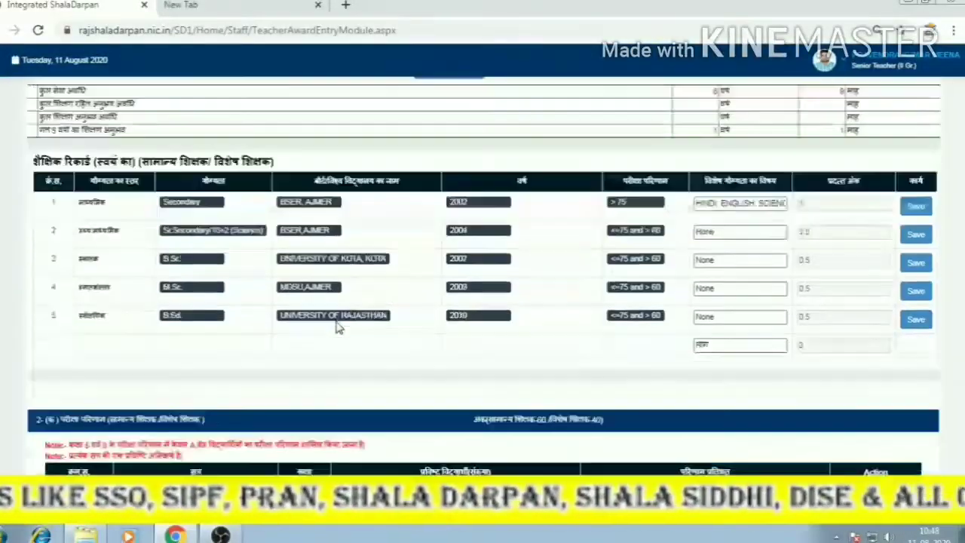
scroll(337, 326, "down", 5)
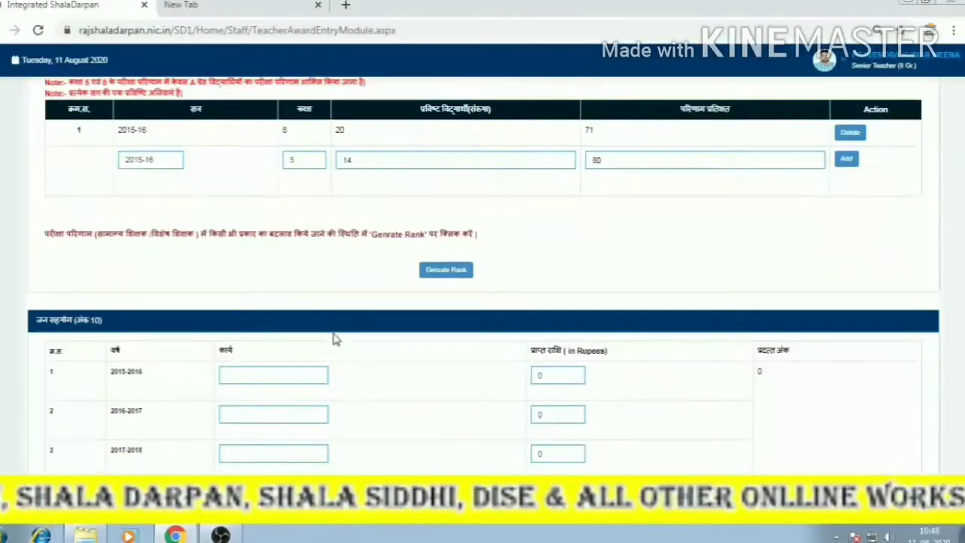
scroll(335, 338, "down", 2)
scroll(364, 339, "up", 2)
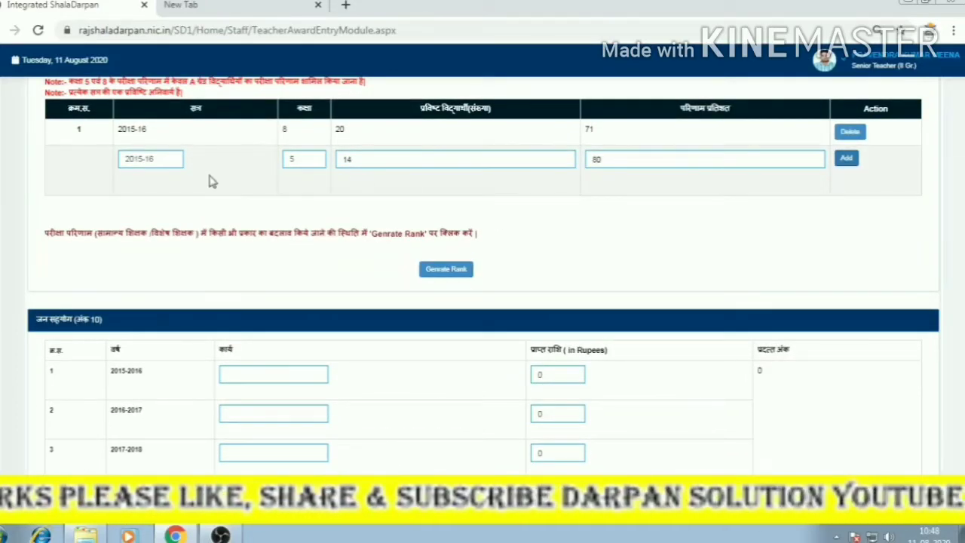
left_click(175, 160)
left_click(172, 185)
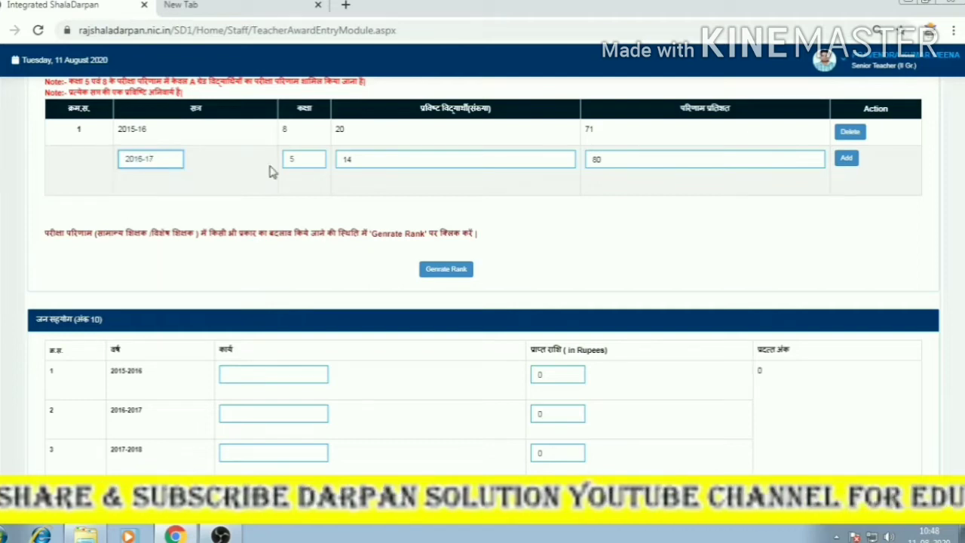
left_click(308, 168)
left_click(302, 184)
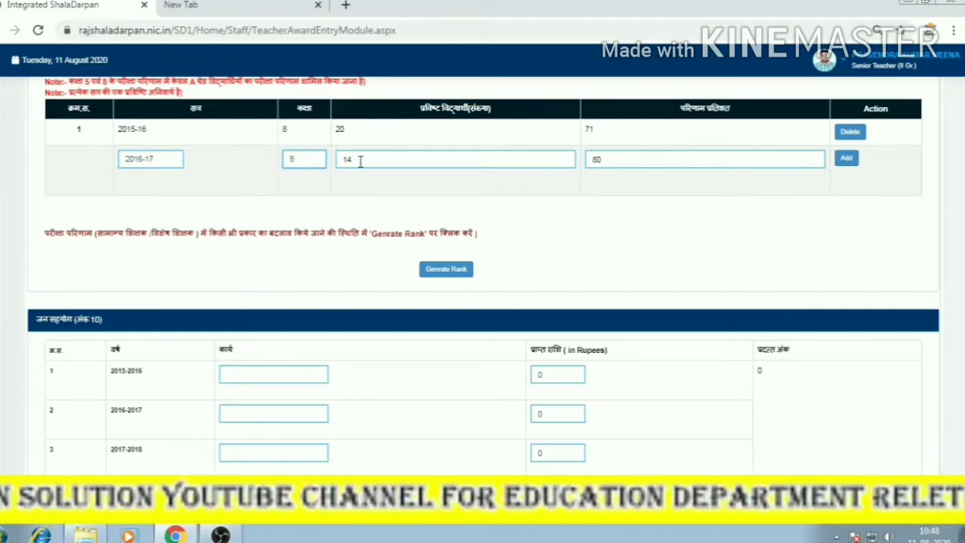
Add the 2016-17 class 8 row and dismiss the already-saved notice.
left_click(844, 160)
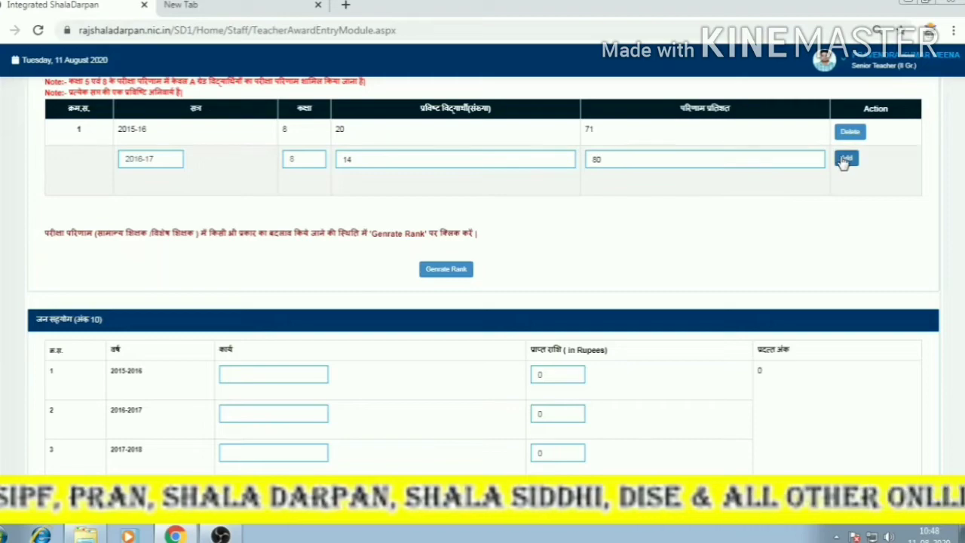
scroll(565, 222, "up", 10)
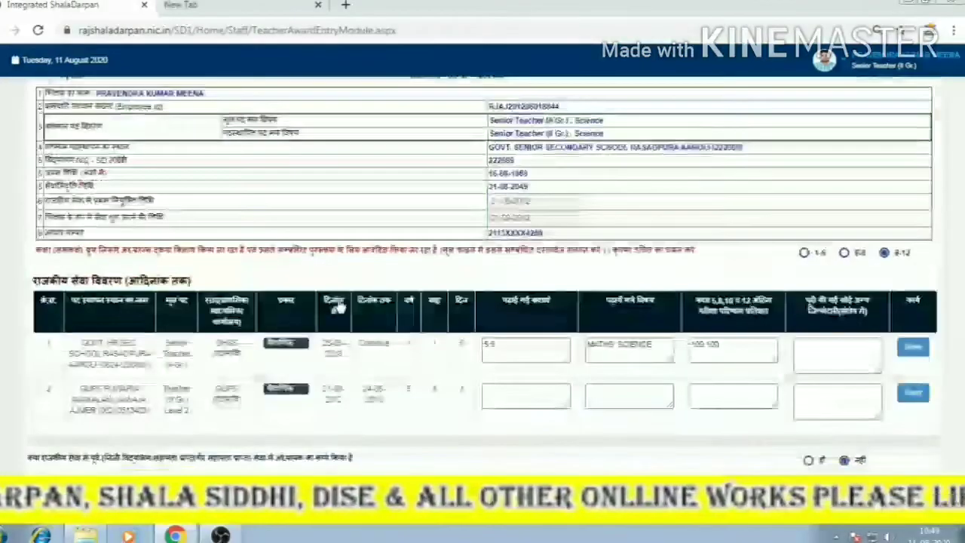
scroll(339, 306, "up", 3)
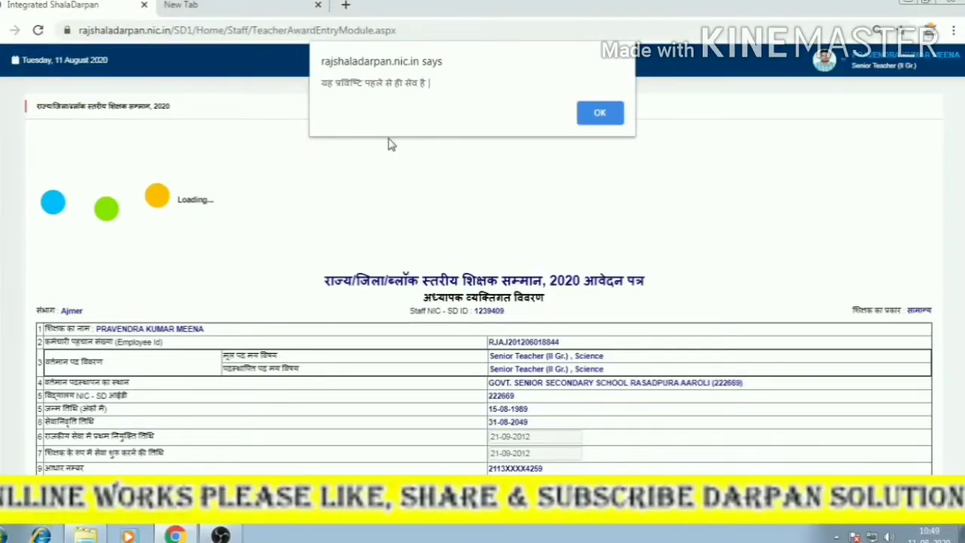
left_click(599, 113)
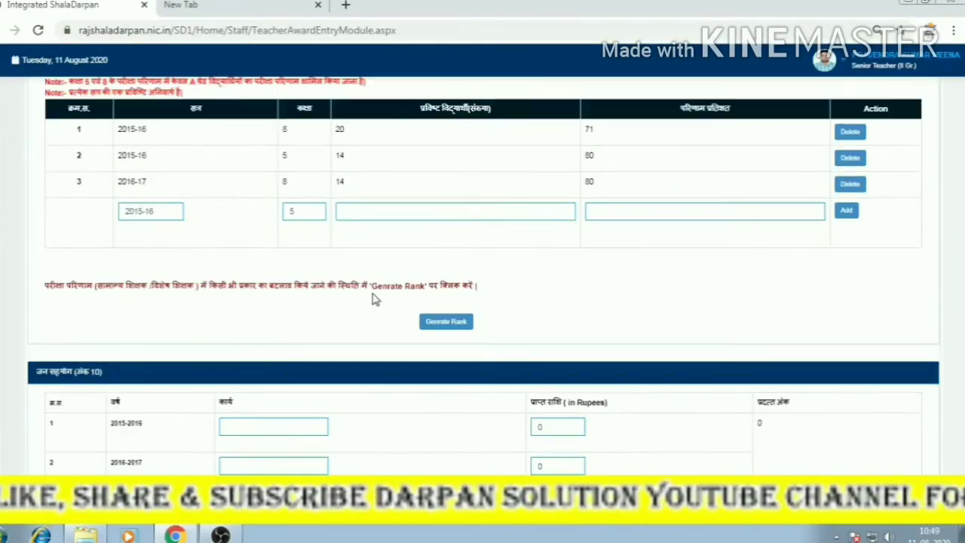
scroll(387, 321, "up", 1)
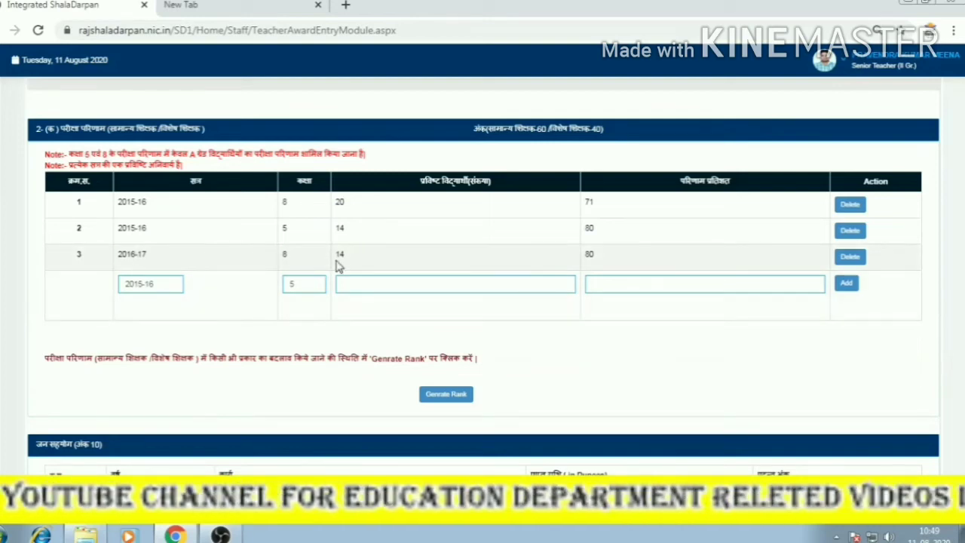
Add a 2017-18 class 8 row with 24 students and 86 percent, confirming the save.
left_click(149, 291)
left_click(151, 327)
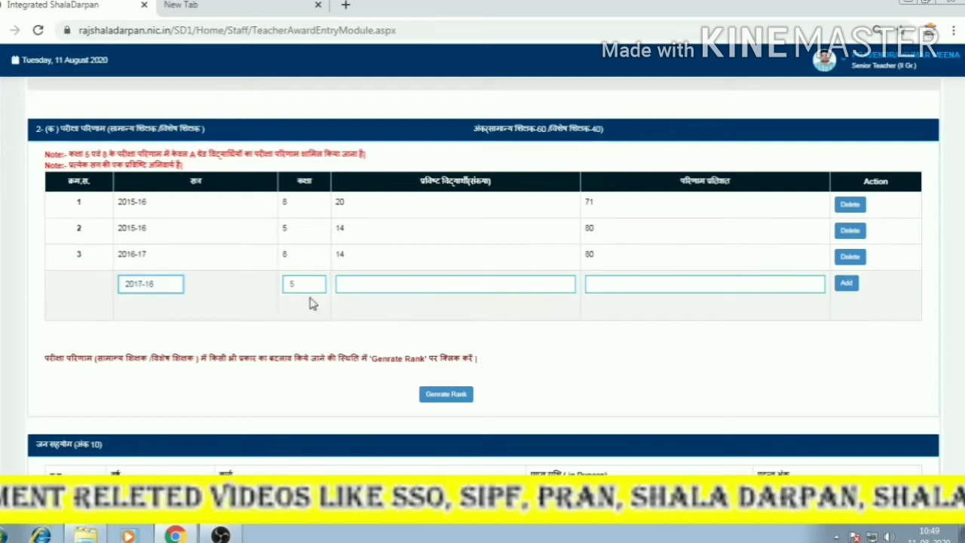
left_click(303, 287)
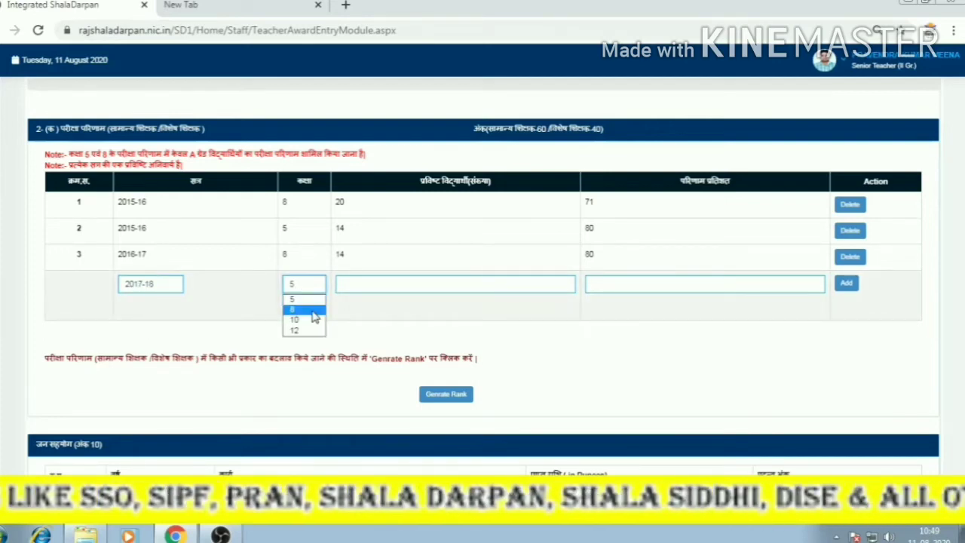
left_click(313, 312)
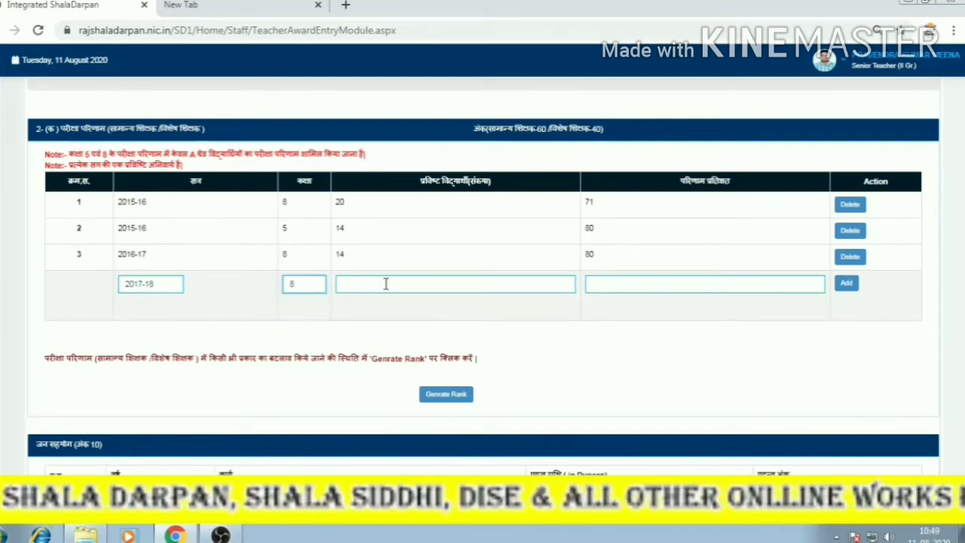
left_click(484, 281)
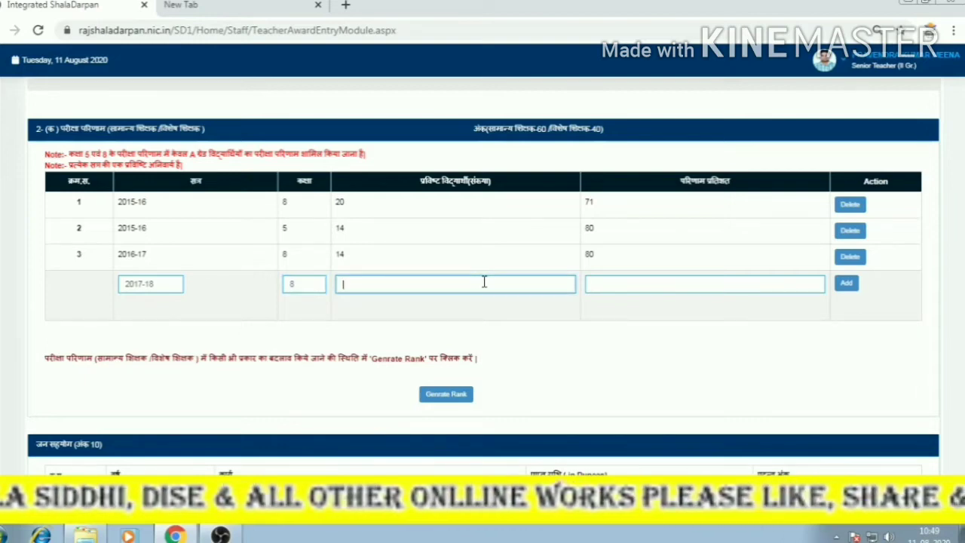
type("24")
left_click(625, 283)
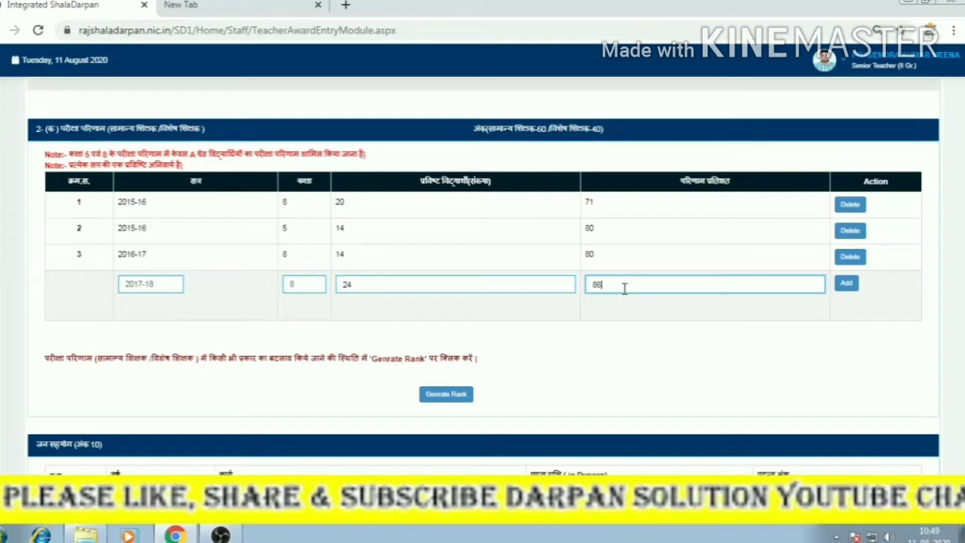
left_click(846, 284)
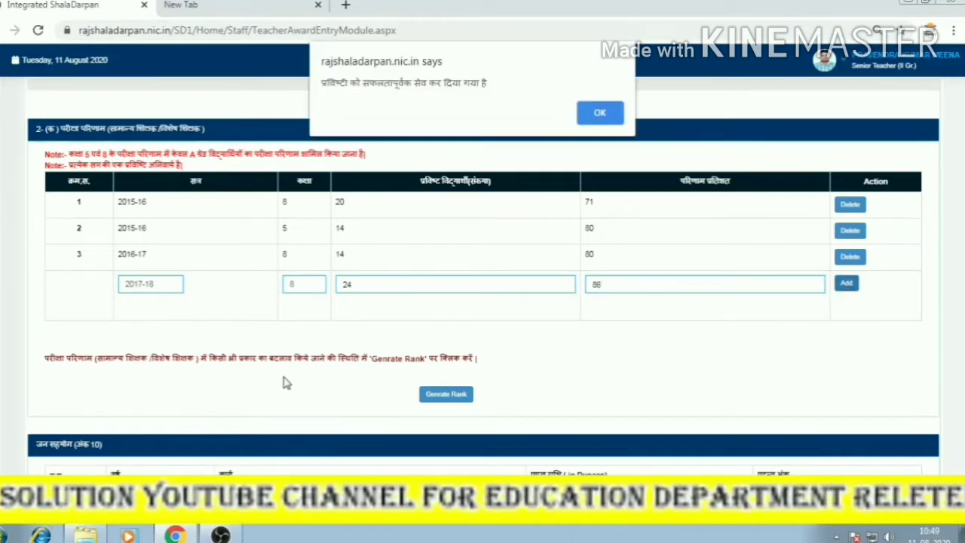
left_click(582, 114)
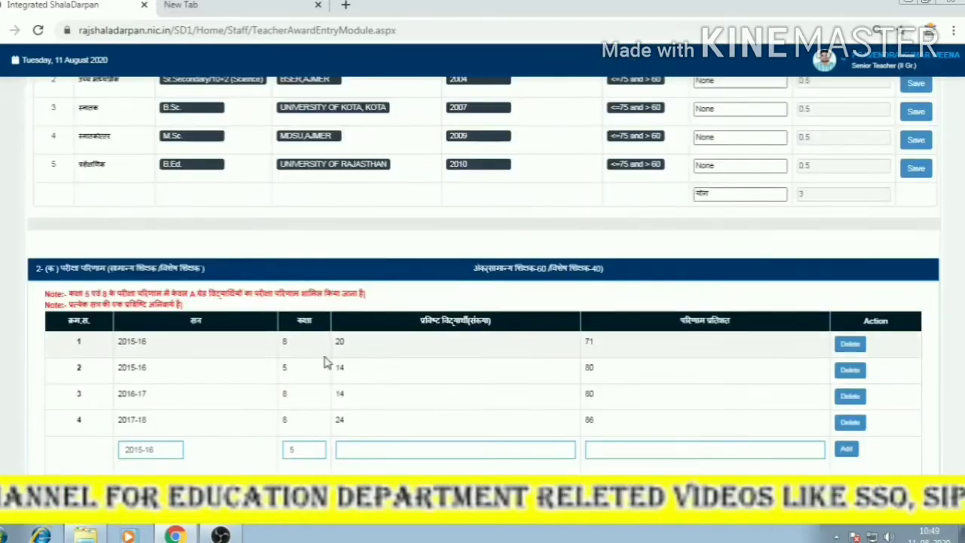
scroll(324, 362, "down", 2)
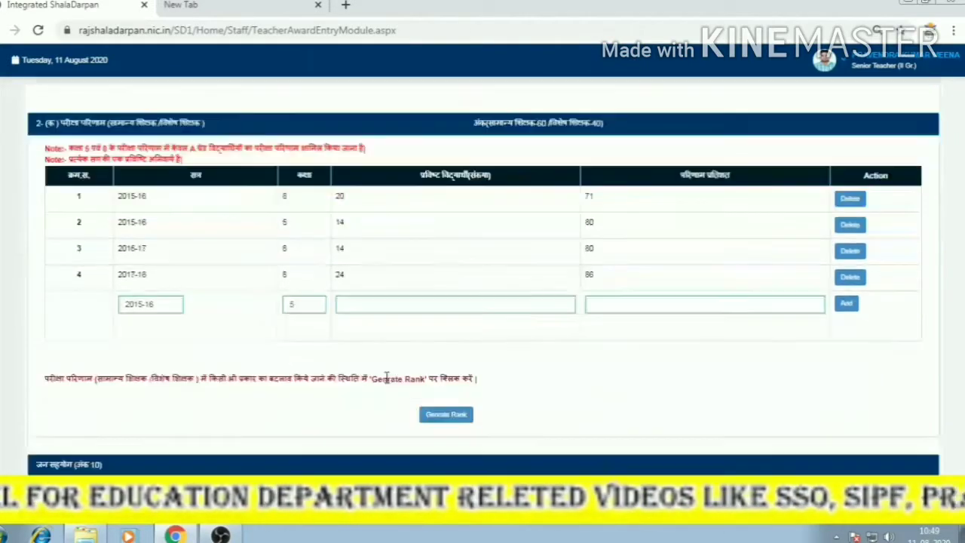
Fill the next entry with session 2018-19, class 10, 22 students and 79.20 percent.
left_click(143, 313)
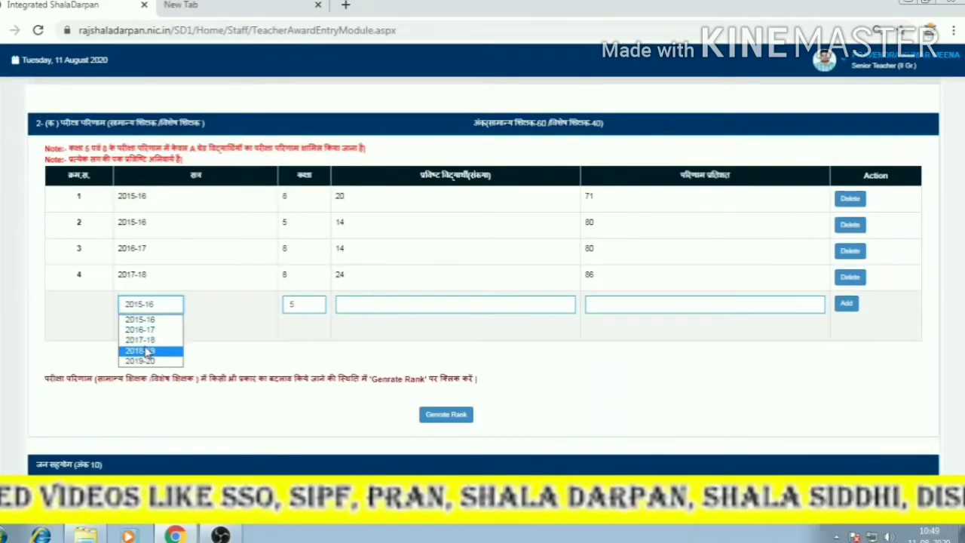
left_click(148, 351)
left_click(303, 311)
left_click(310, 346)
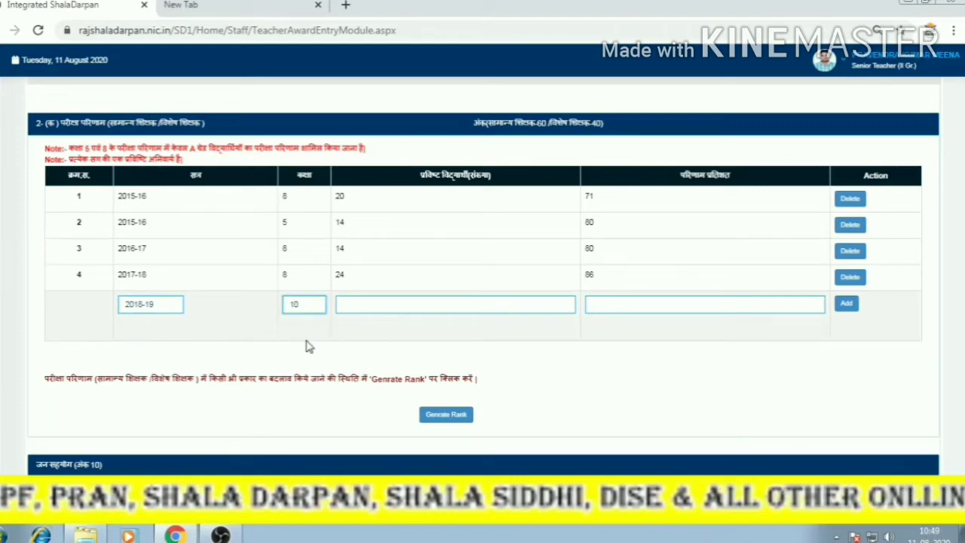
left_click(403, 310)
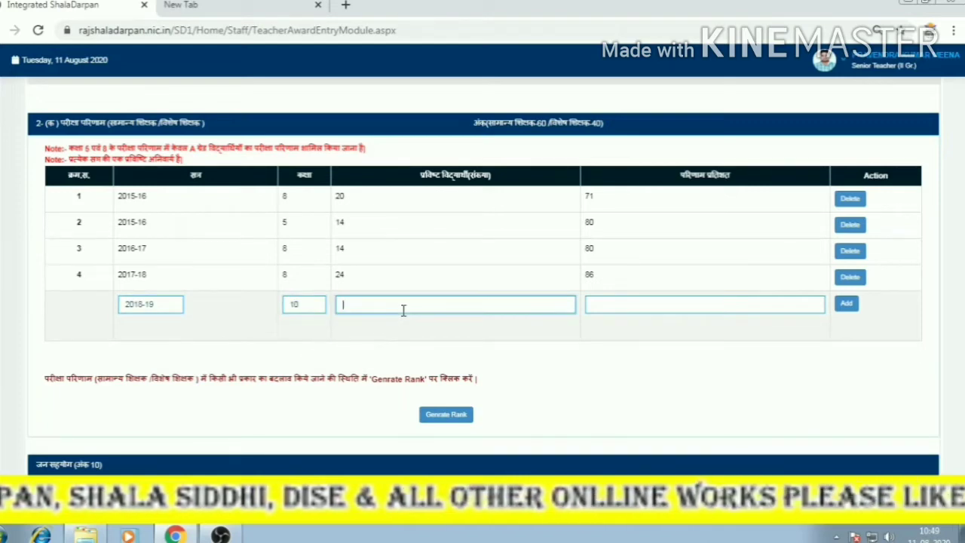
left_click(615, 306)
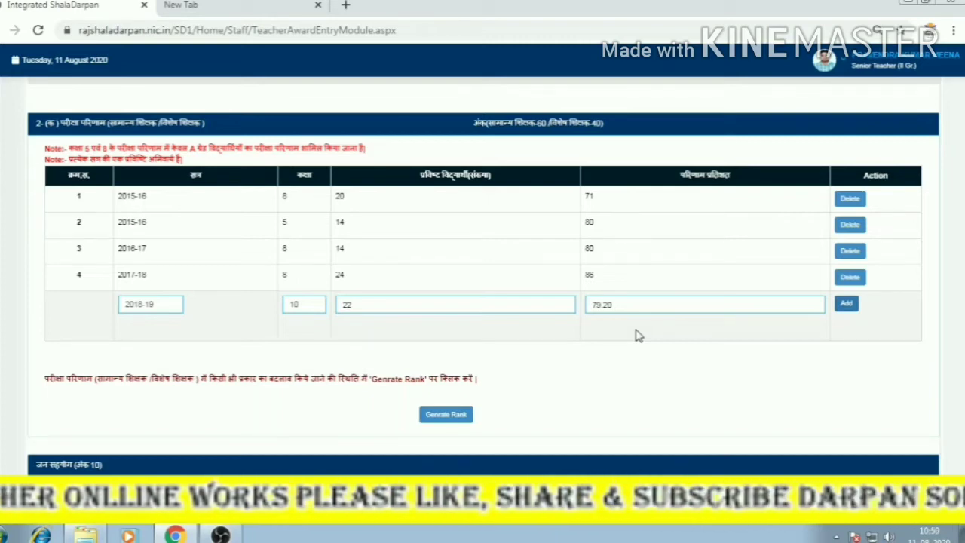
scroll(390, 343, "up", 15)
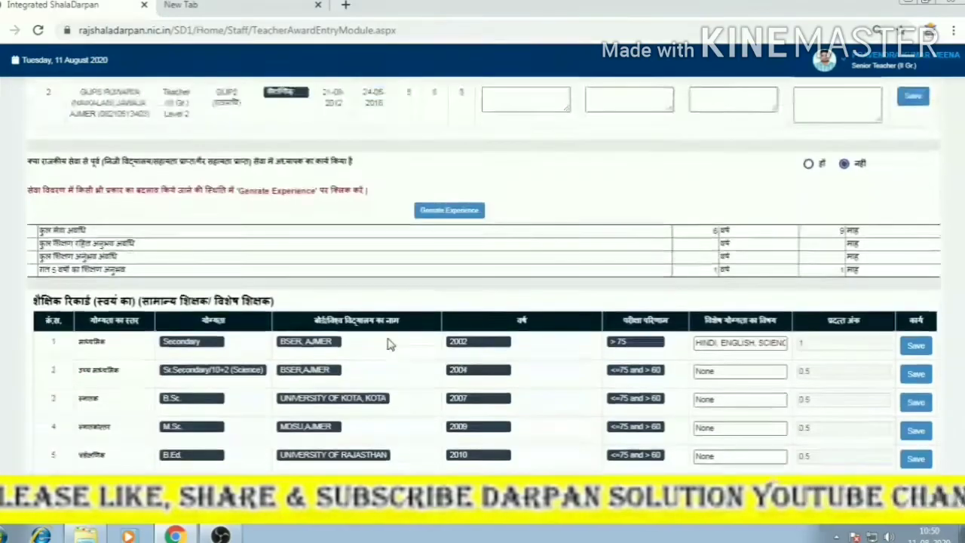
scroll(389, 343, "up", 2)
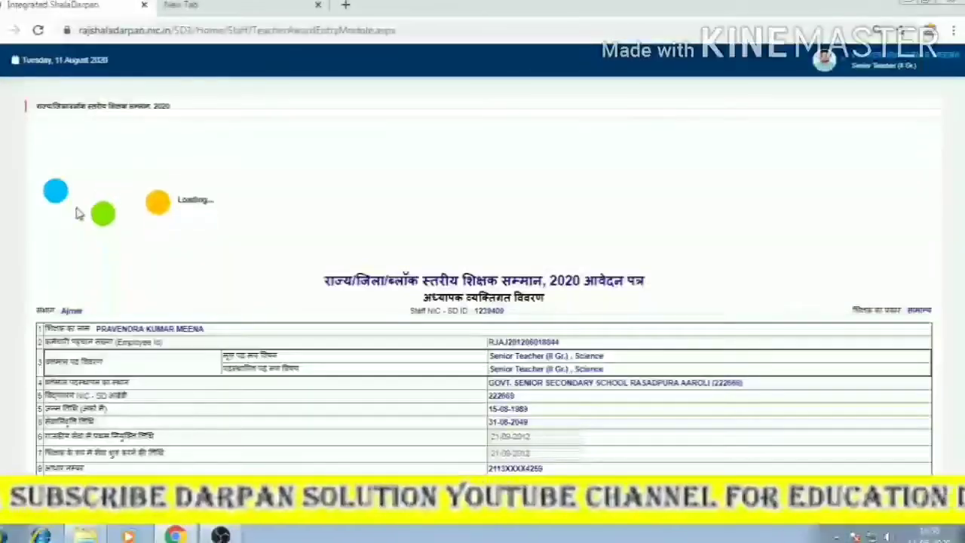
scroll(565, 346, "down", 10)
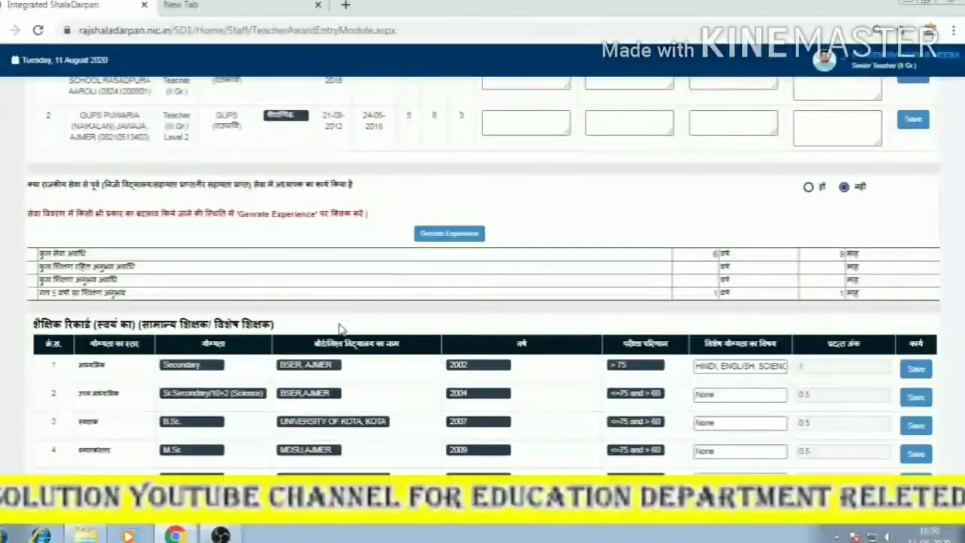
scroll(256, 332, "down", 4)
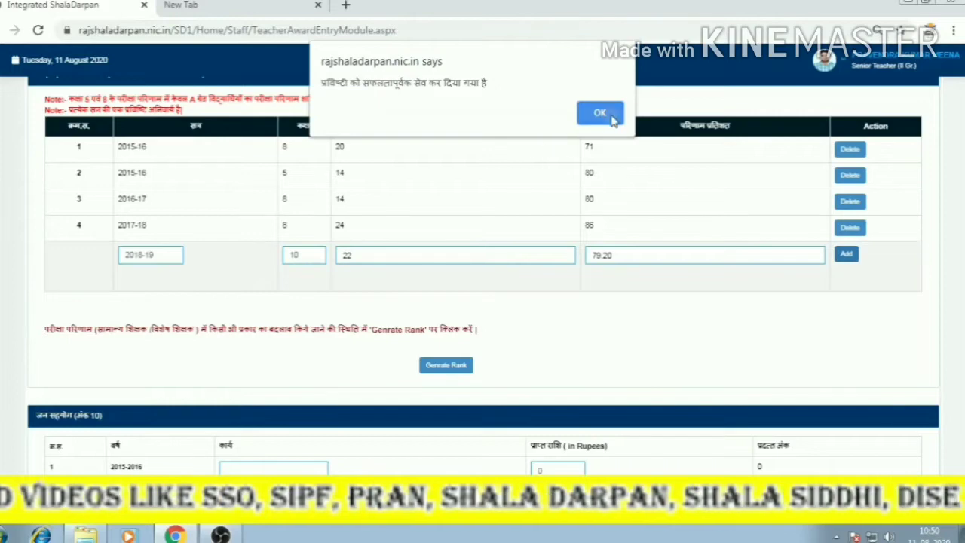
Dismiss the save alert and add a 2019-20 class 10 row with 28 students, 92.4 percent.
left_click(610, 118)
scroll(234, 309, "down", 3)
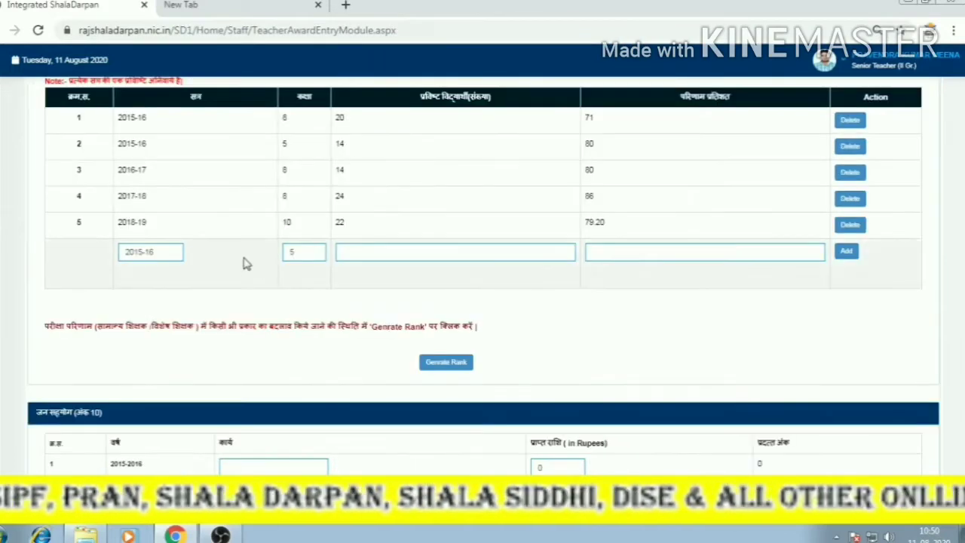
left_click(160, 253)
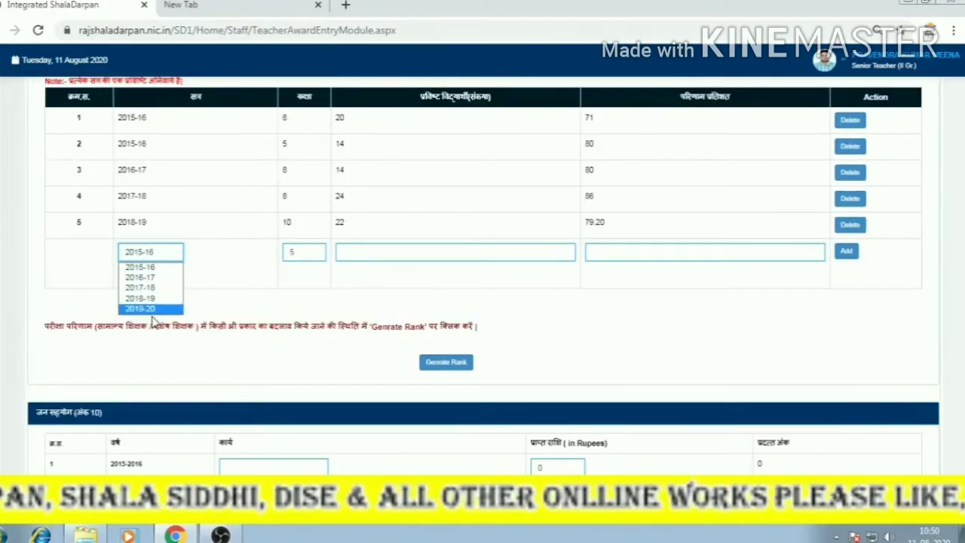
left_click(153, 308)
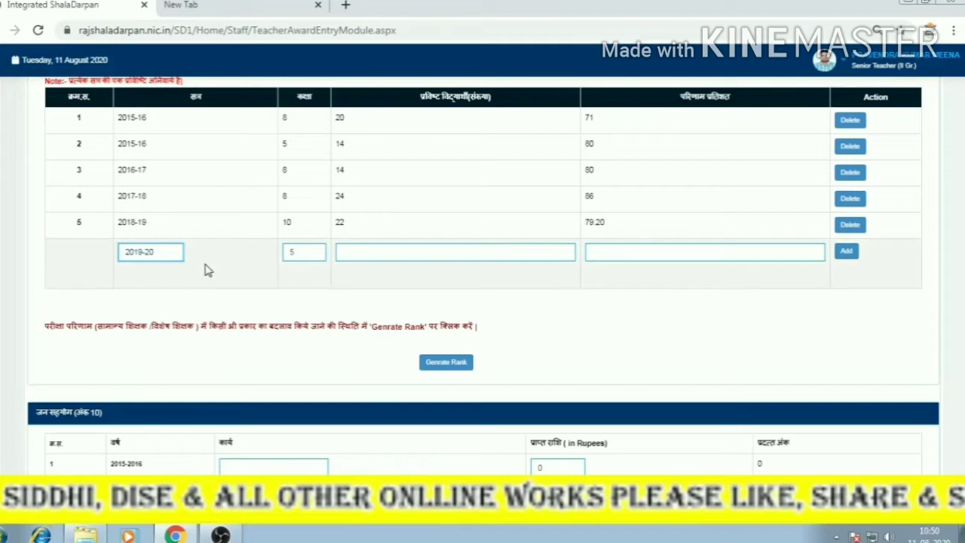
left_click(301, 255)
left_click(305, 288)
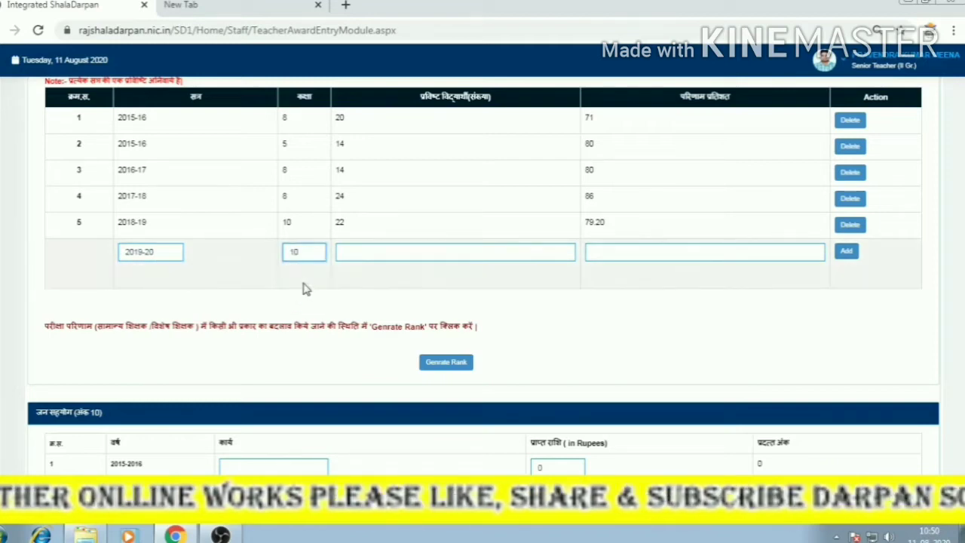
left_click(388, 249)
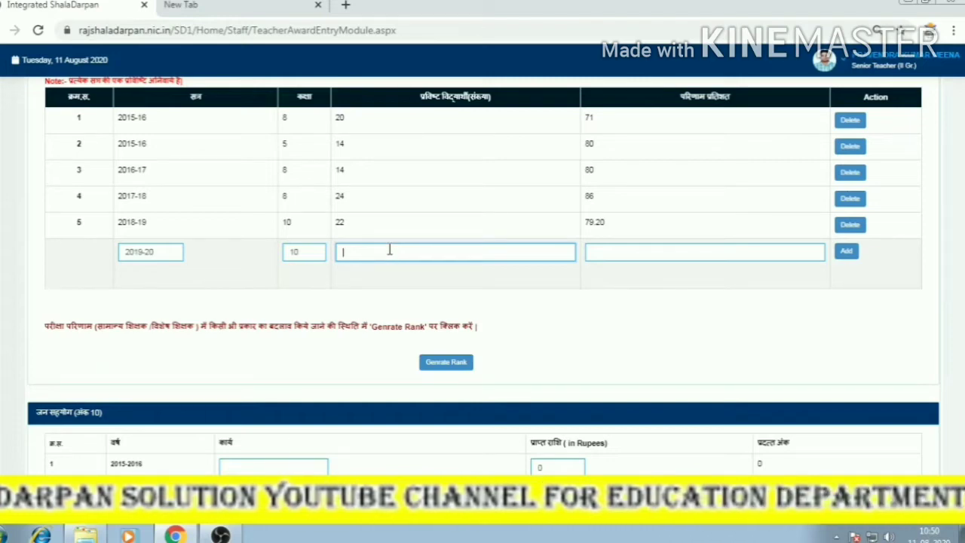
left_click(601, 252)
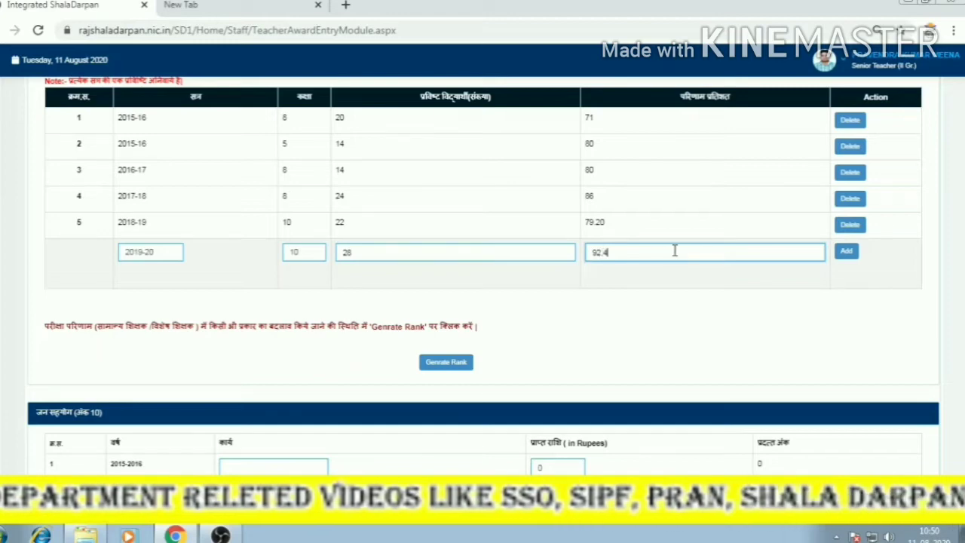
left_click(846, 252)
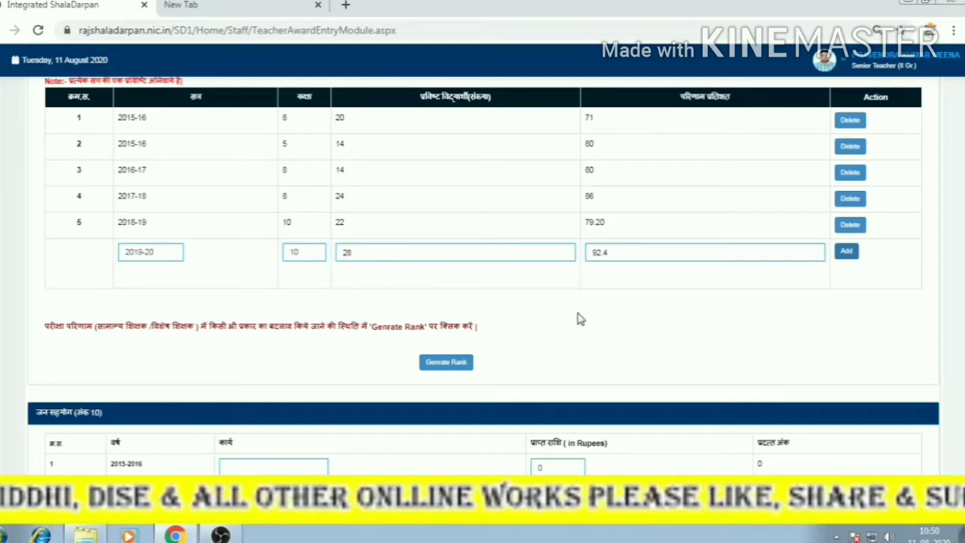
scroll(369, 302, "up", 10)
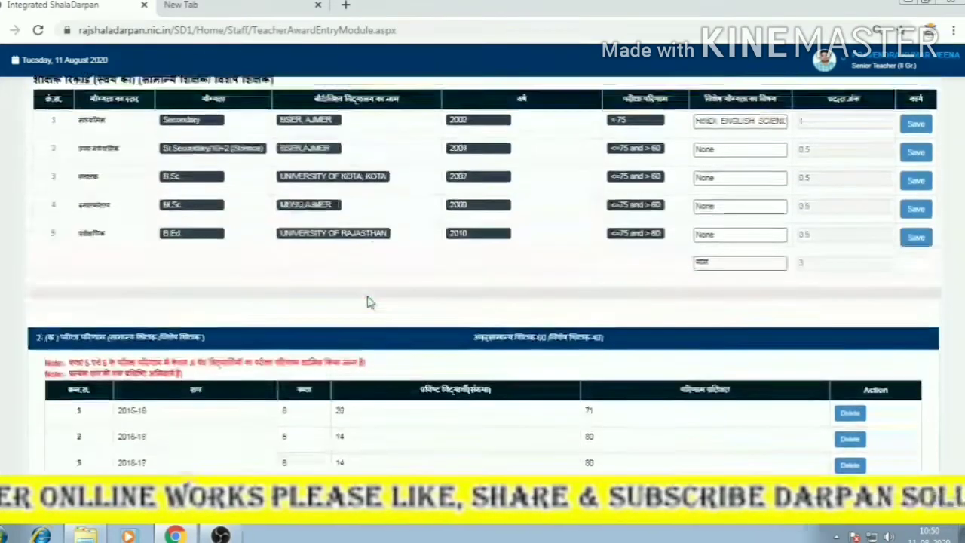
Change service-record row 1's classes taught from 5,8 to 8,10.
scroll(370, 302, "up", 5)
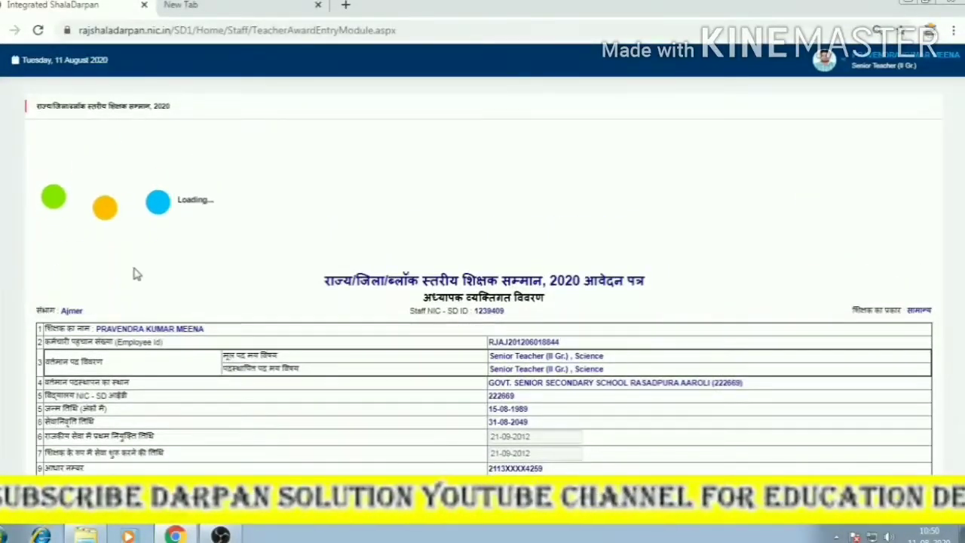
scroll(249, 304, "down", 2)
scroll(283, 306, "down", 3)
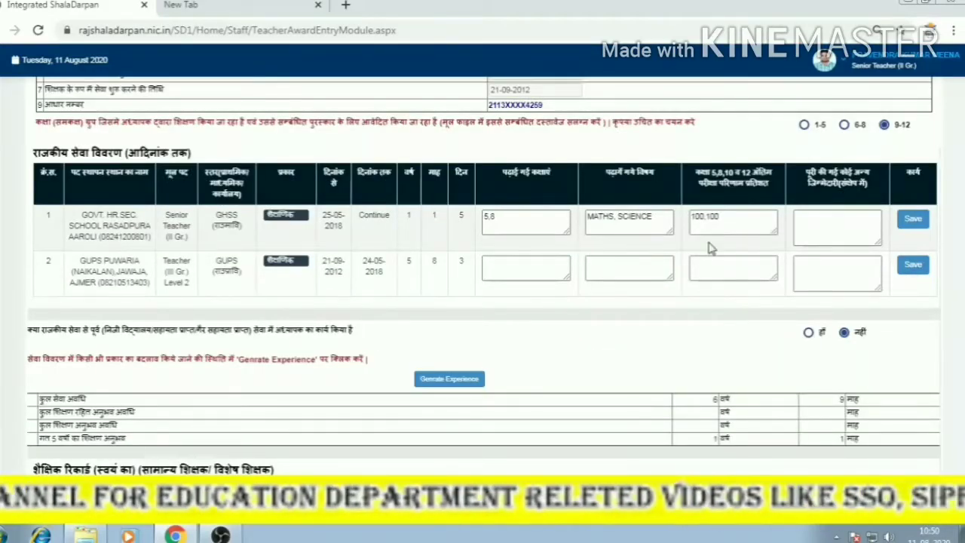
left_click(534, 269)
left_click(503, 219)
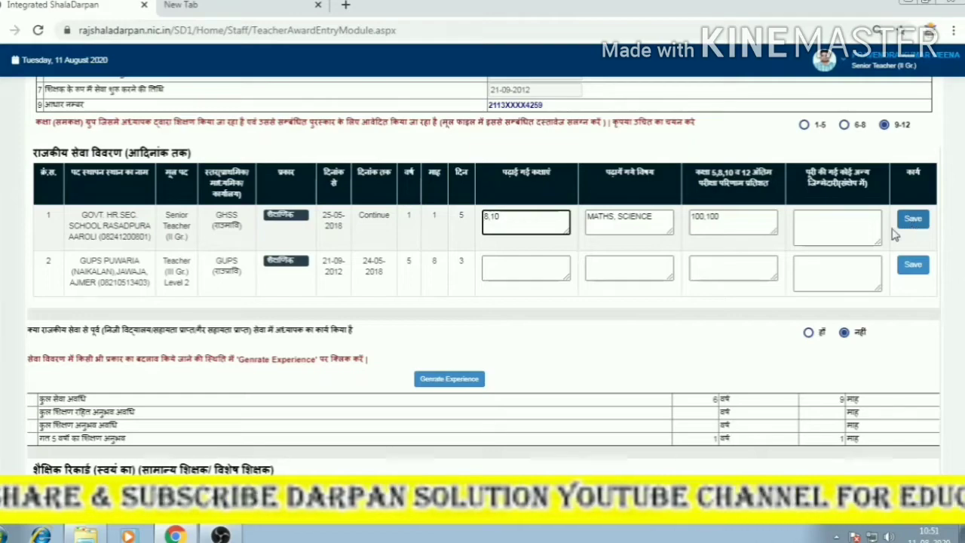
left_click(555, 264)
key("Tab")
key("Tab")
key("Tab")
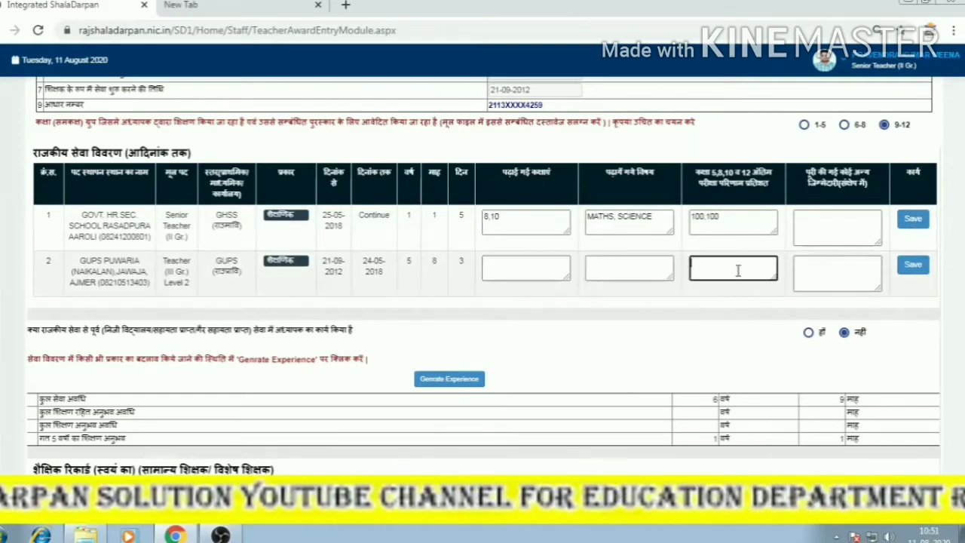
scroll(780, 283, "down", 5)
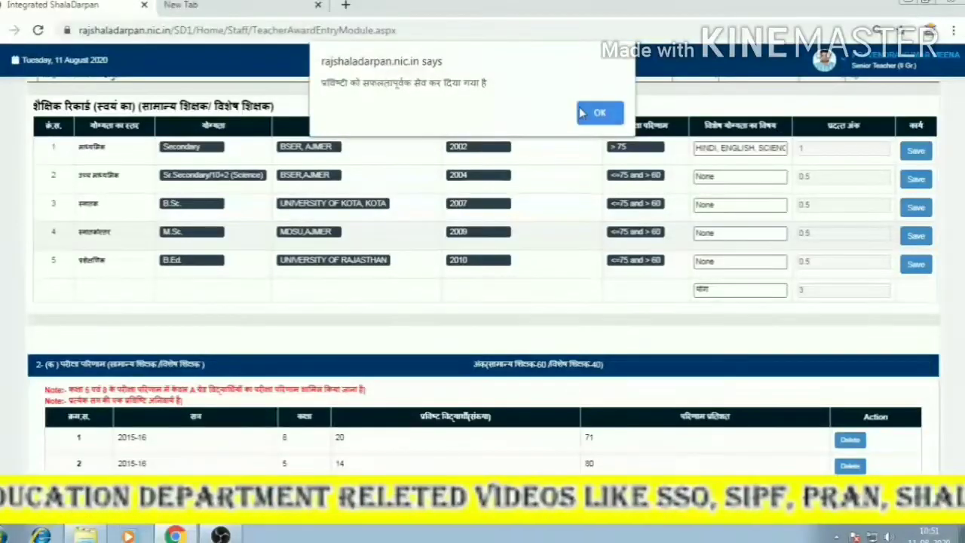
Dismiss the saved alert and scroll to the six-row results table and Genrate Rank button.
left_click(584, 112)
scroll(607, 192, "down", 3)
scroll(609, 220, "down", 2)
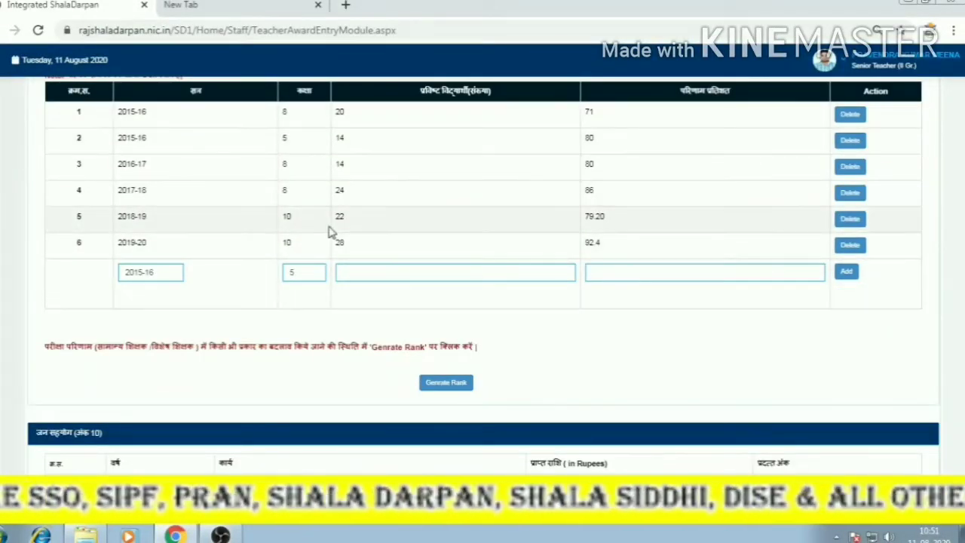
scroll(415, 271, "down", 2)
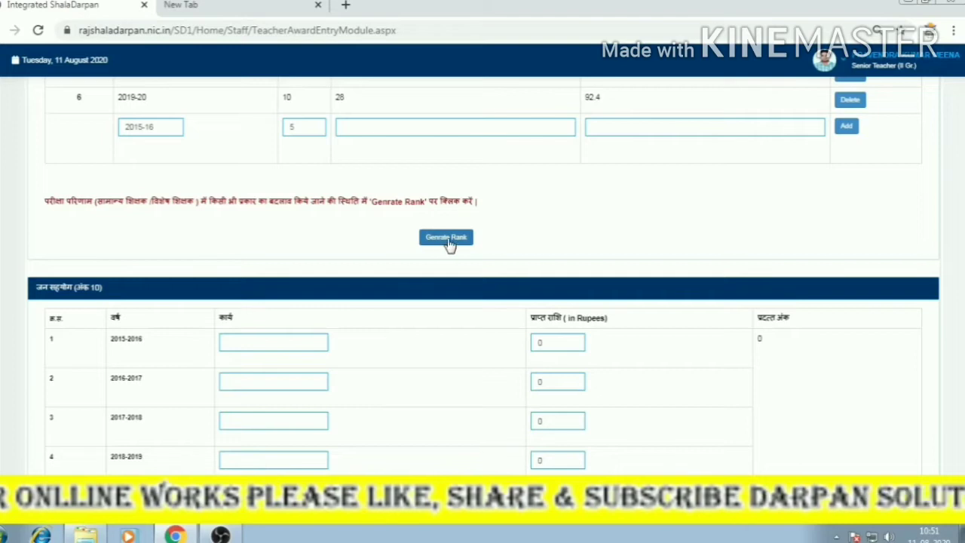
left_click_drag(263, 202, 371, 196)
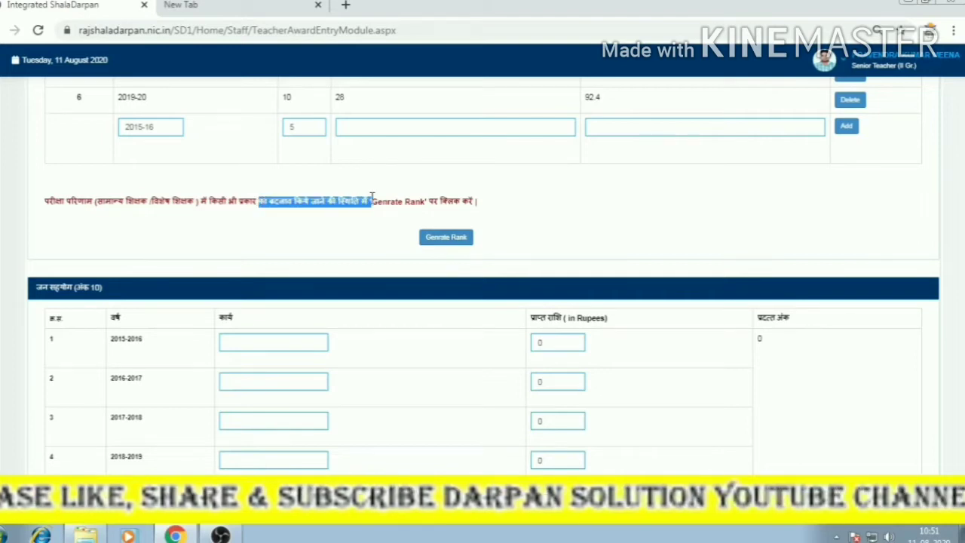
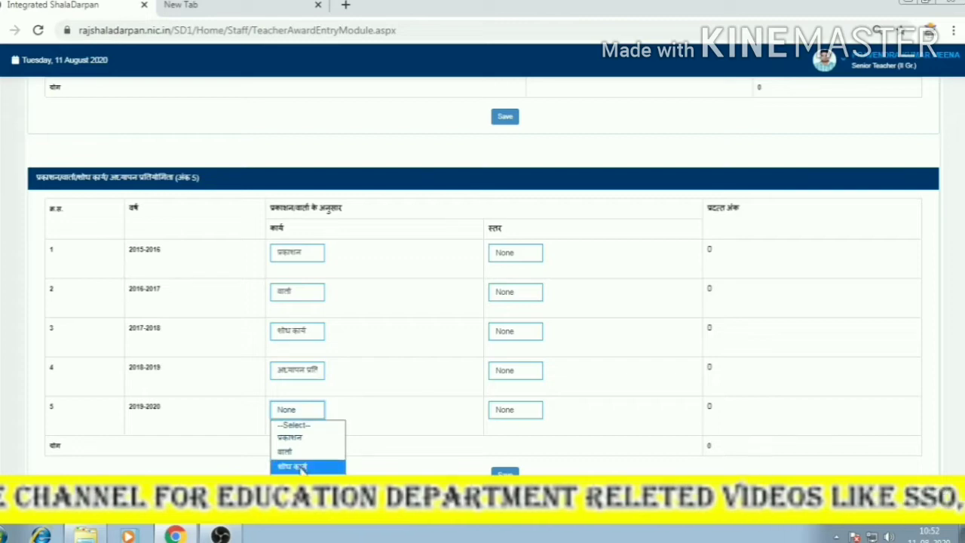
Set the 2019-2020 work type to शोध कार्य, and levels to संस्था, राज्य and स्थानीय for 2015-2018.
left_click(298, 465)
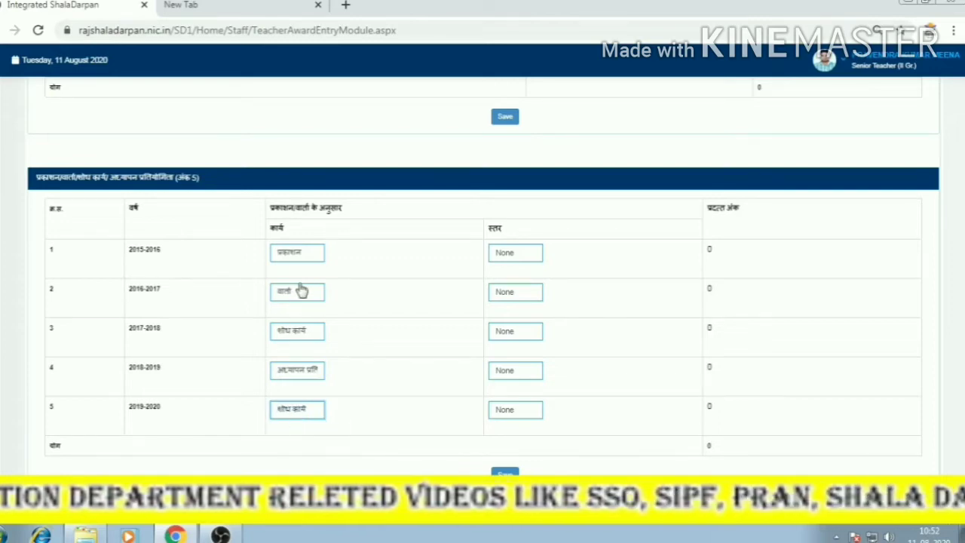
left_click(515, 256)
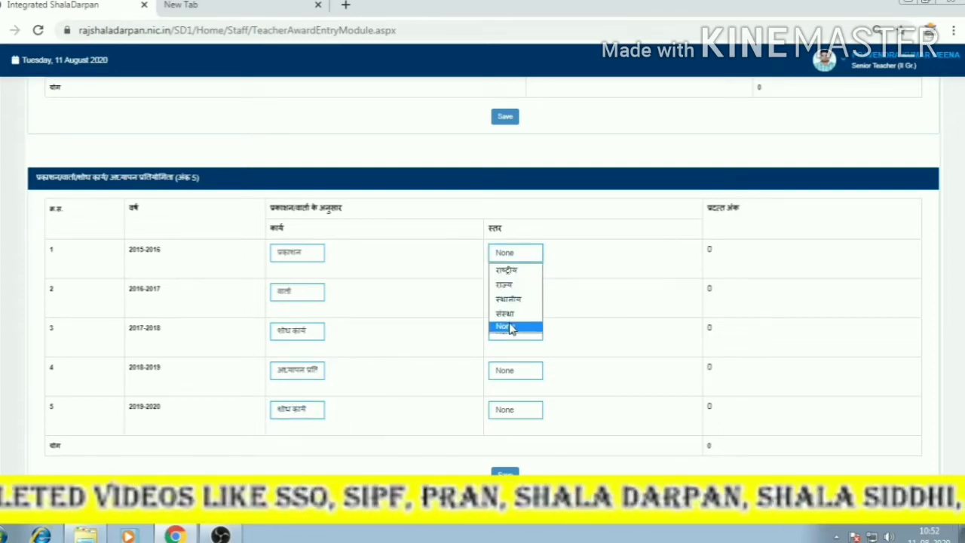
left_click(507, 312)
left_click(512, 291)
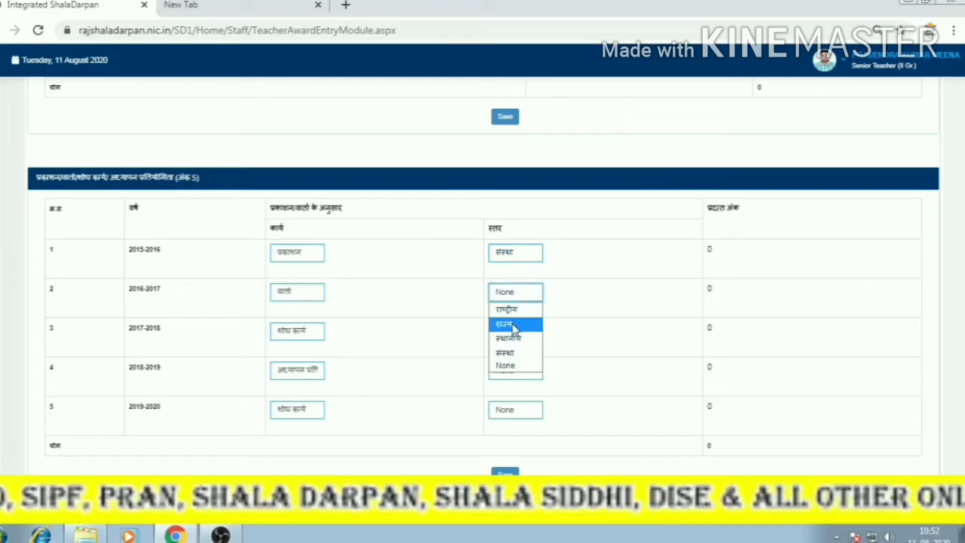
left_click(514, 324)
left_click(513, 337)
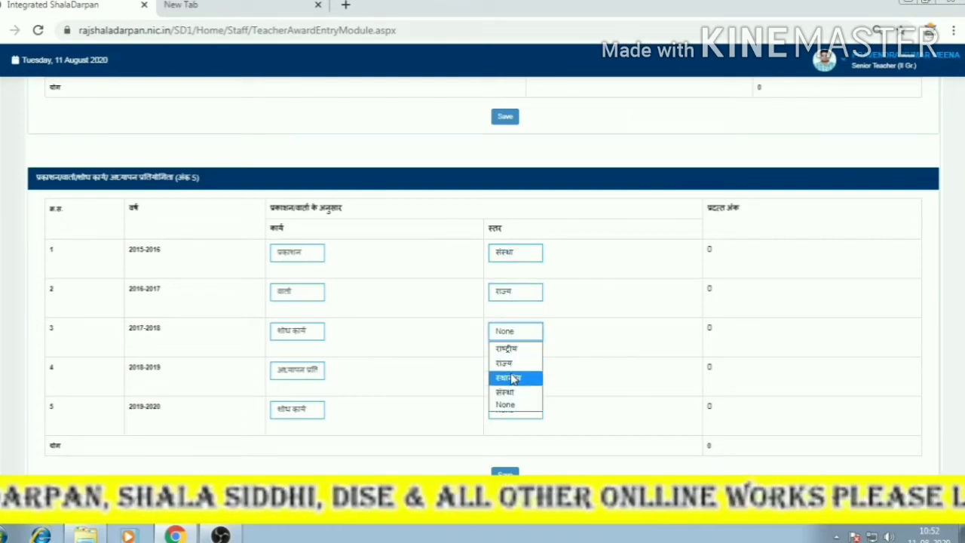
left_click(508, 374)
Set the 2018-2019 and 2019-2020 levels to स्थानीय, after trying राष्ट्रीय and राज्य for 2019-2020.
left_click(507, 373)
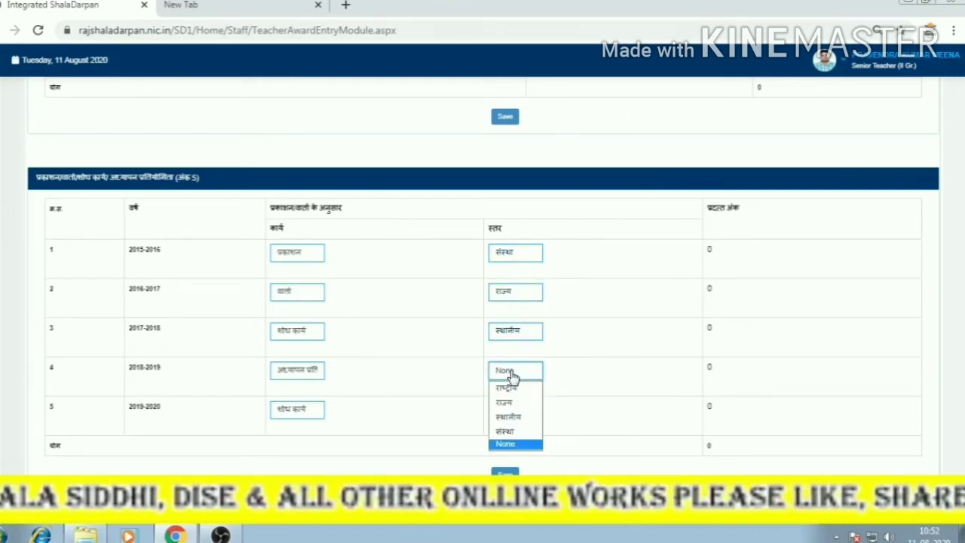
left_click(513, 417)
left_click(513, 409)
left_click(507, 427)
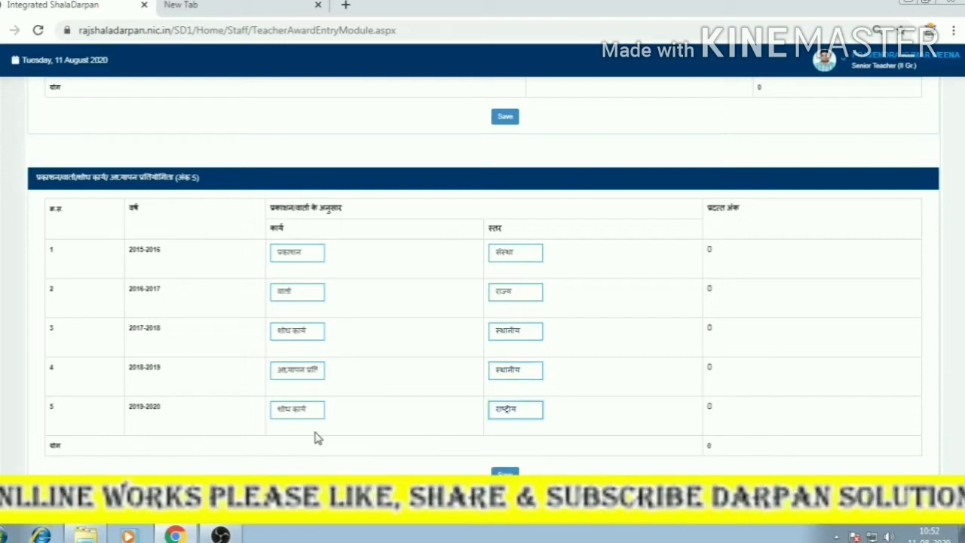
left_click(515, 409)
left_click(505, 442)
left_click(512, 415)
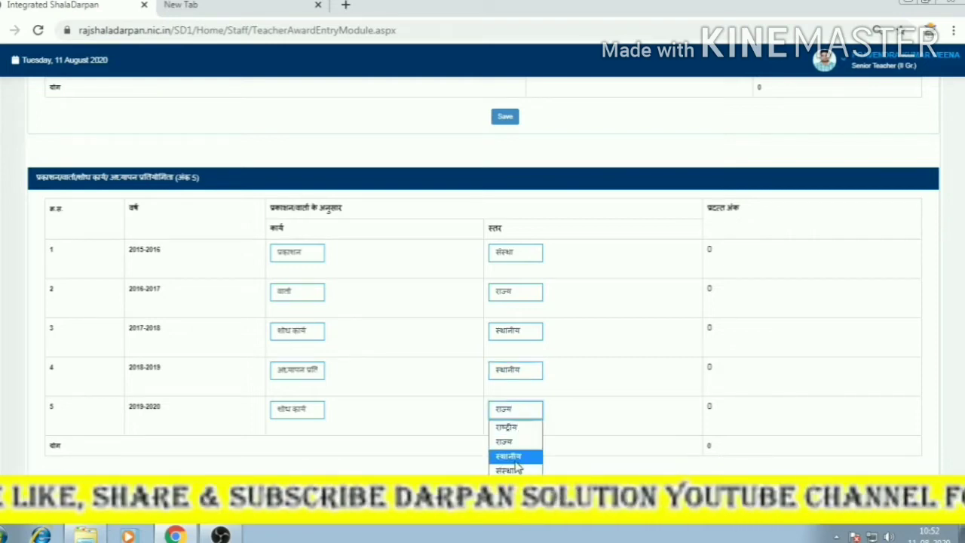
left_click(514, 457)
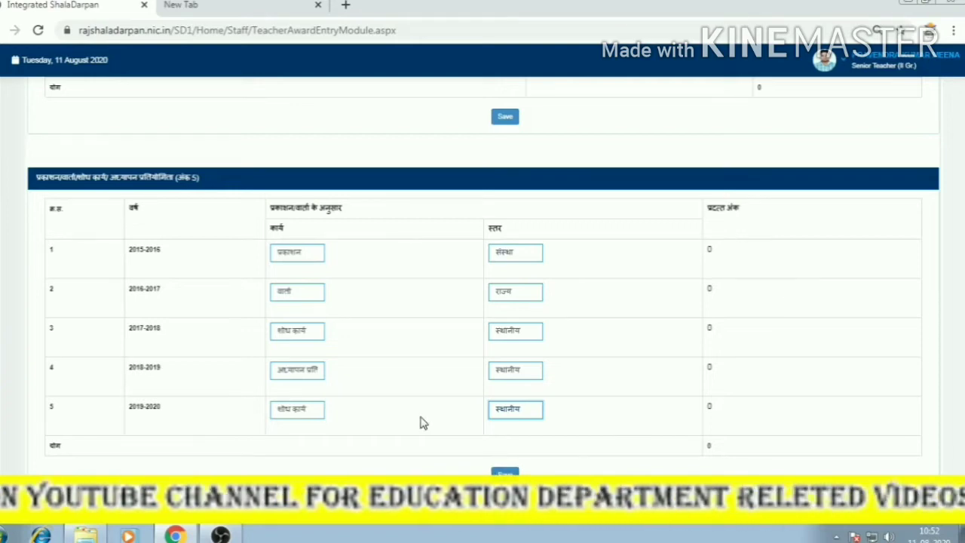
scroll(422, 422, "down", 4)
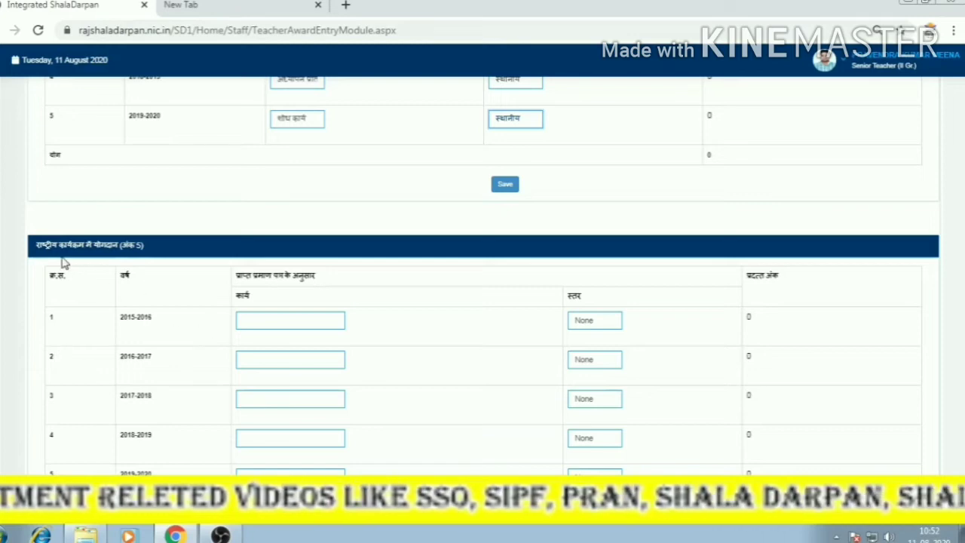
Select the 2015-2016 national-programme work box and leave its level at None.
scroll(407, 339, "down", 2)
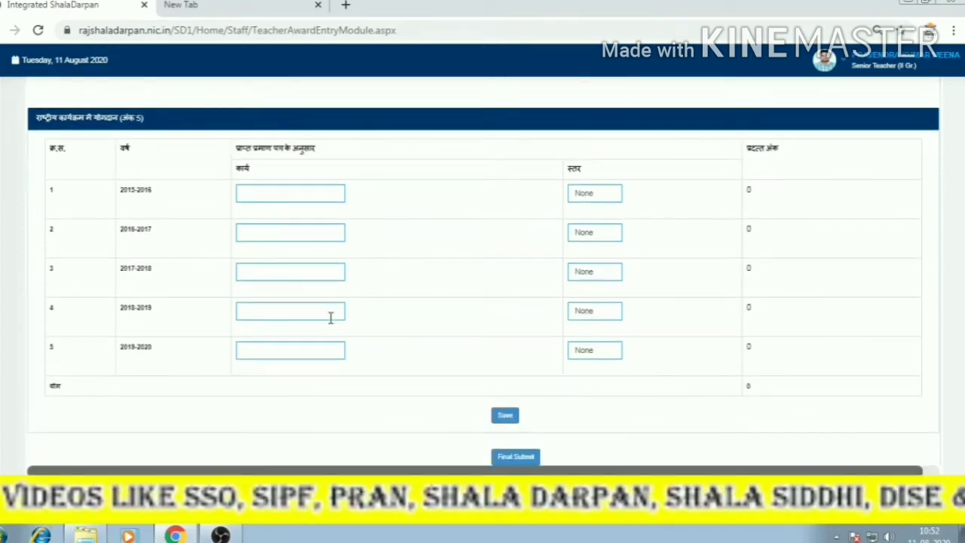
left_click(288, 193)
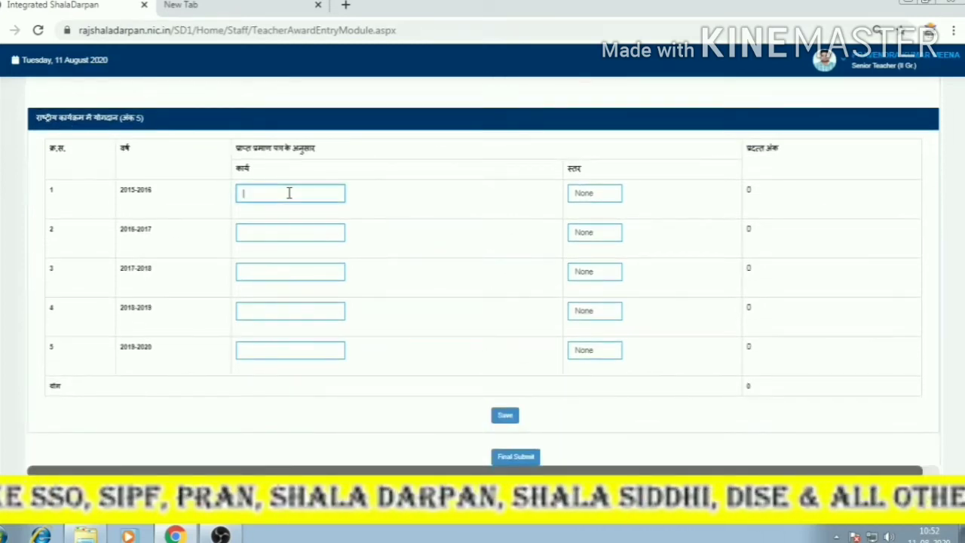
left_click(605, 200)
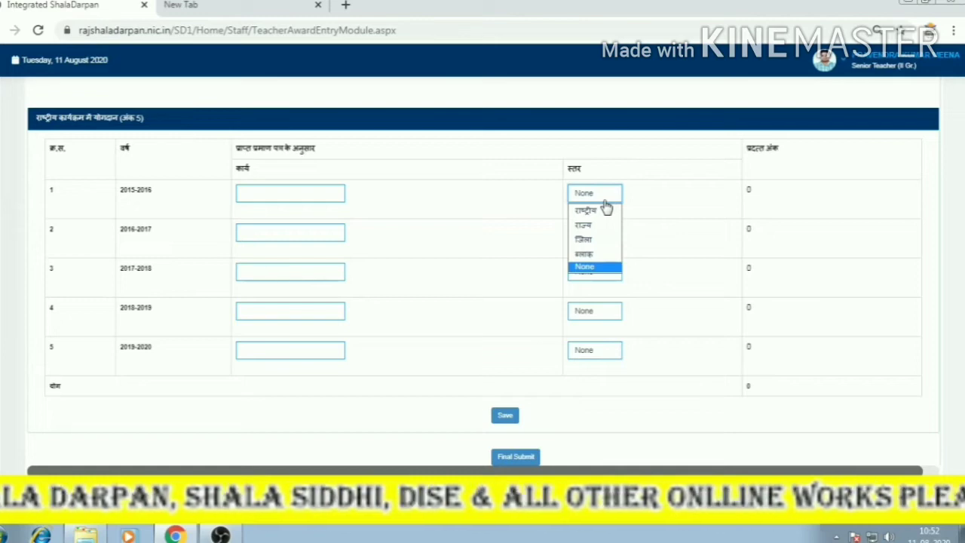
left_click(431, 278)
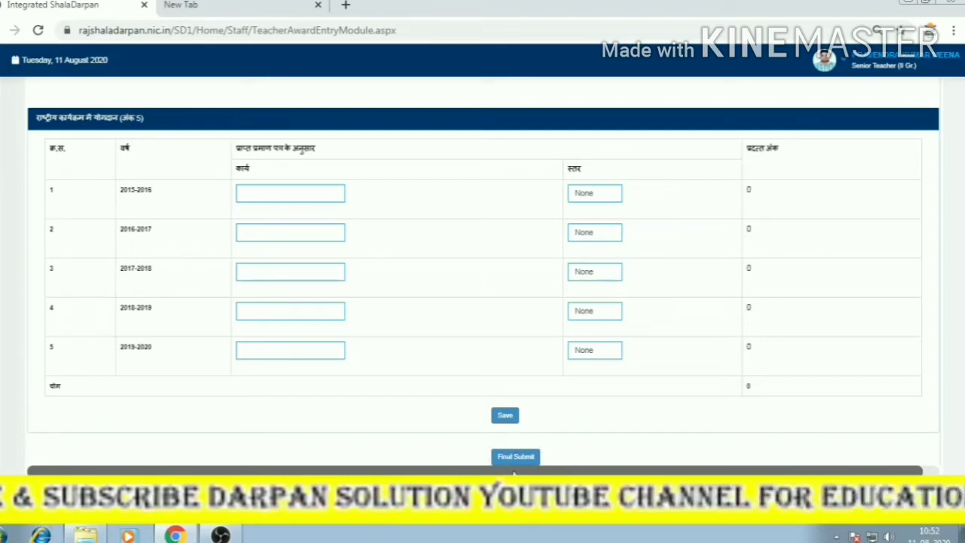
Review the contribution sections further down the award form.
scroll(513, 467, "down", 4)
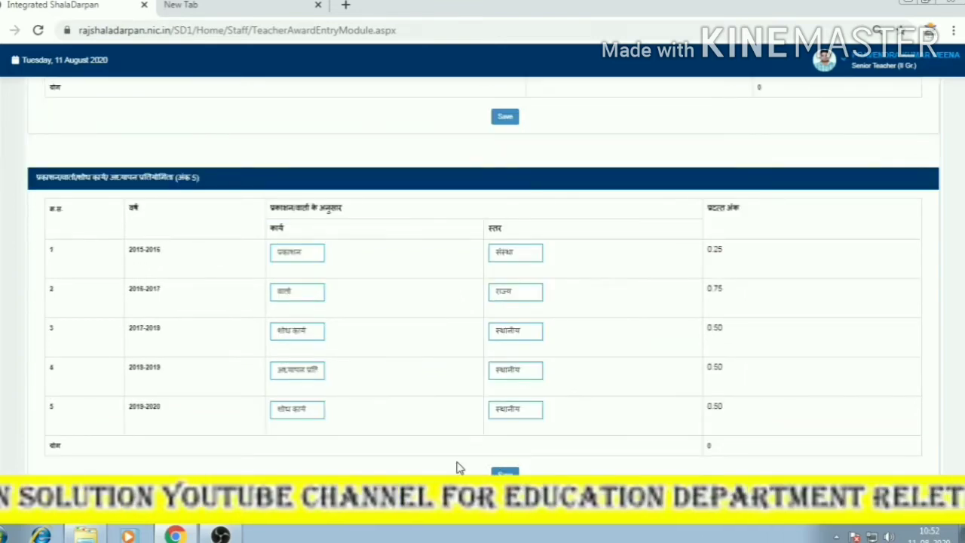
scroll(457, 459, "down", 5)
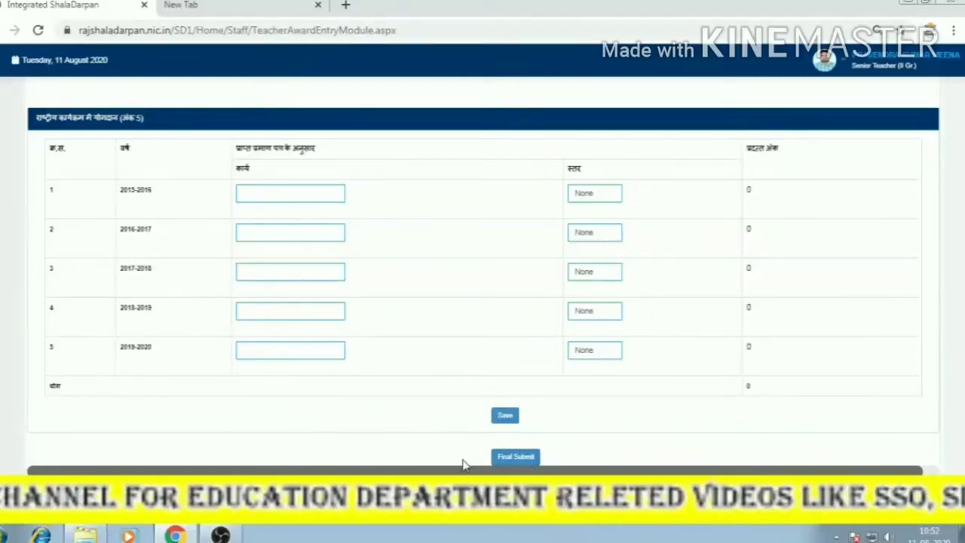
left_click_drag(522, 472, 598, 473)
scroll(353, 402, "up", 15)
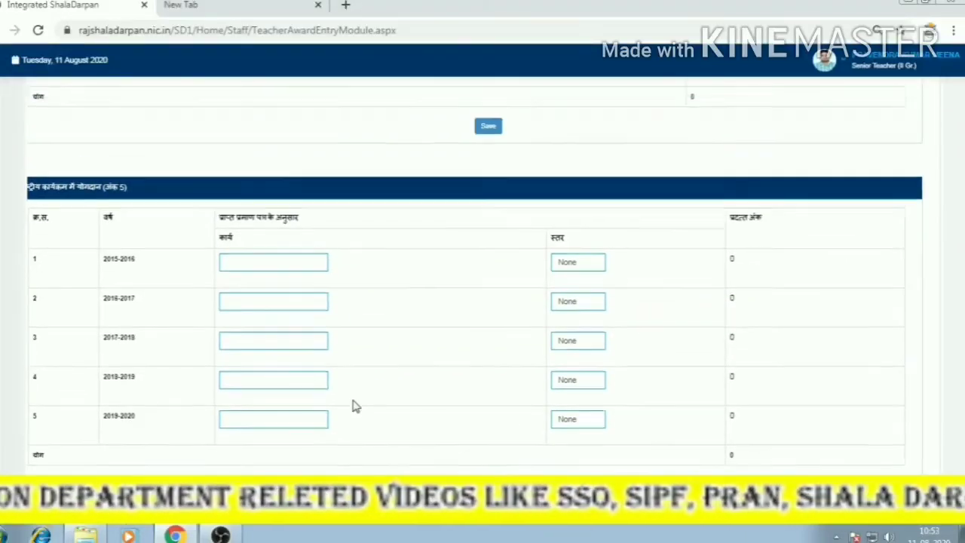
scroll(362, 405, "up", 15)
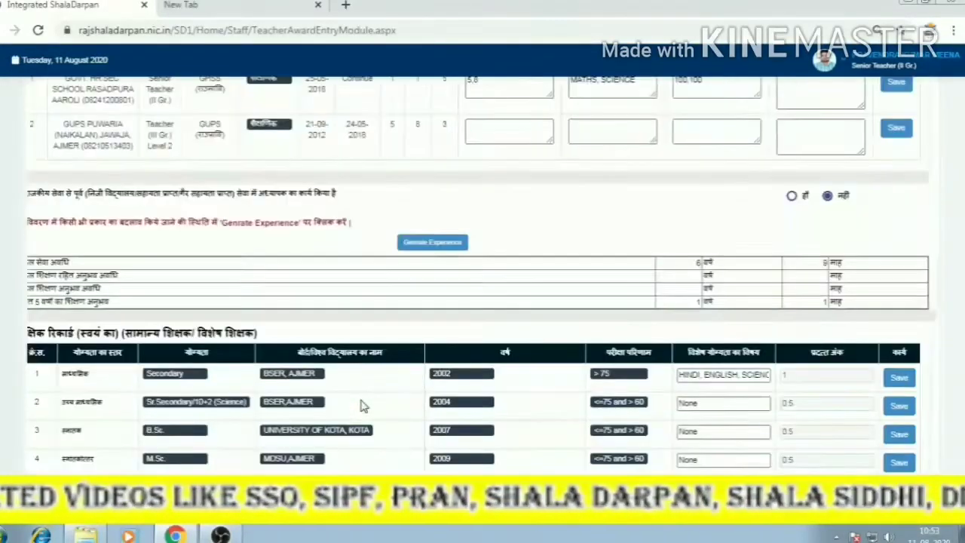
scroll(364, 400, "down", 20)
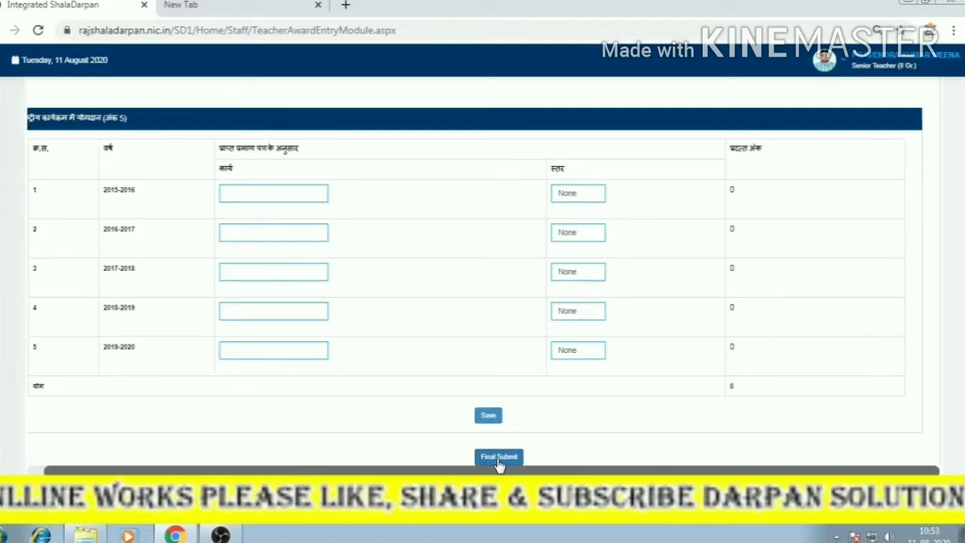
scroll(492, 400, "up", 6)
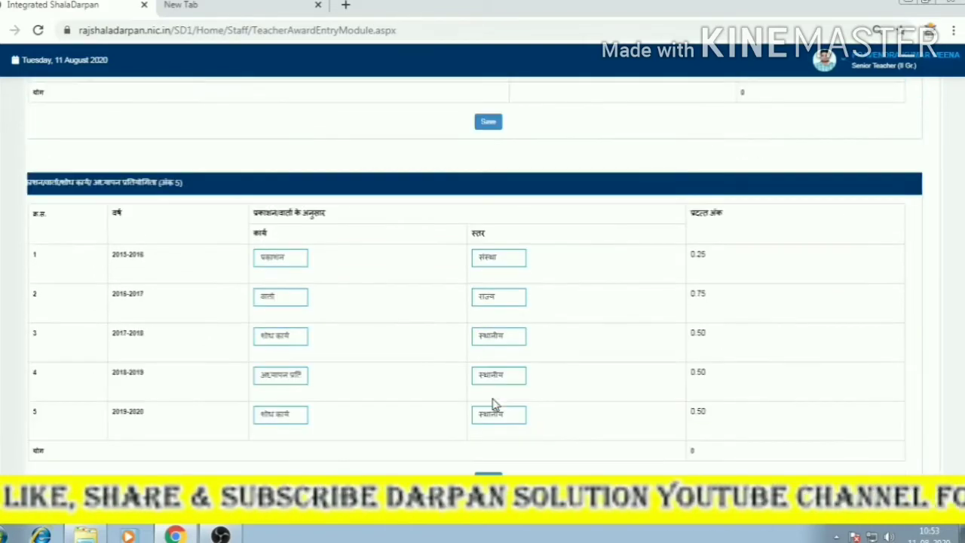
scroll(493, 400, "down", 6)
Expand the home section of the site navigation, hide the panel, and return upward.
mouse_move(4, 232)
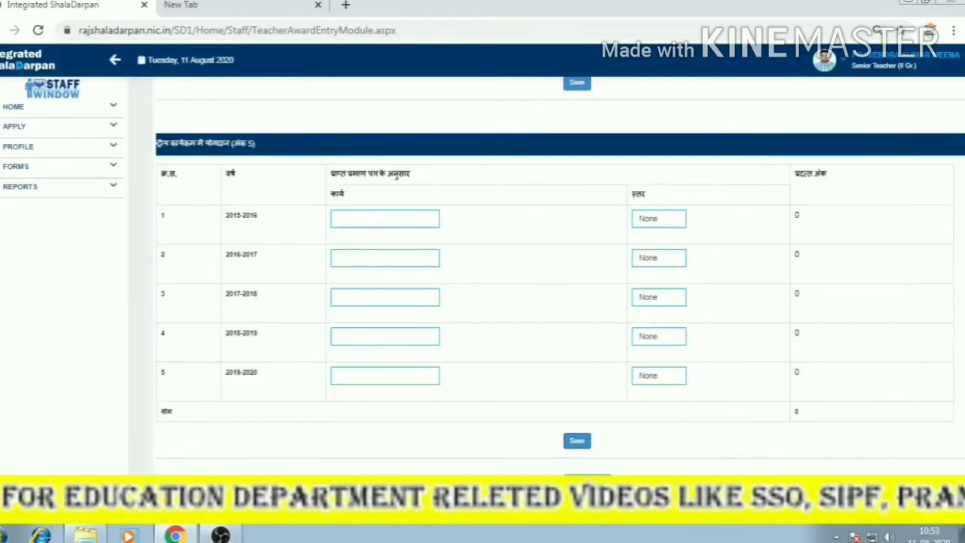
left_click(22, 109)
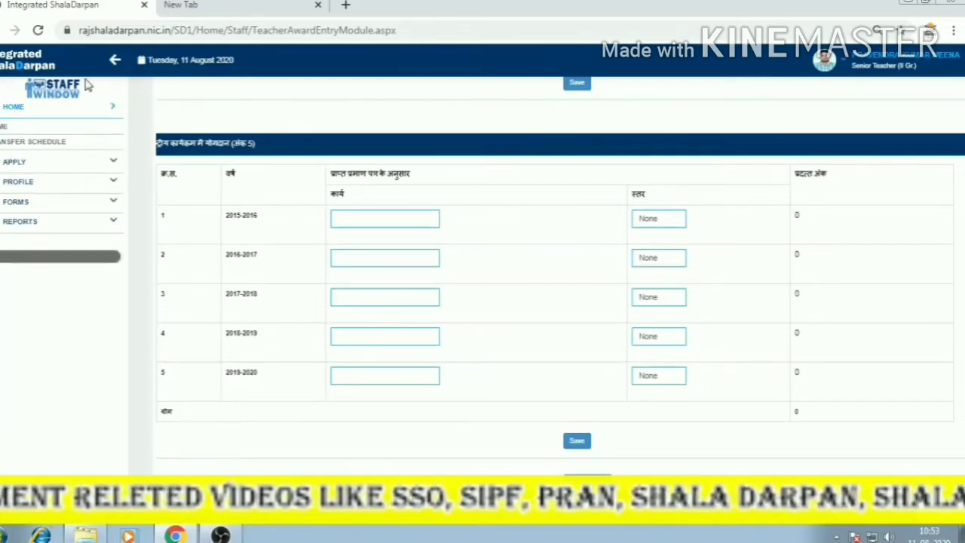
left_click(114, 59)
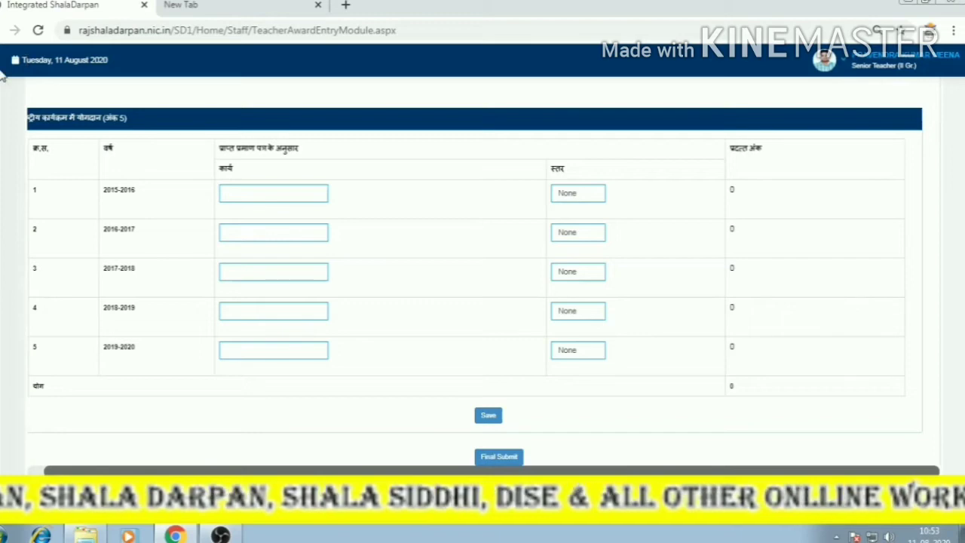
scroll(535, 331, "up", 20)
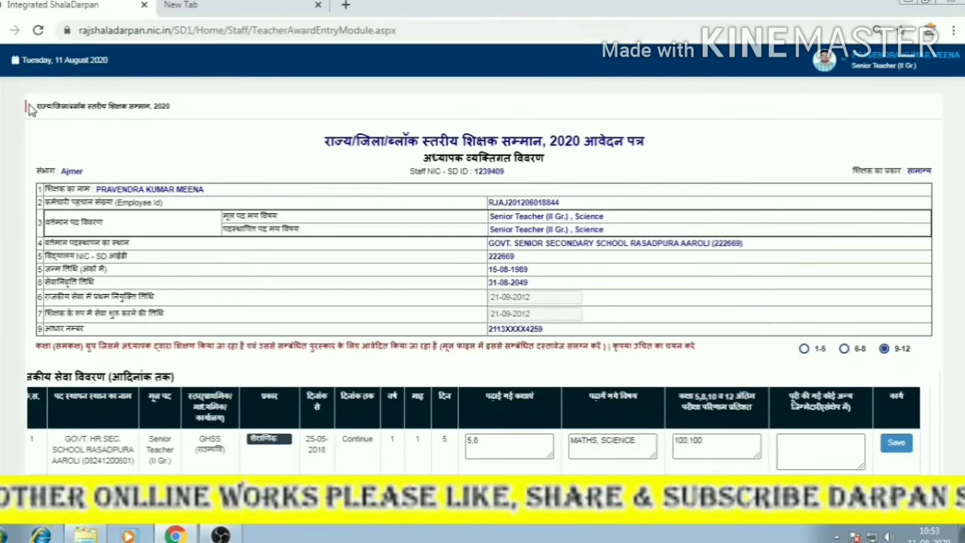
Open the Shikshak Samman 2020 application in view mode, cancelling the update prompt.
left_click(0, 30)
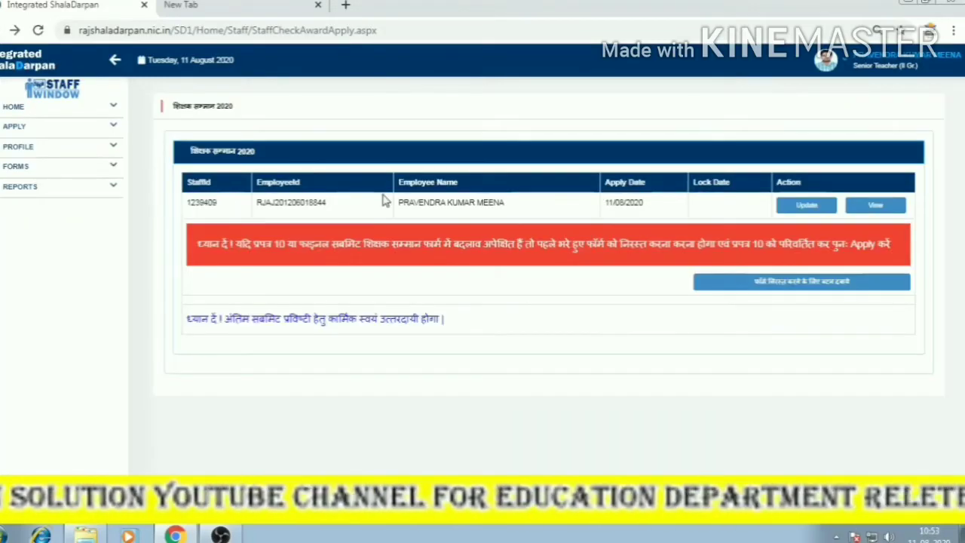
left_click(807, 207)
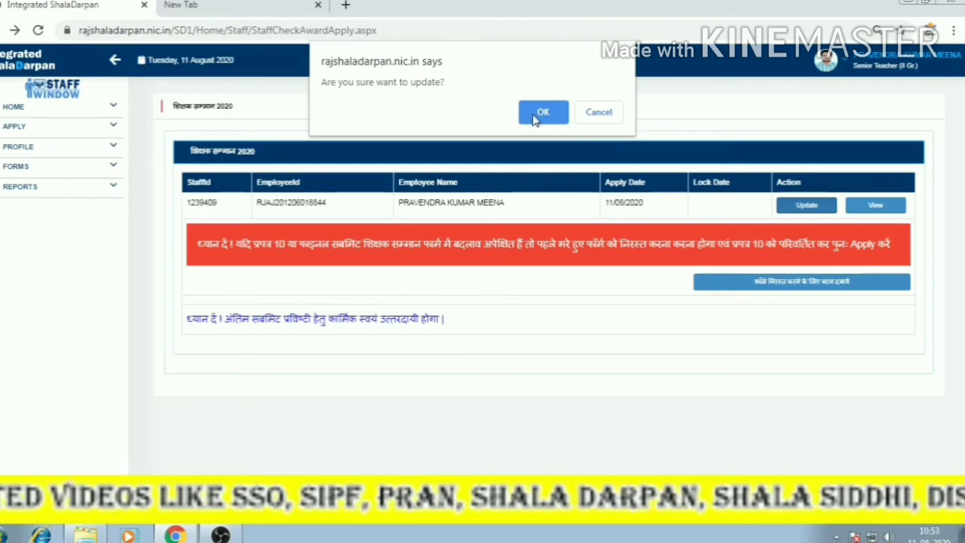
left_click(612, 114)
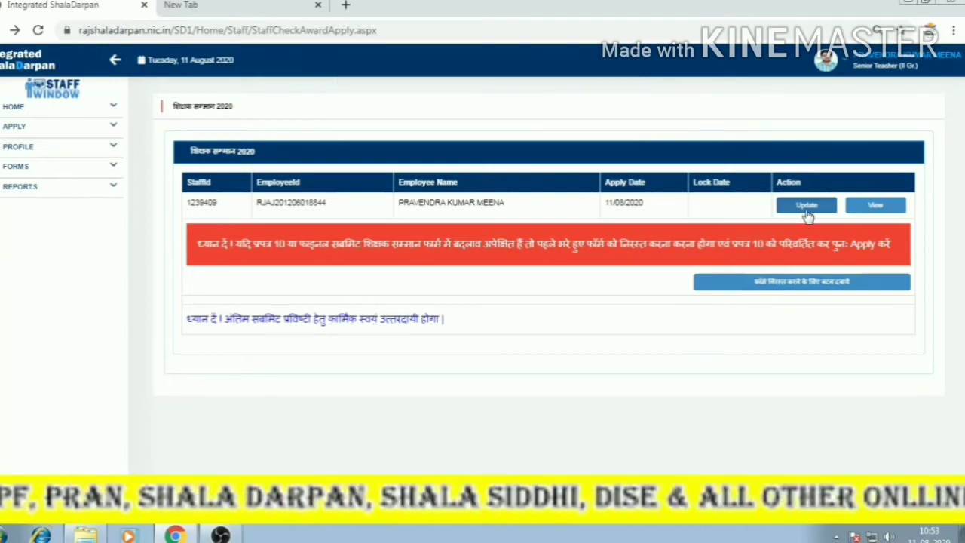
left_click(874, 206)
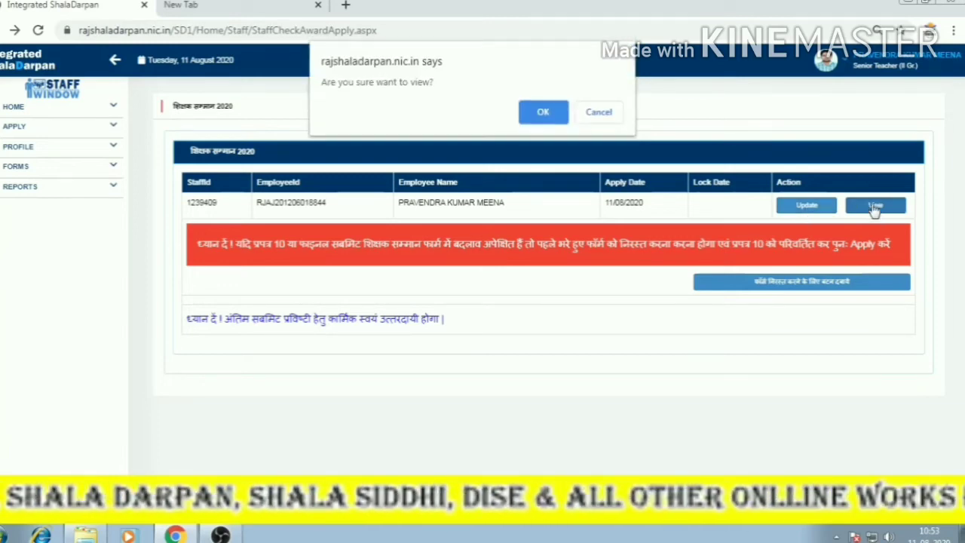
left_click(543, 112)
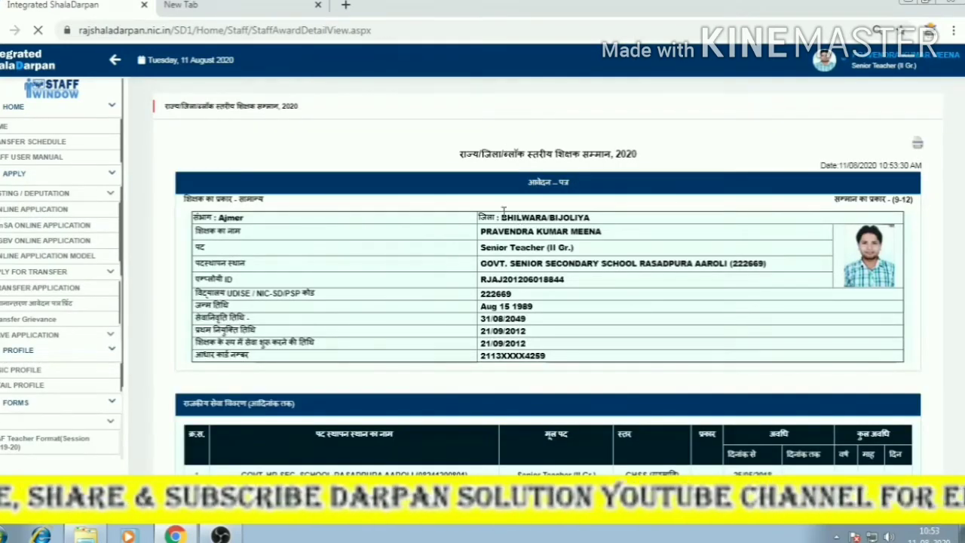
Review every section of the Shikshak Samman 2020 application, then print it from the printer icon.
scroll(470, 301, "down", 1)
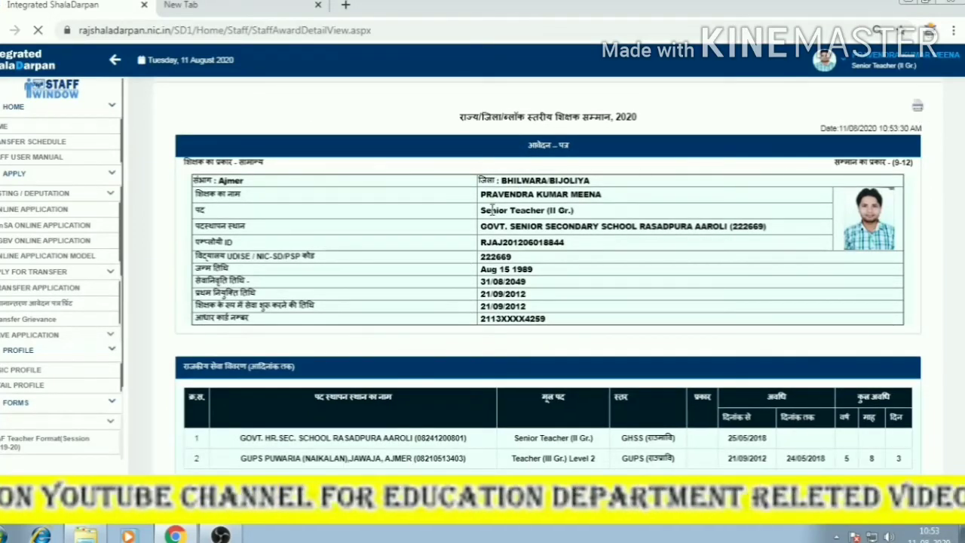
scroll(492, 209, "down", 3)
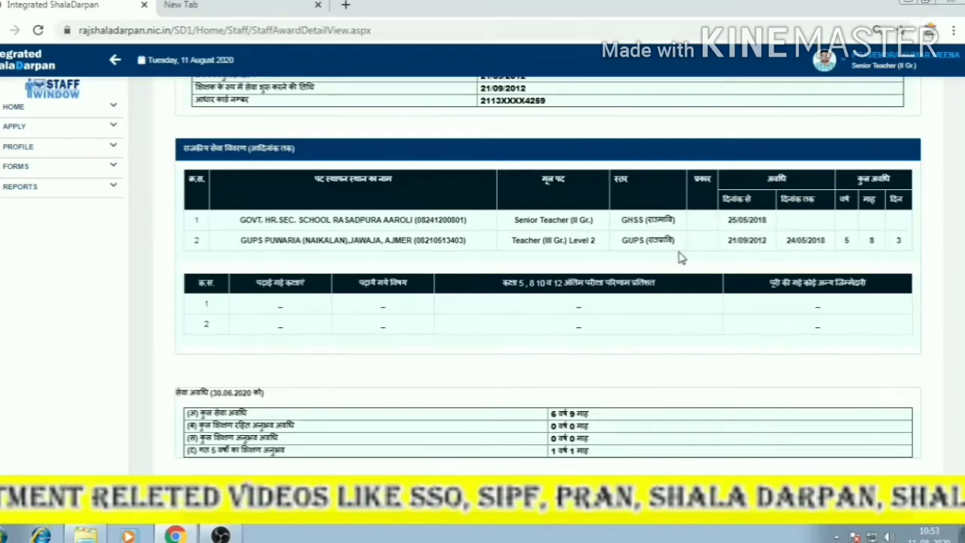
scroll(581, 267, "down", 3)
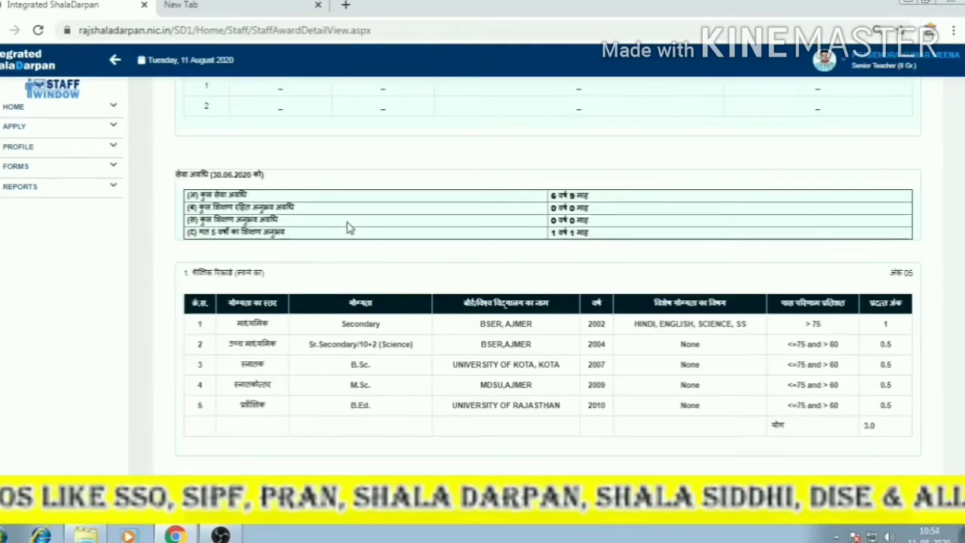
scroll(554, 233, "down", 2)
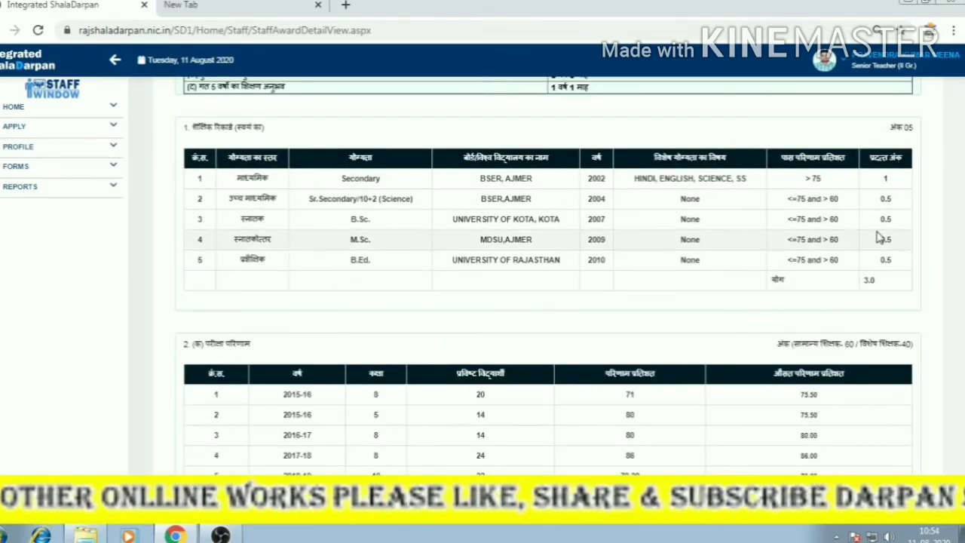
scroll(808, 302, "down", 3)
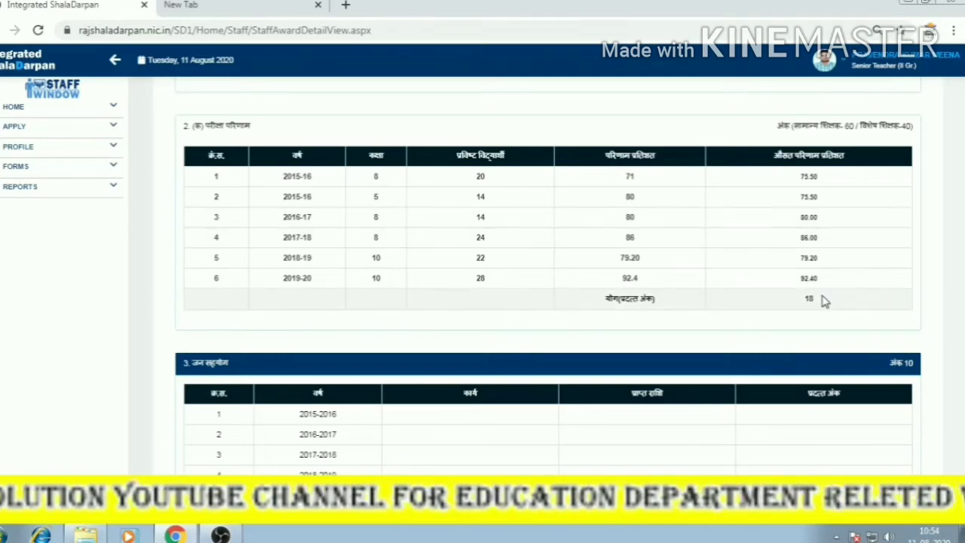
scroll(820, 297, "down", 2)
scroll(514, 293, "down", 2)
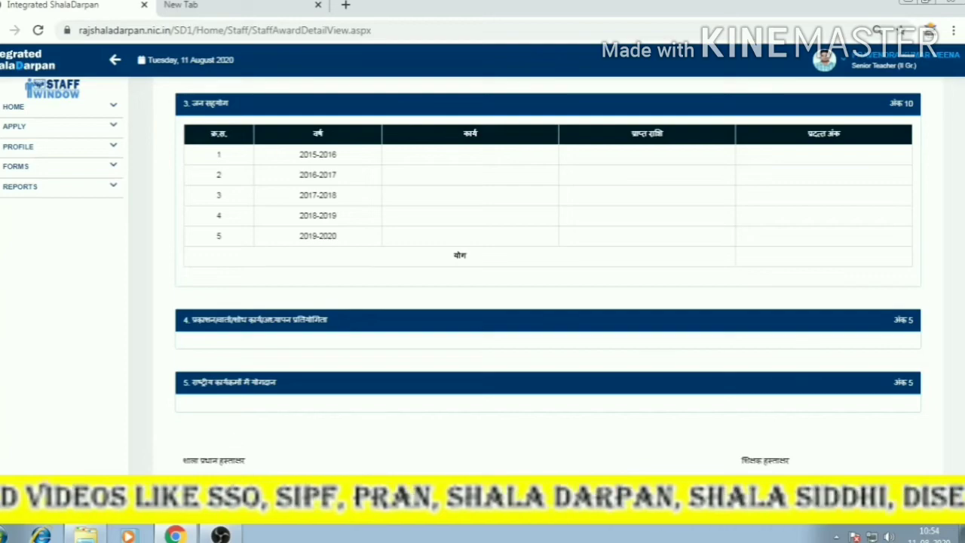
scroll(812, 336, "up", 15)
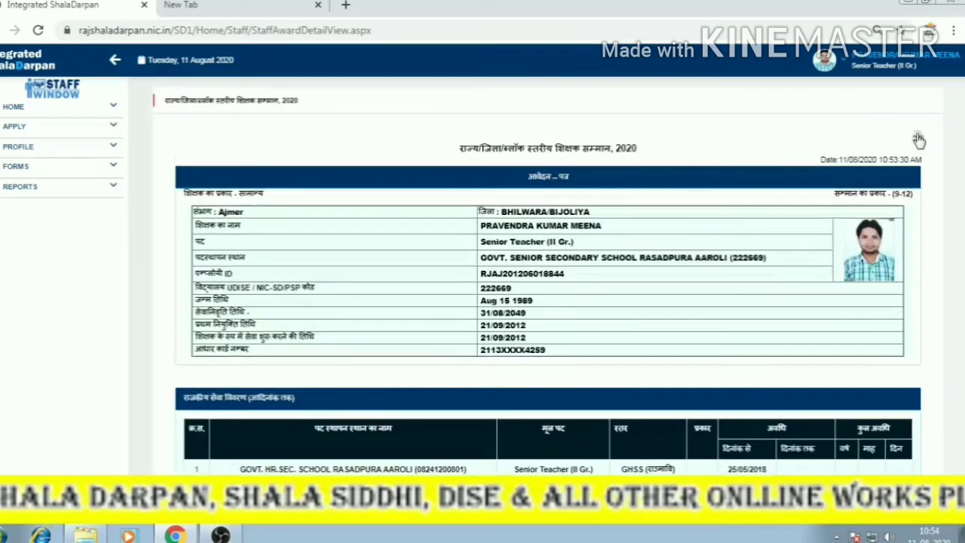
left_click(916, 139)
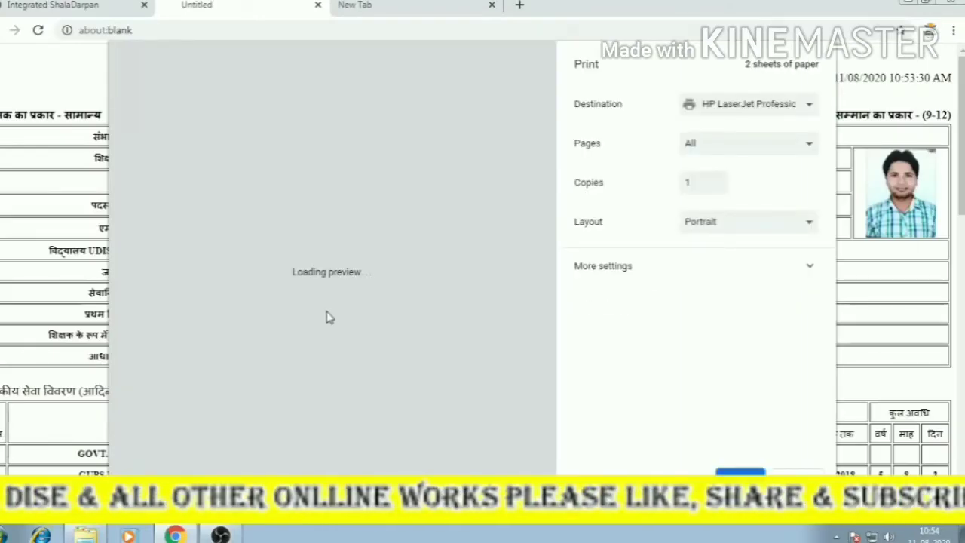
Set the print scale to 100 under More settings, then cancel the print preview.
scroll(339, 249, "down", 3)
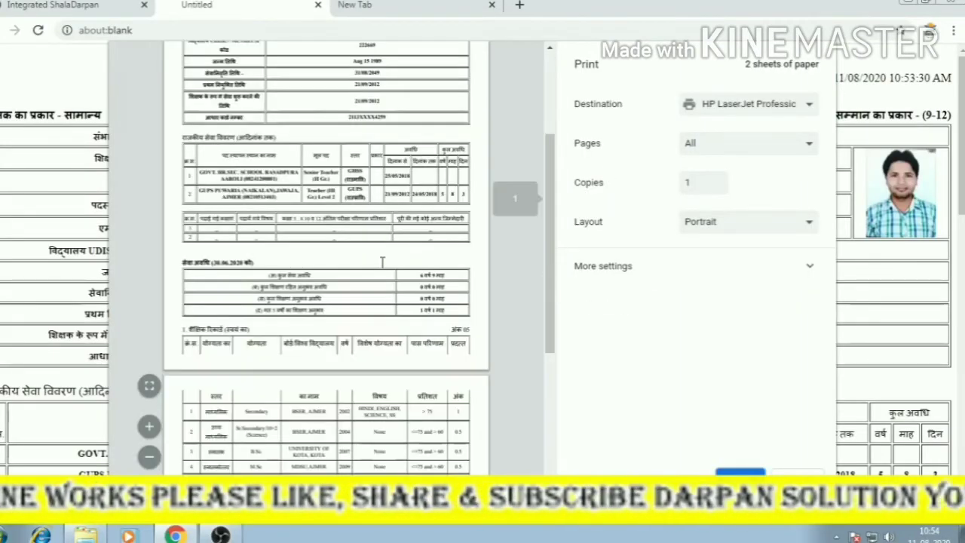
scroll(383, 261, "down", 4)
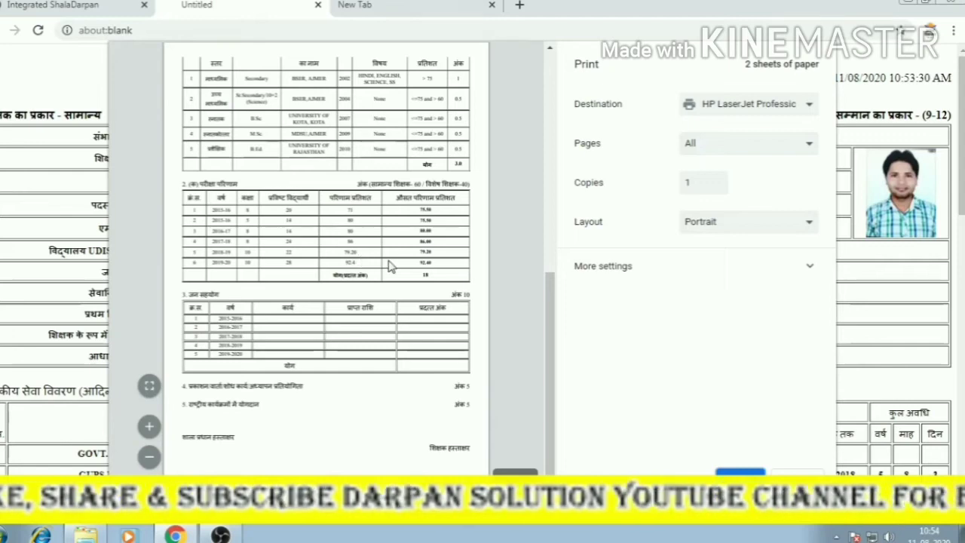
left_click(758, 275)
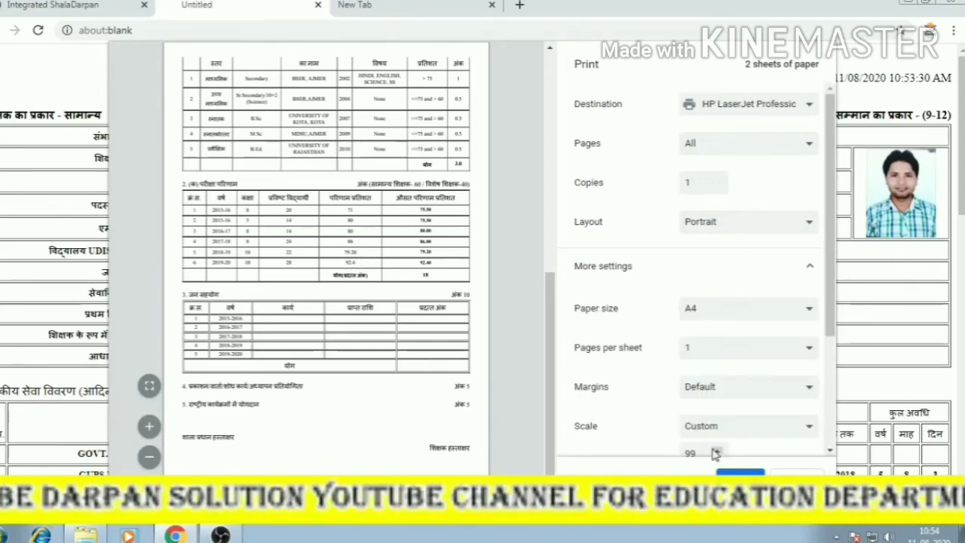
scroll(716, 445, "down", 2)
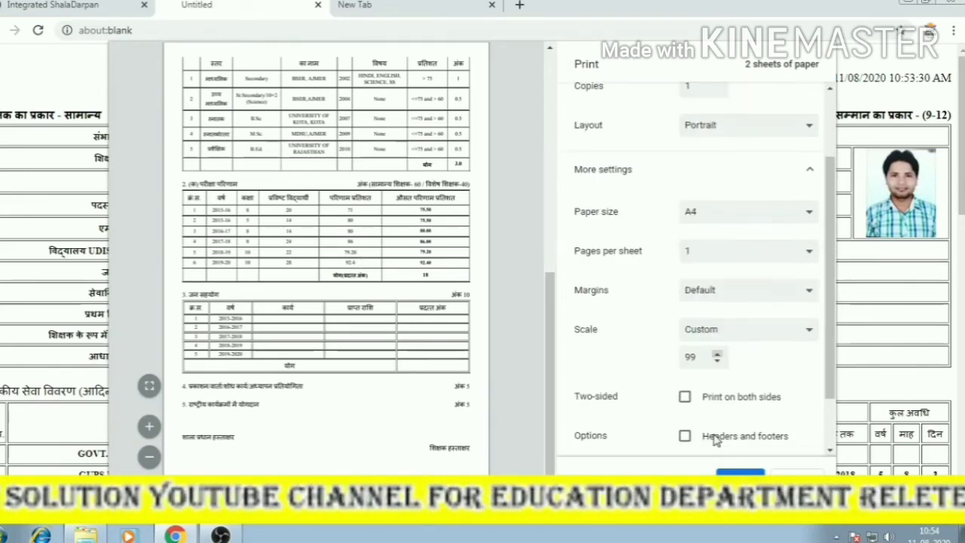
scroll(716, 440, "down", 1)
left_click(717, 305)
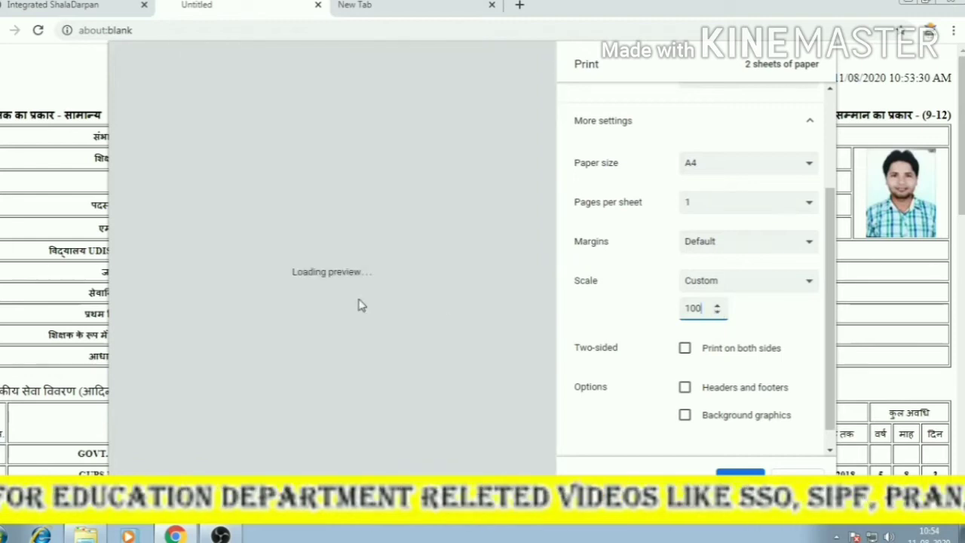
scroll(344, 276, "up", 5)
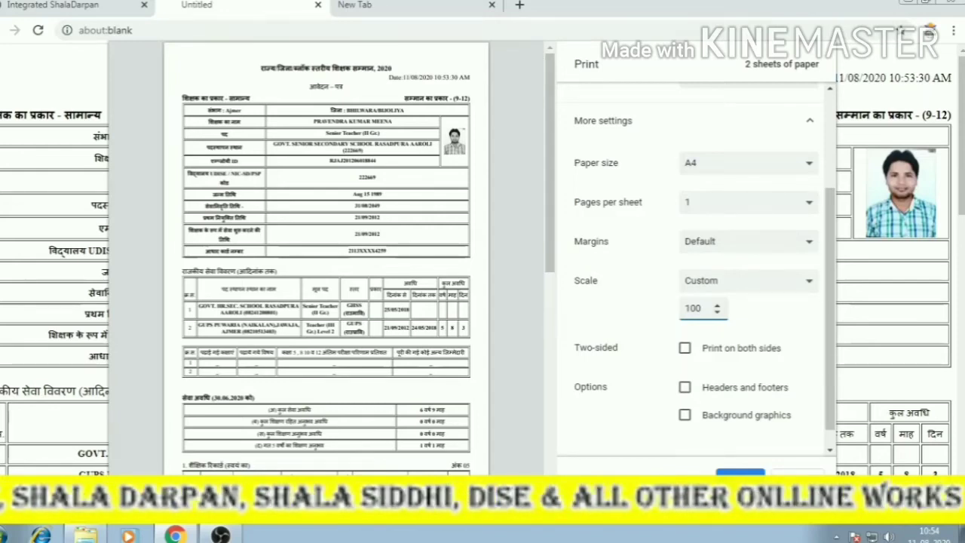
left_click(797, 480)
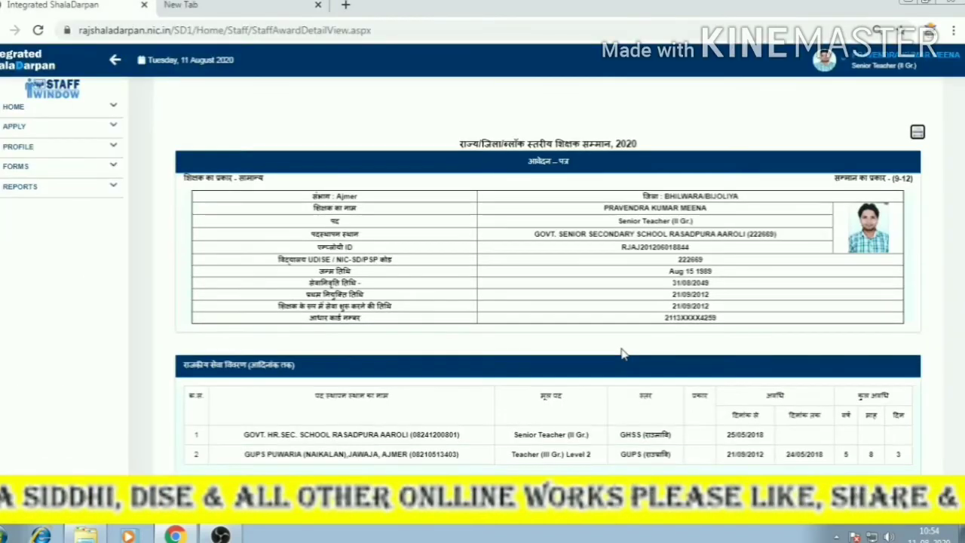
Go back to the StaffCheckAwardApply status page listing the 11/08/2020 application.
scroll(485, 383, "down", 9)
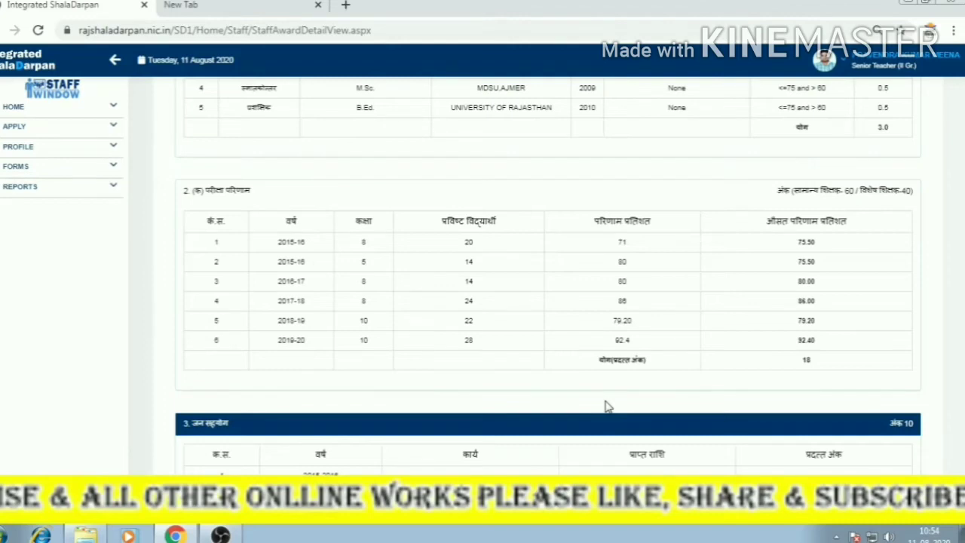
scroll(607, 406, "up", 10)
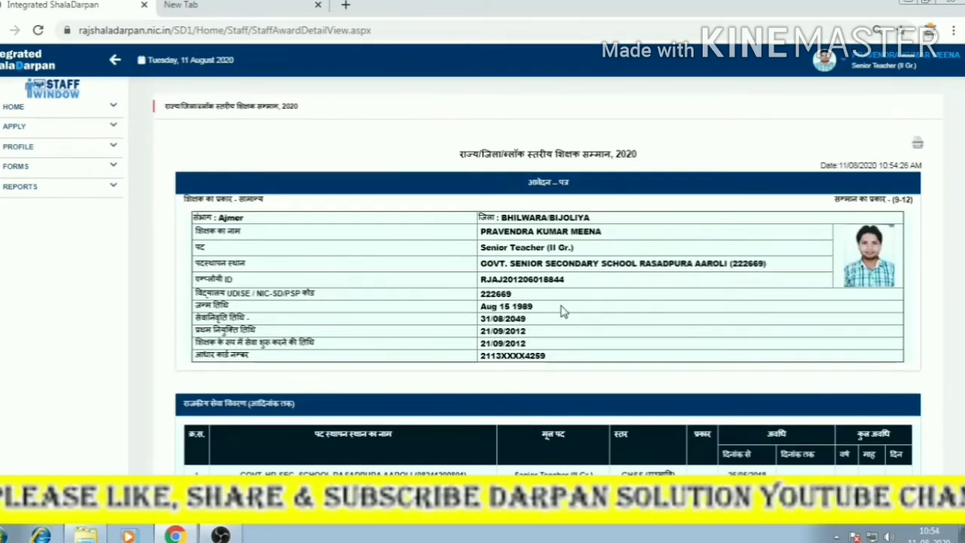
left_click(0, 30)
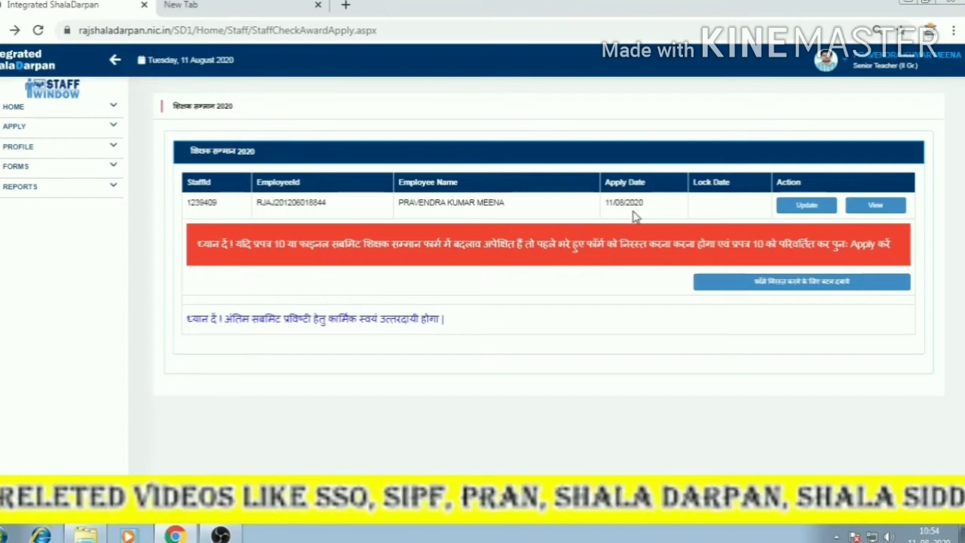
Delete all data of the submitted Shikshak Samman 2020 application, confirming the prompt.
left_click(761, 285)
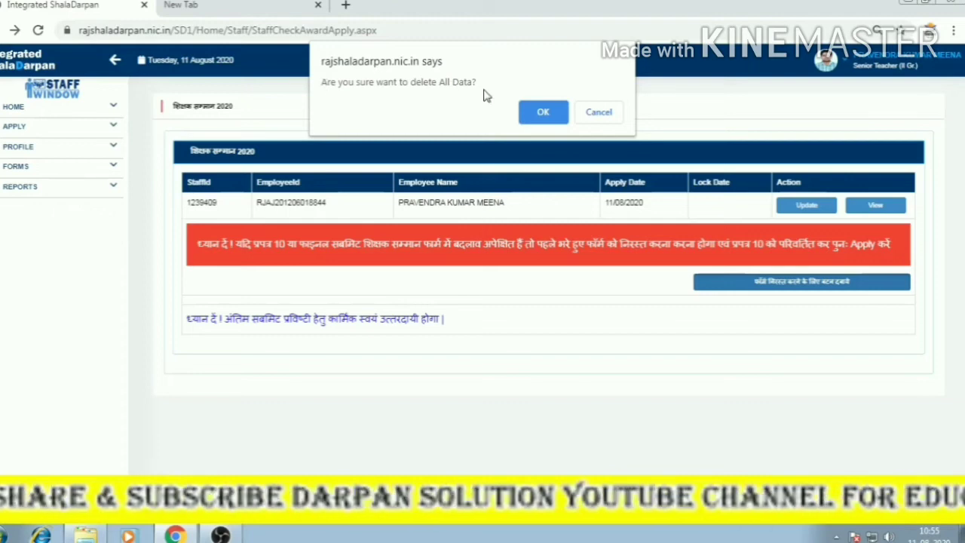
left_click(542, 112)
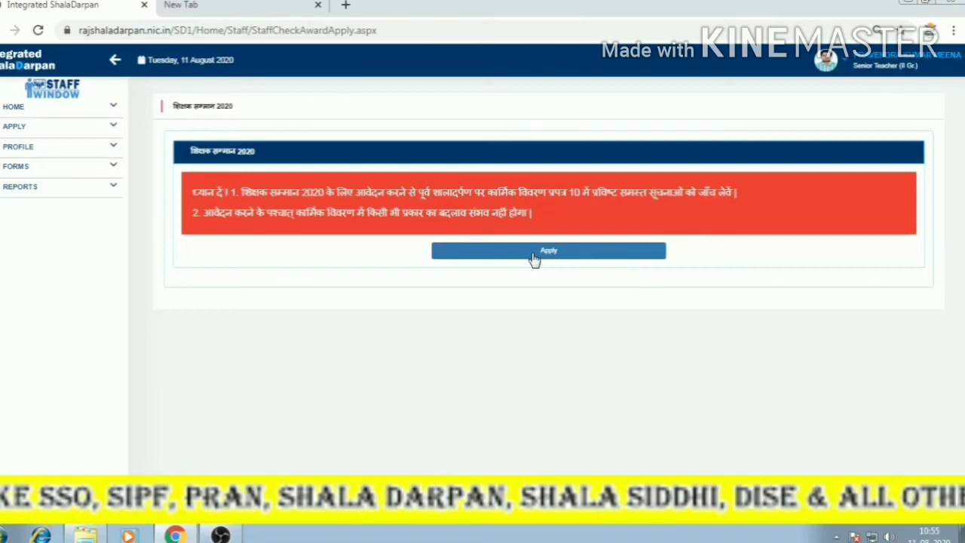
left_click(832, 60)
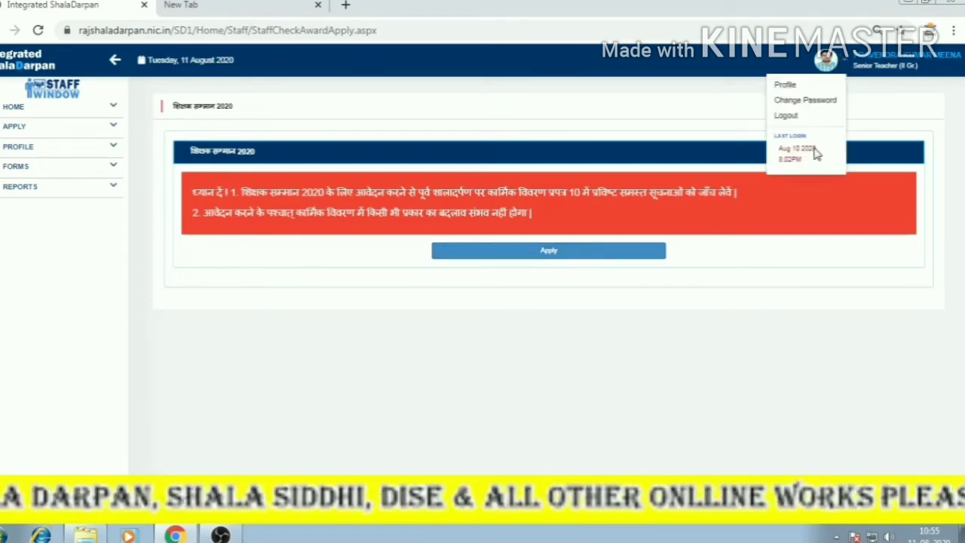
Log out of the staff window and view the public welcome page with Staff News.
left_click(798, 115)
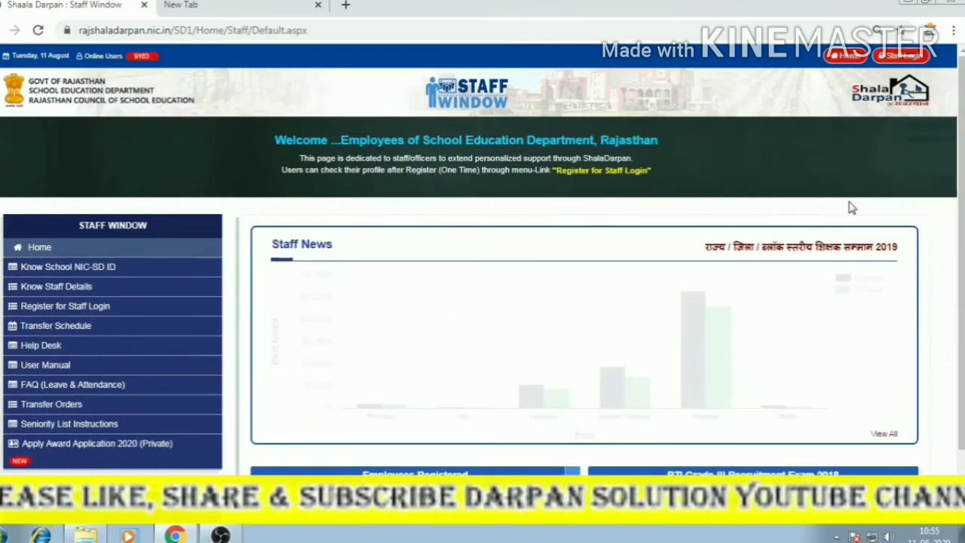
scroll(848, 219, "down", 1)
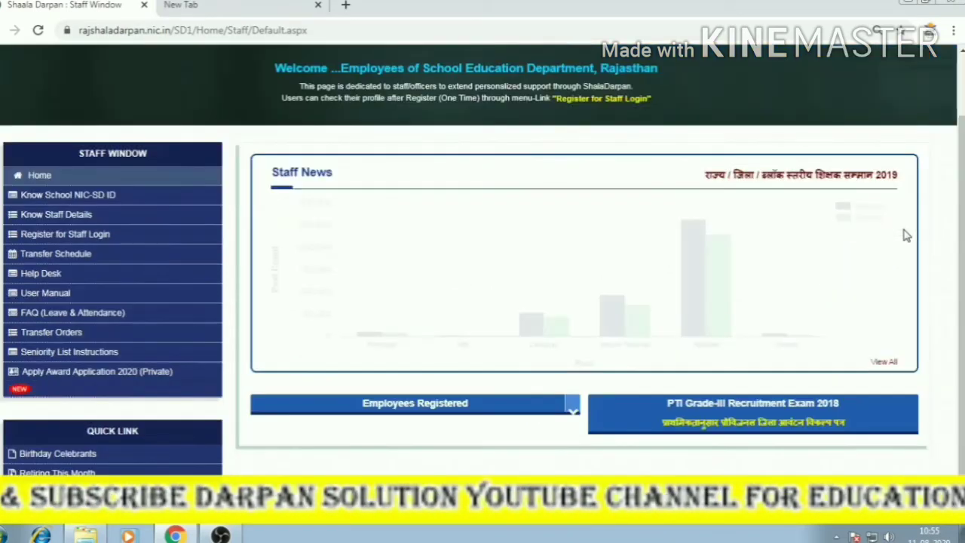
scroll(906, 235, "up", 1)
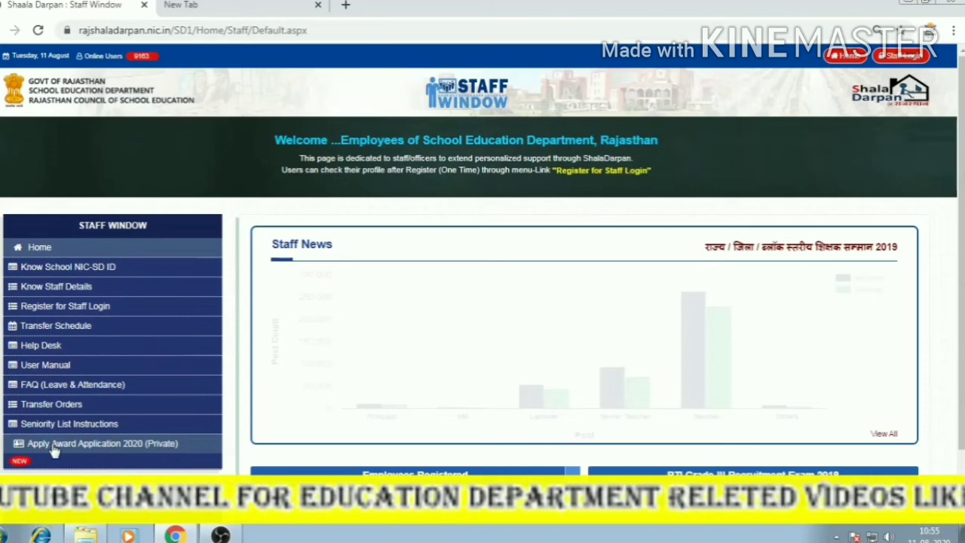
Open Apply Award Application 2020 (Private) in a new tab and read the Hindi notice.
left_click(146, 447)
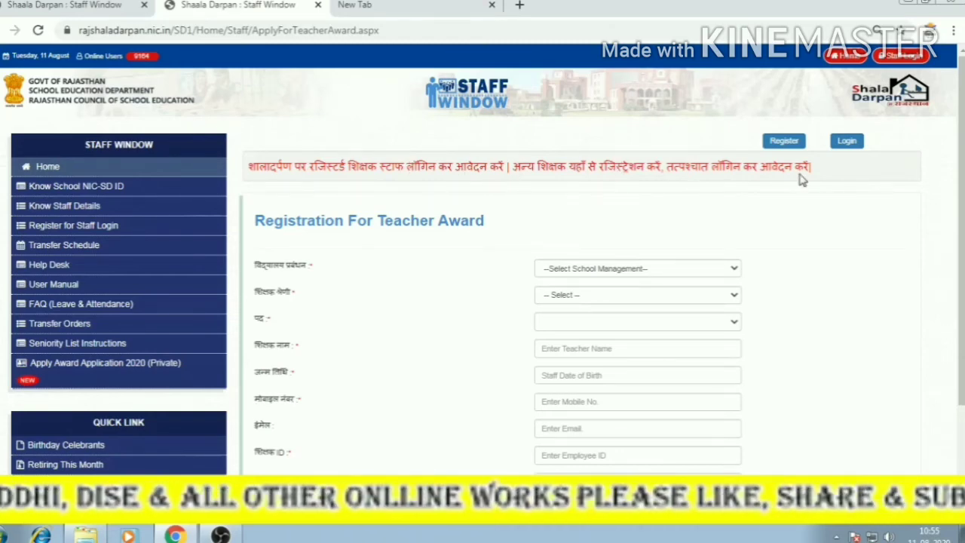
left_click_drag(250, 166, 801, 192)
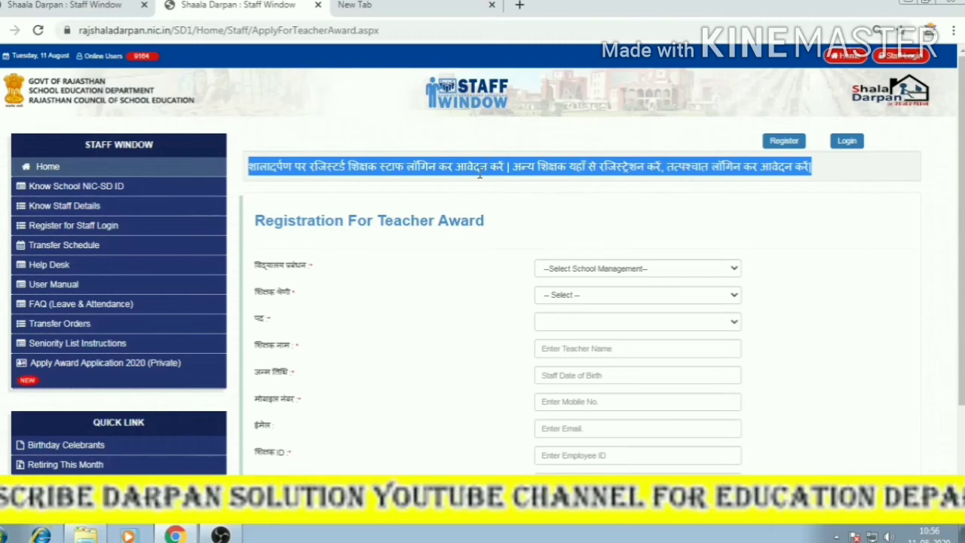
scroll(454, 256, "down", 2)
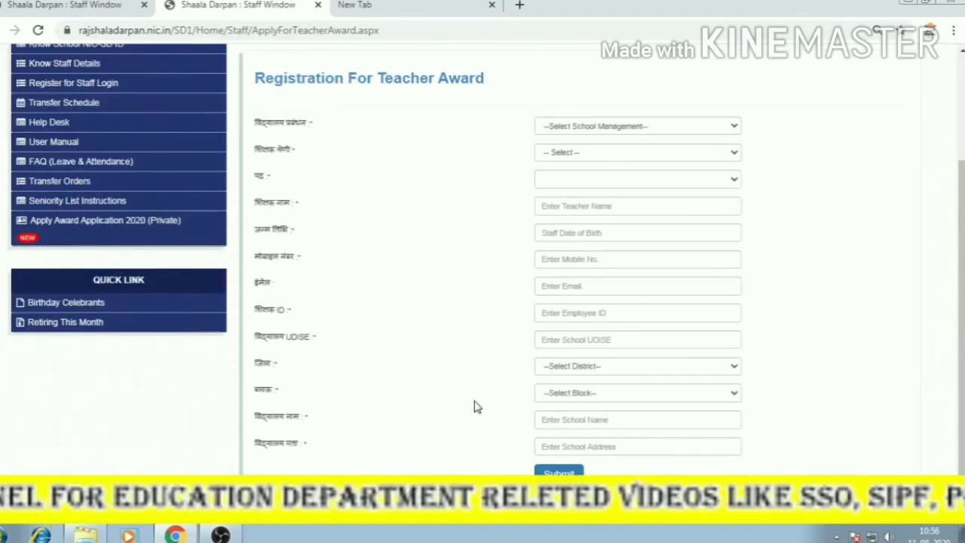
left_click(588, 129)
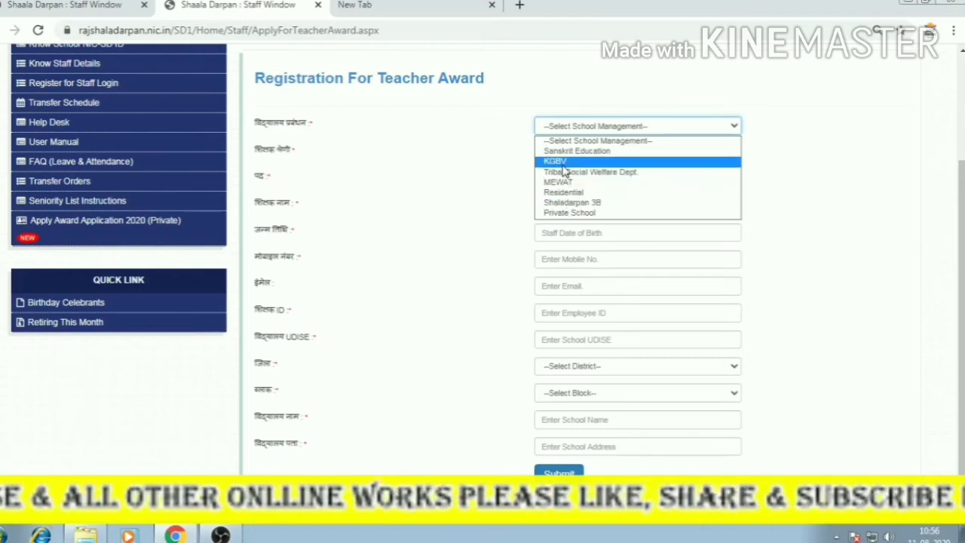
Try school management options Sanskrit Education, KGBV, Tribal/Social Welfare Dept. and Residential.
left_click(422, 125)
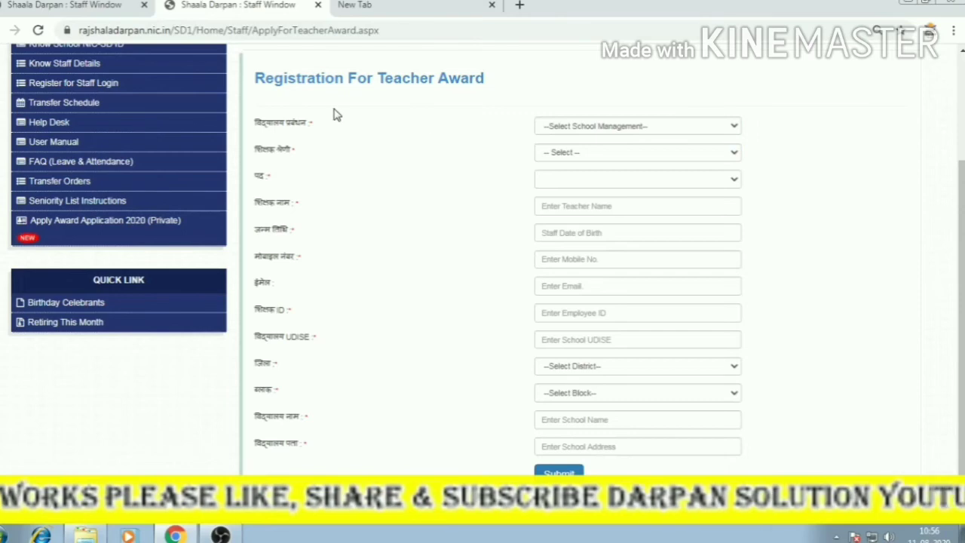
scroll(336, 115, "up", 1)
left_click_drag(255, 151, 505, 161)
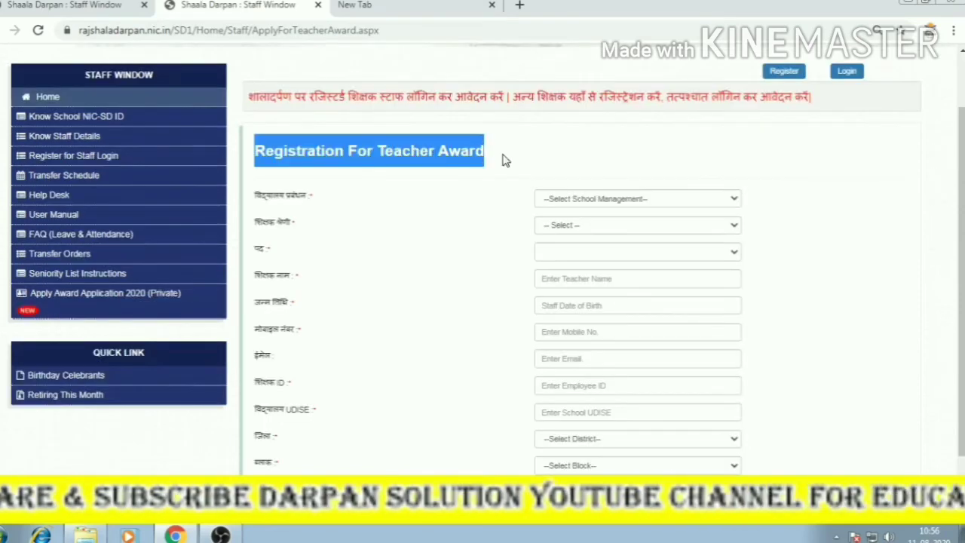
left_click(663, 205)
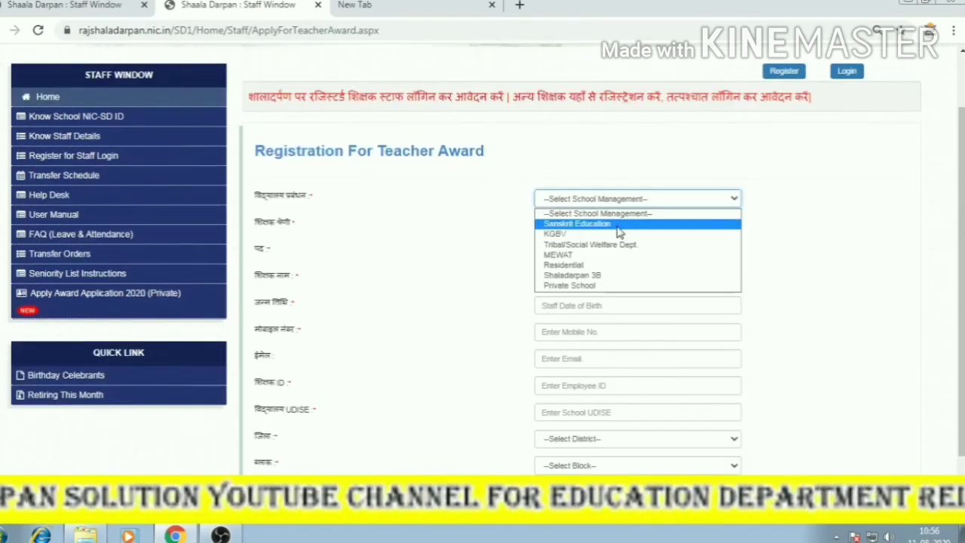
left_click(609, 226)
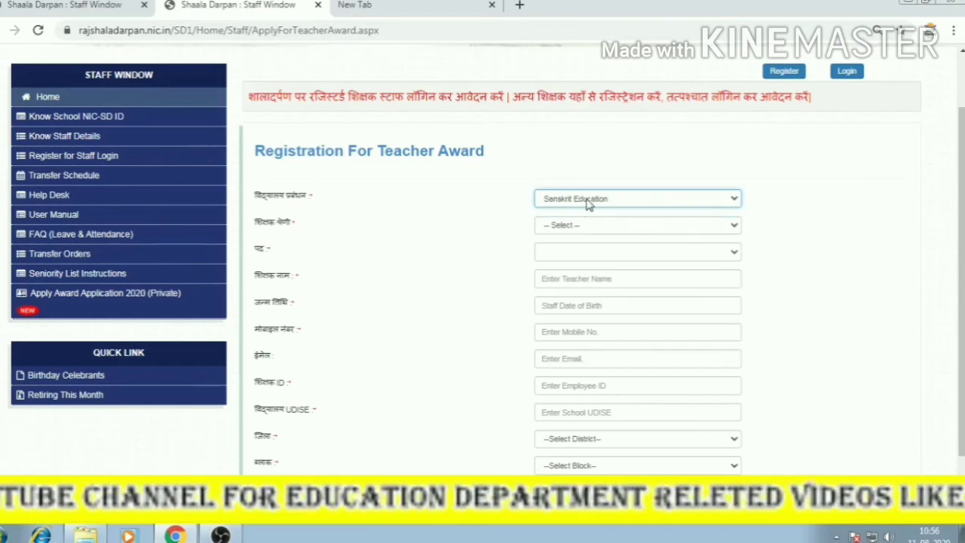
left_click(590, 201)
left_click(588, 234)
left_click(590, 198)
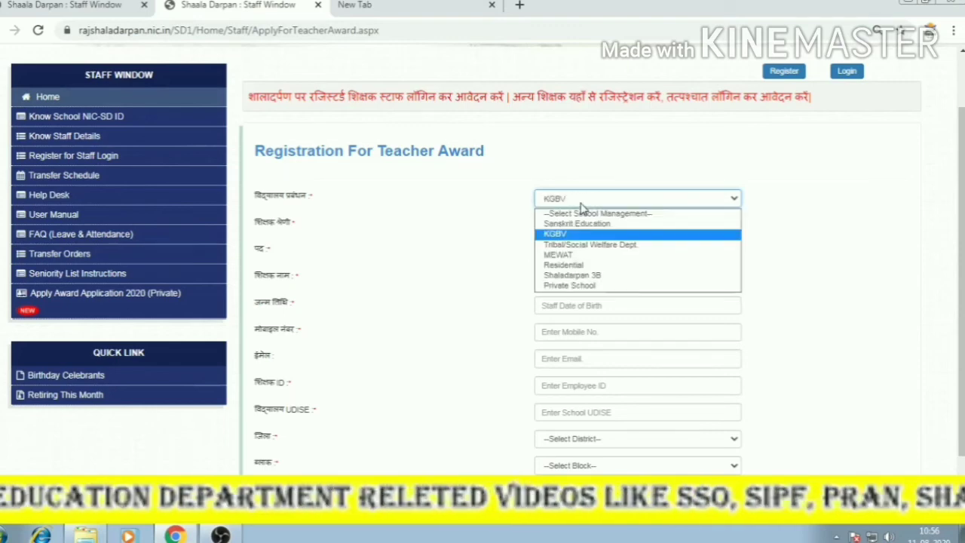
left_click(587, 241)
left_click(588, 198)
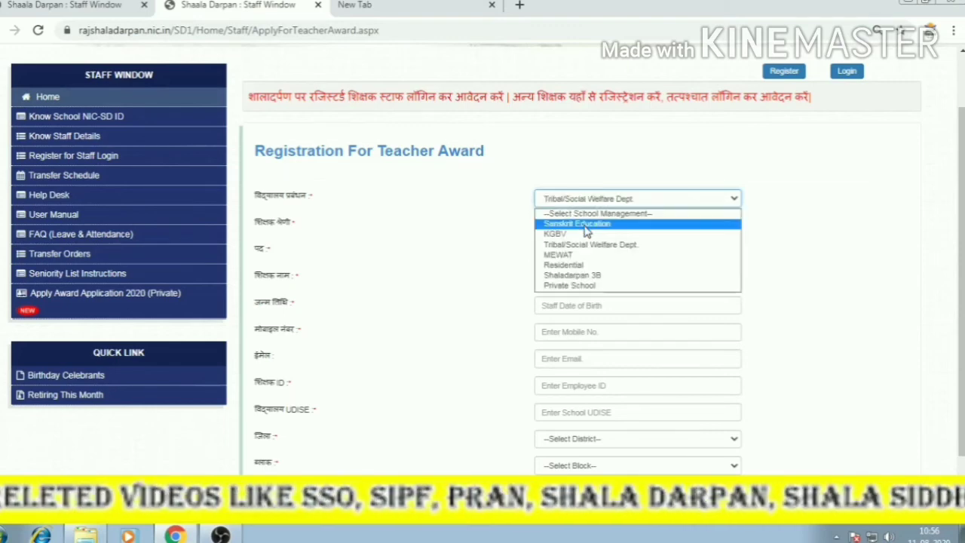
left_click(590, 264)
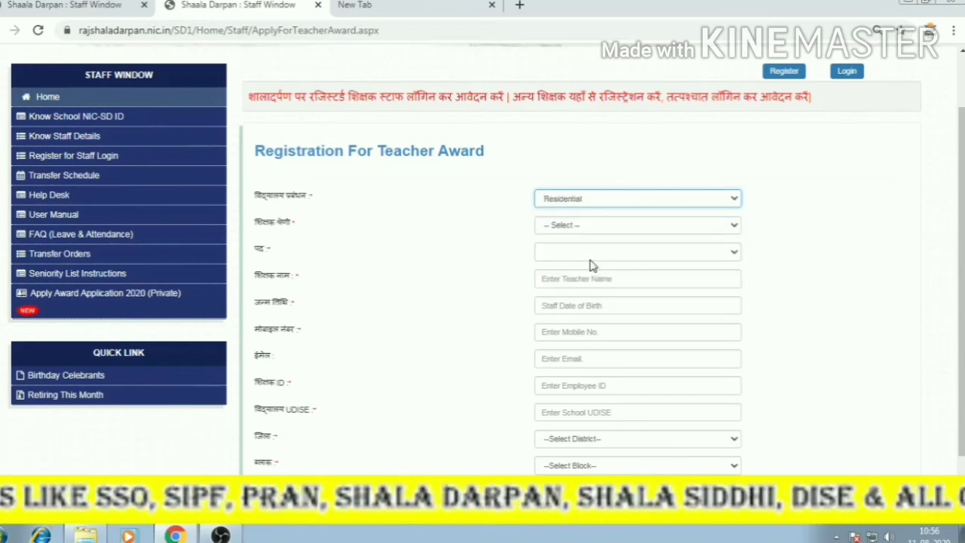
Try Shaladarpan 3B and Private School, then settle school management on Sanskrit Education.
left_click(590, 198)
left_click(572, 275)
left_click(578, 200)
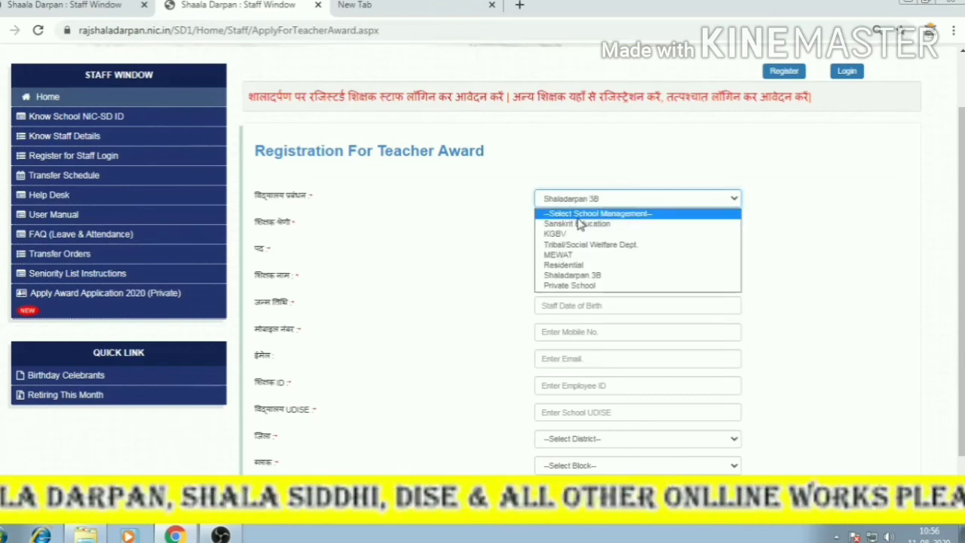
left_click(577, 285)
left_click(576, 202)
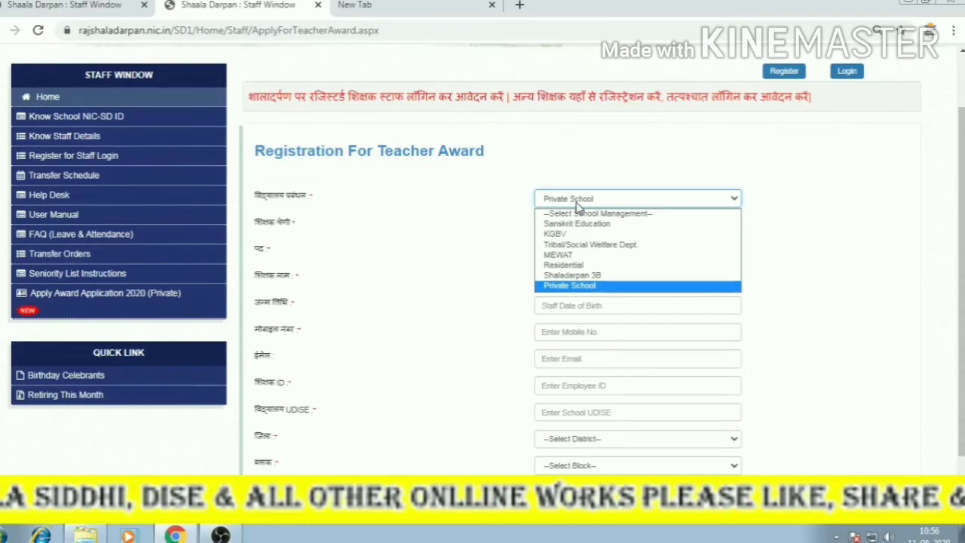
left_click(576, 202)
left_click(548, 199)
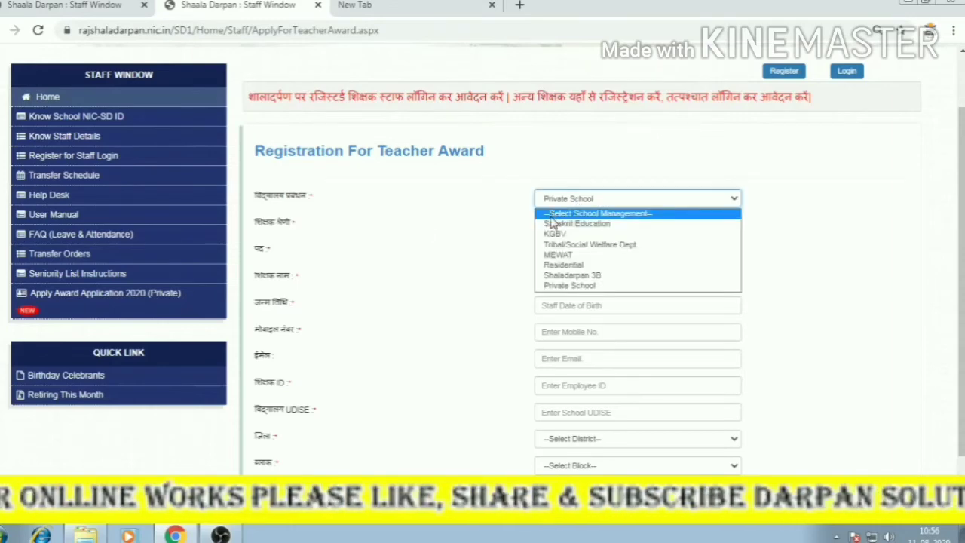
left_click(559, 228)
Set teacher category to सामान्य after trying PTI and विशेष शिक्षक, and post to Teacher (III Gr.) Level 2.
left_click(562, 224)
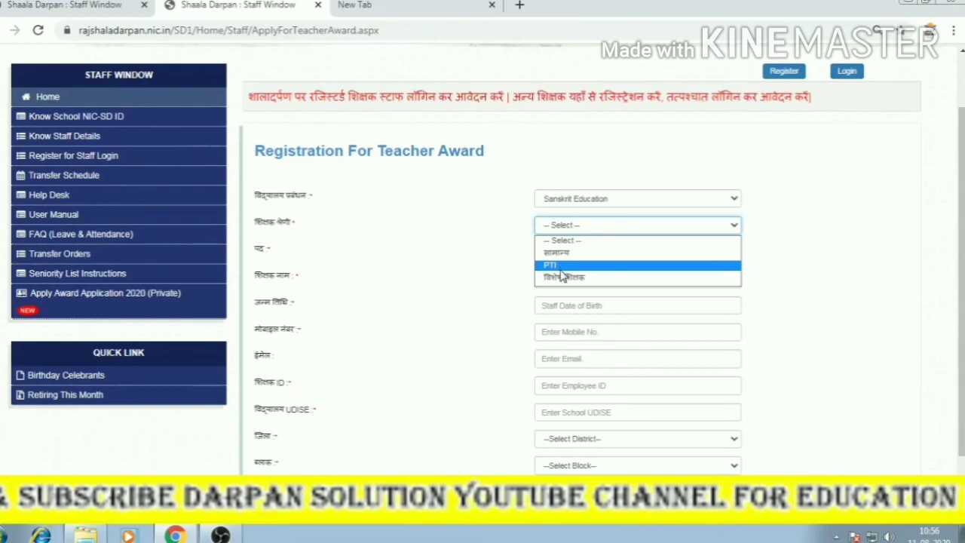
left_click(553, 252)
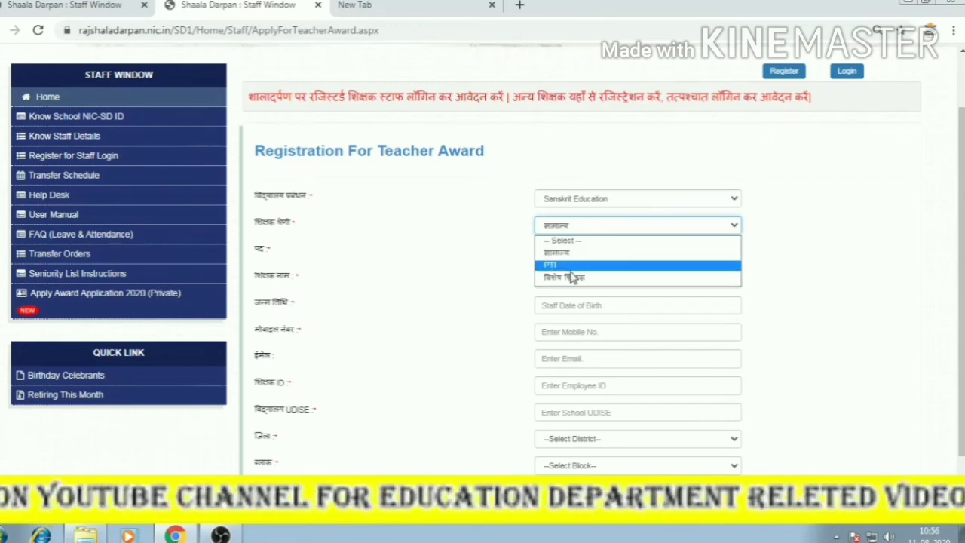
left_click(565, 226)
left_click(565, 261)
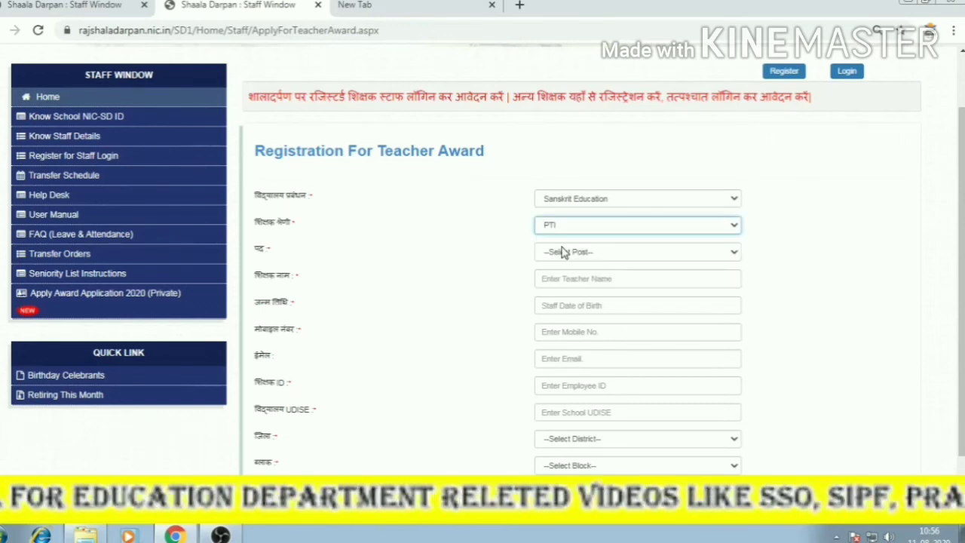
left_click(565, 227)
left_click(570, 274)
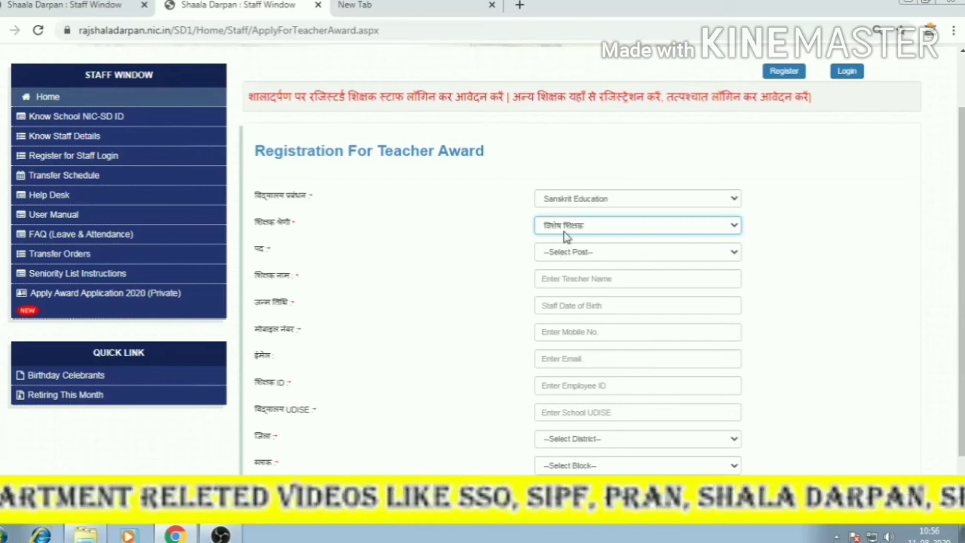
left_click(563, 226)
left_click(553, 252)
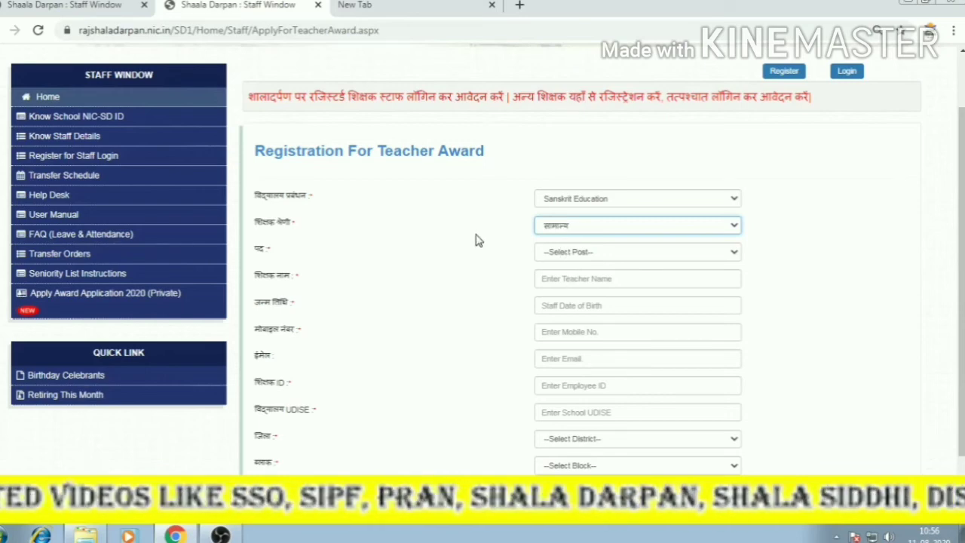
left_click(559, 252)
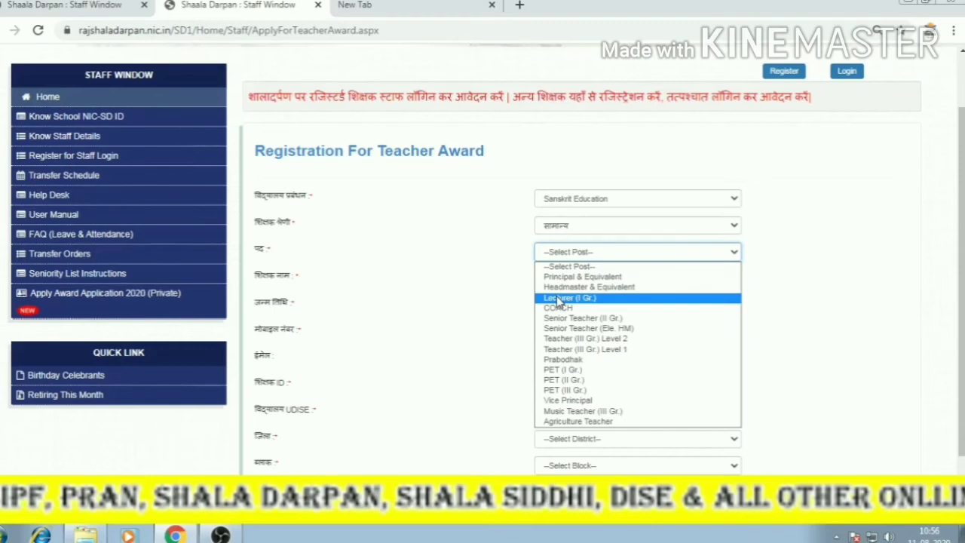
left_click(572, 339)
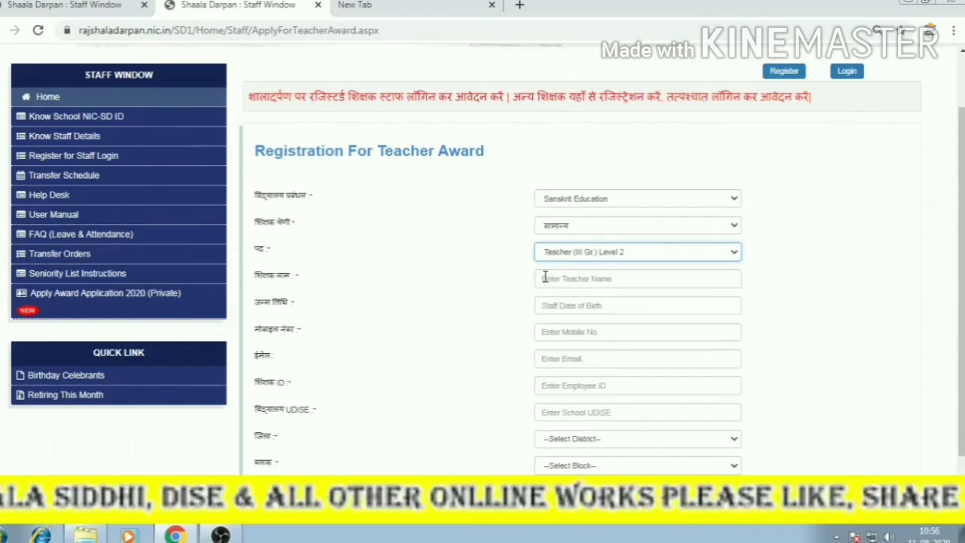
Step through the name, birth date, mobile, email, Employee ID, UDISE and District fields, leaving them blank.
left_click(535, 278)
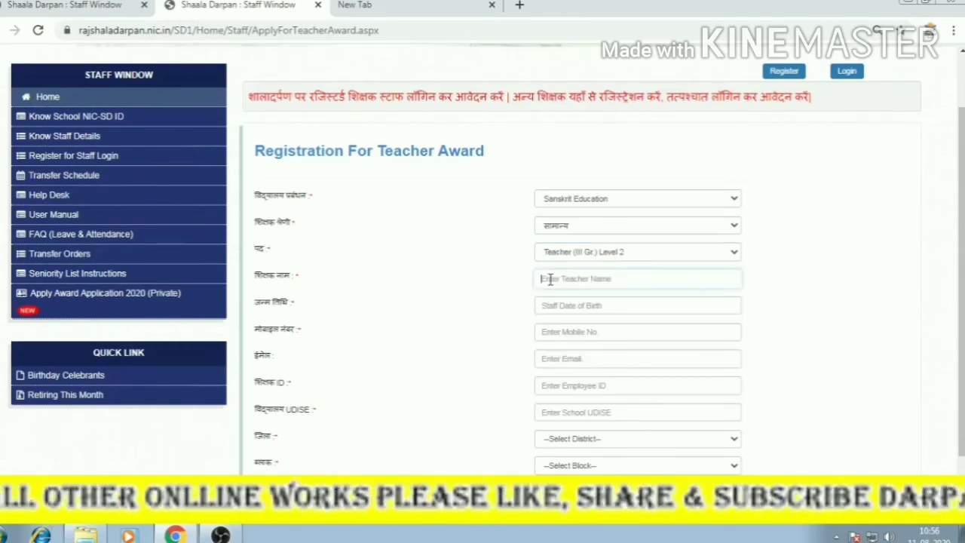
left_click(571, 305)
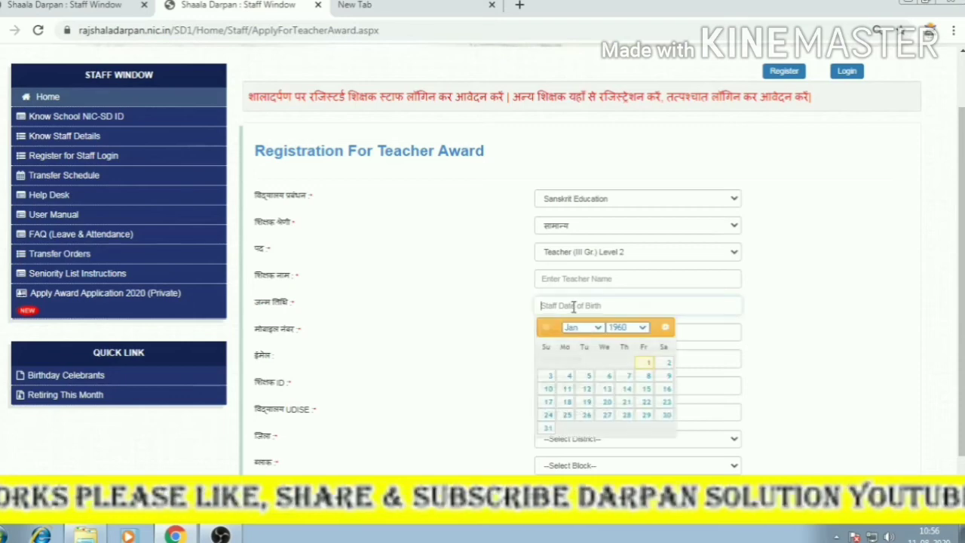
key("Tab")
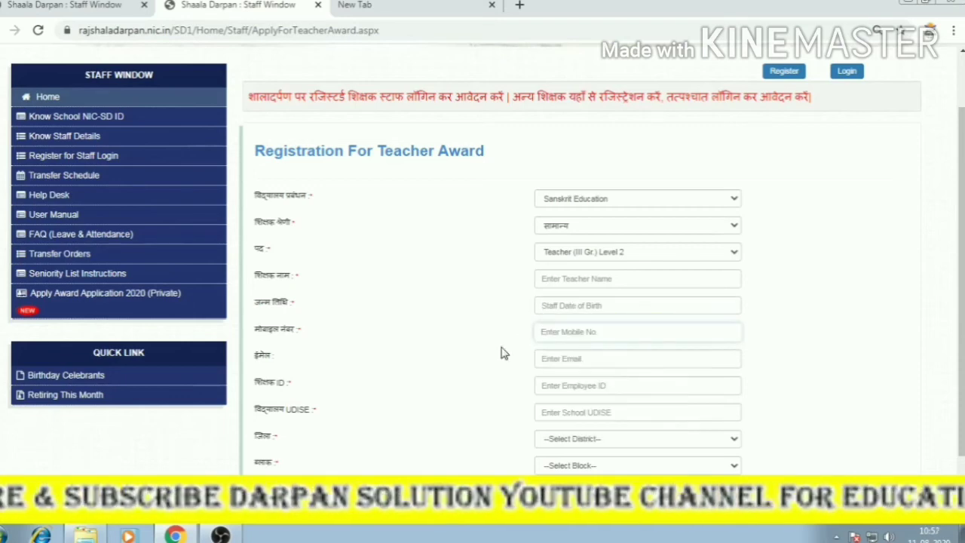
key("Tab")
scroll(543, 332, "down", 1)
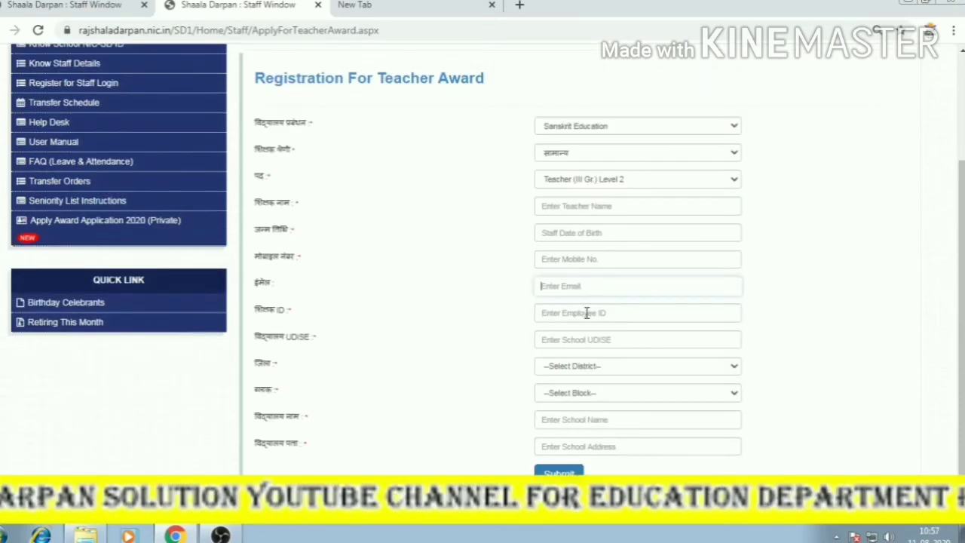
left_click(540, 315)
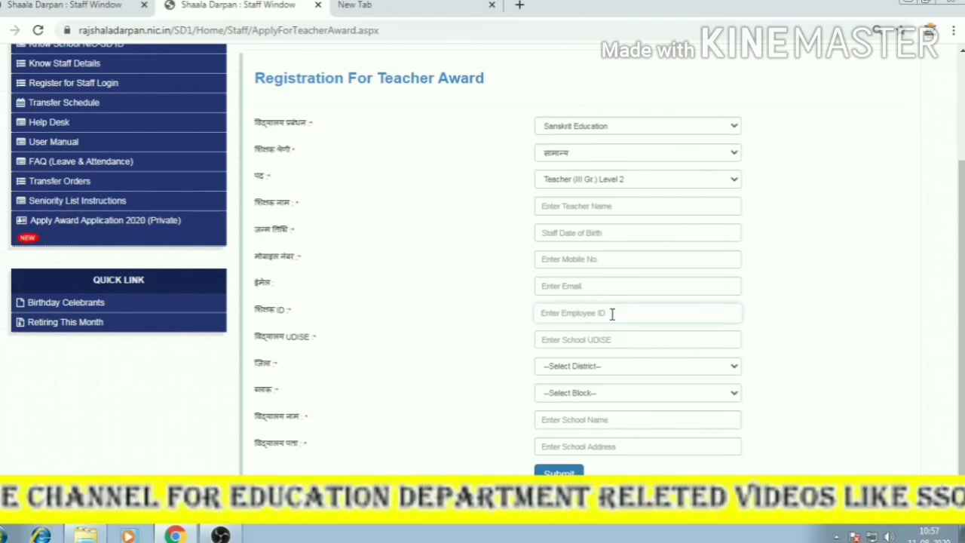
left_click(572, 342)
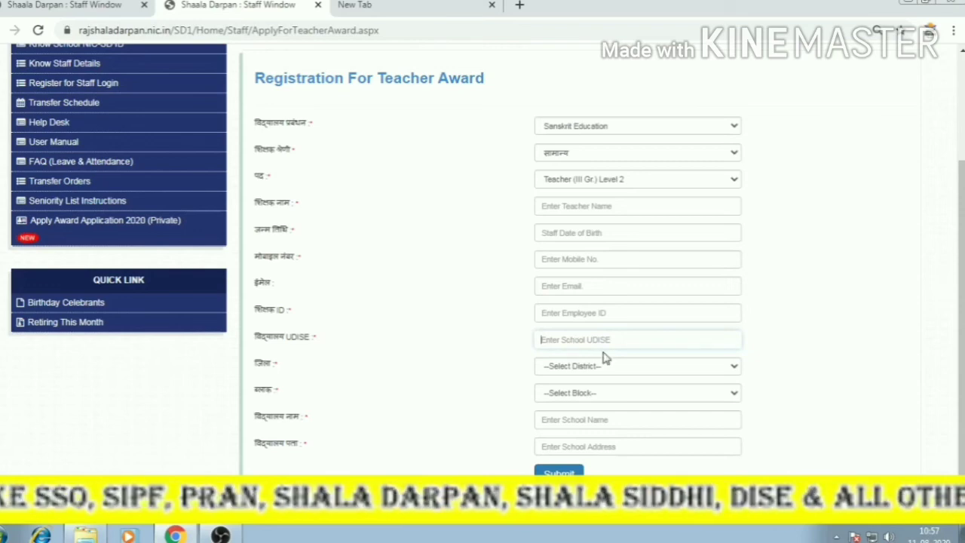
left_click(573, 366)
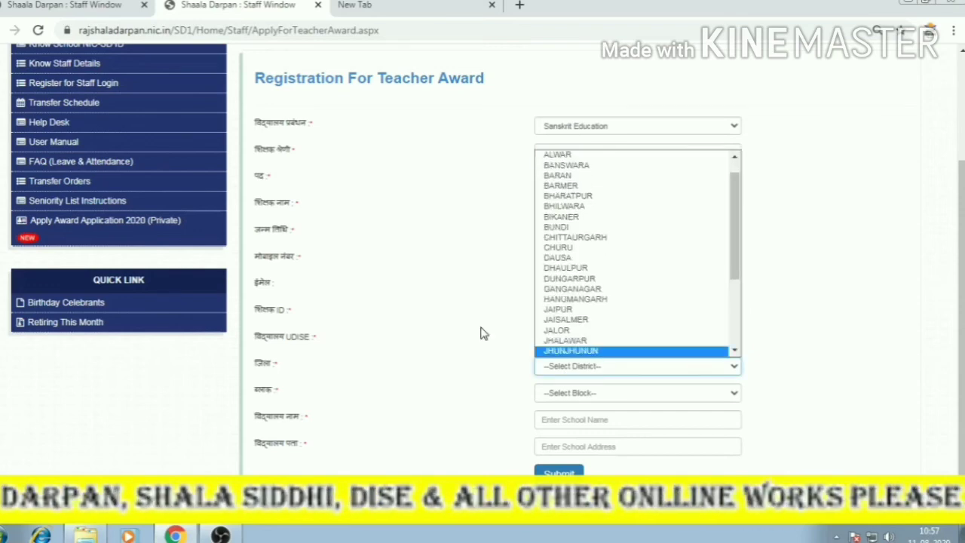
Choose JHALAWAR as the district after checking the block list.
left_click(590, 391)
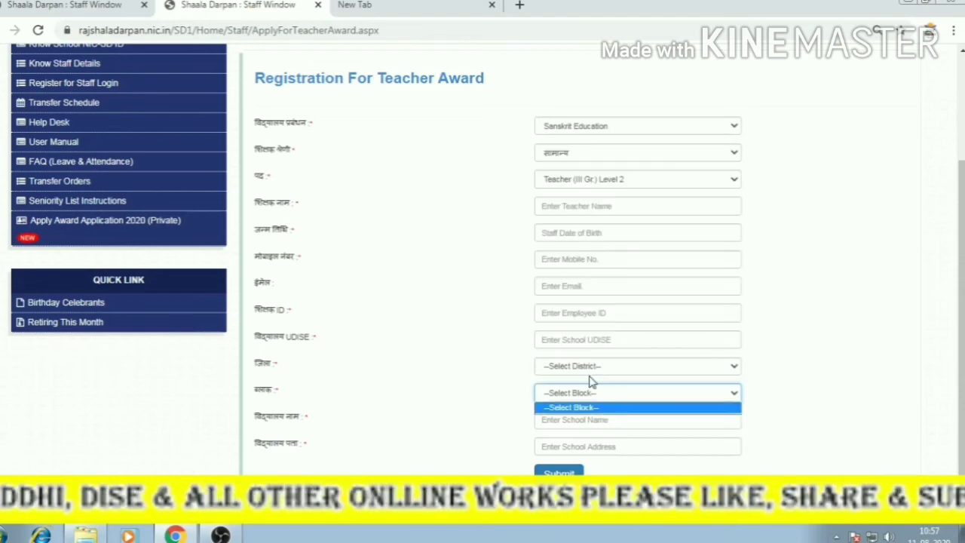
left_click(590, 371)
left_click(576, 343)
Choose AKLERA as the block for JHALAWAR and scroll back to the top of the form.
left_click(579, 393)
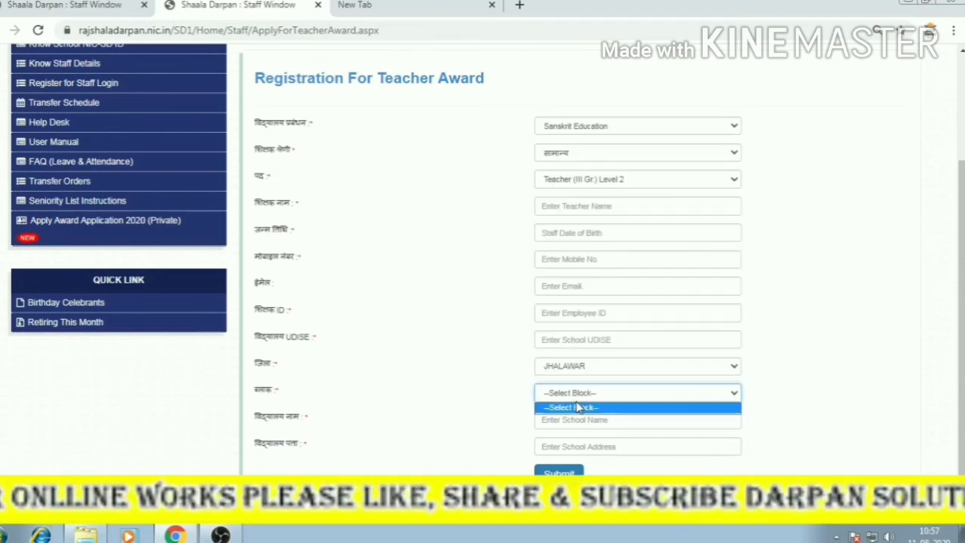
left_click(579, 400)
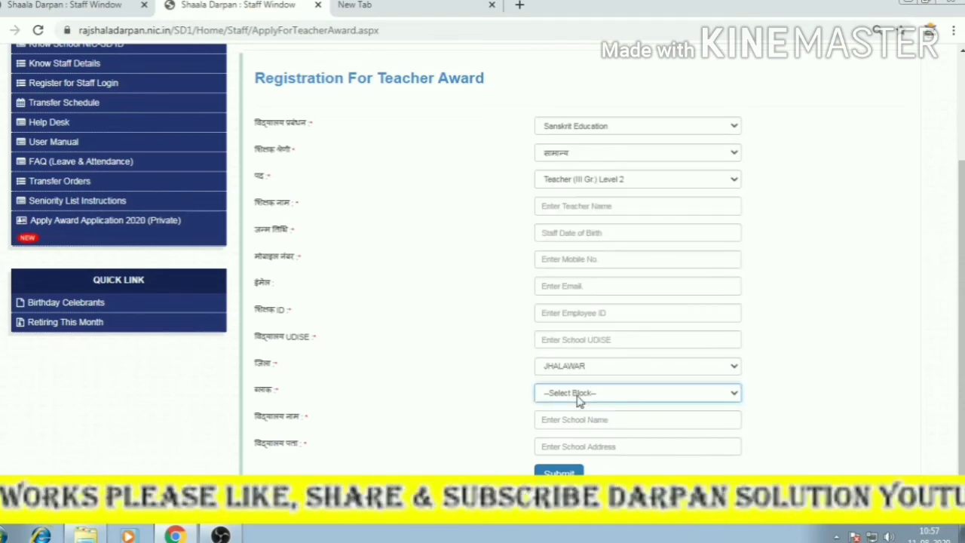
left_click(569, 368)
left_click(568, 368)
left_click(571, 393)
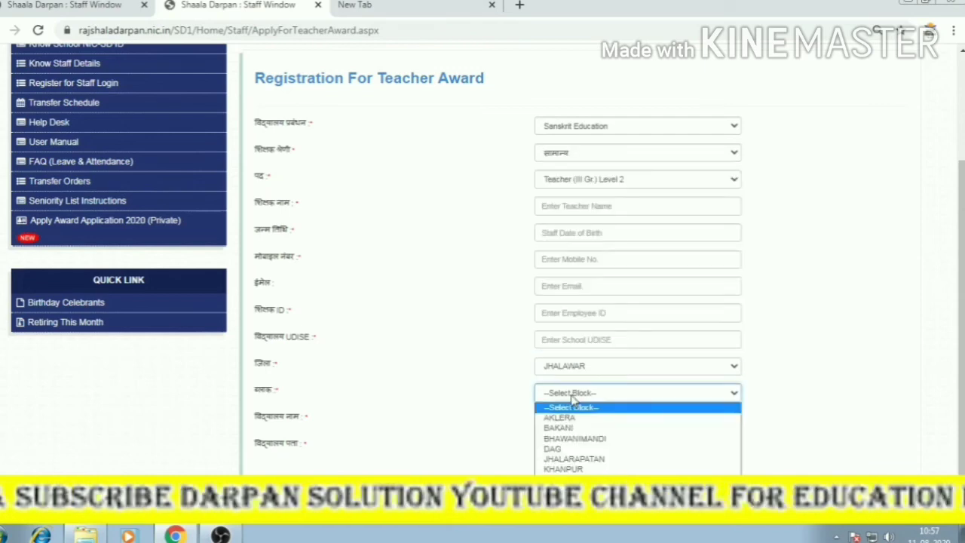
left_click(562, 417)
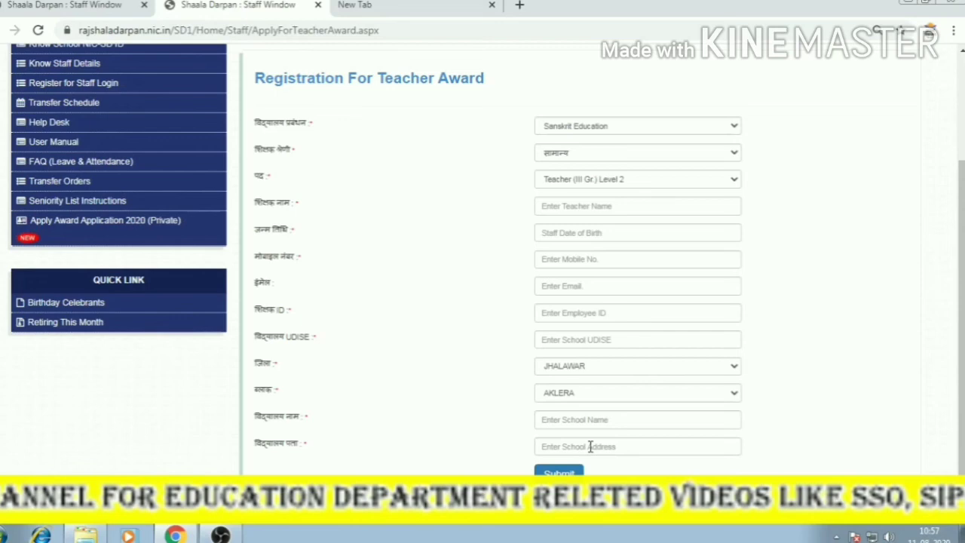
scroll(388, 252, "up", 1)
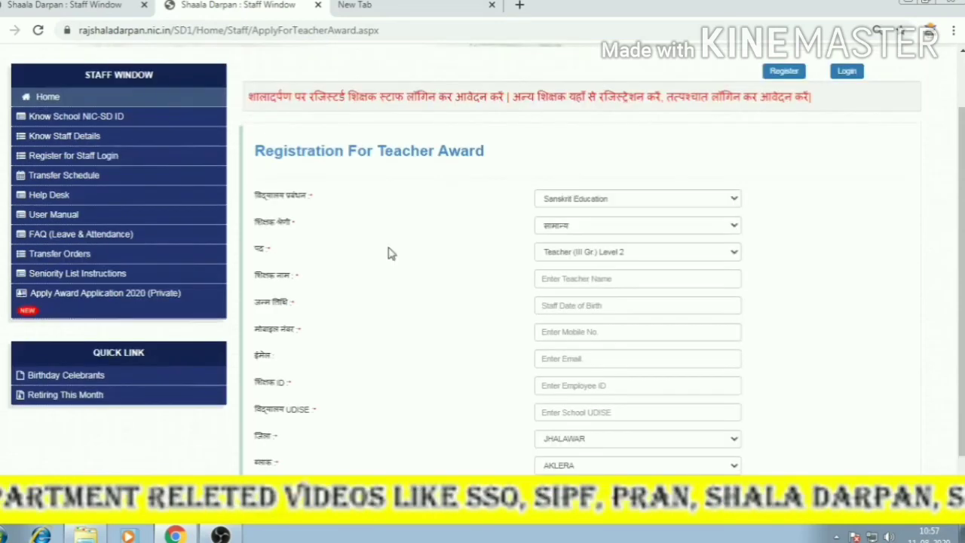
left_click_drag(253, 151, 312, 153)
scroll(608, 468, "down", 1)
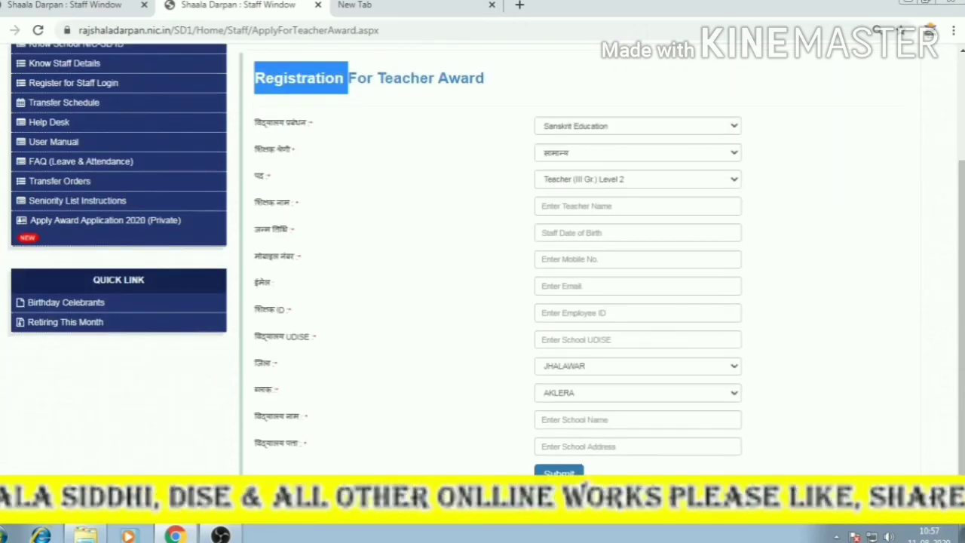
scroll(847, 150, "up", 2)
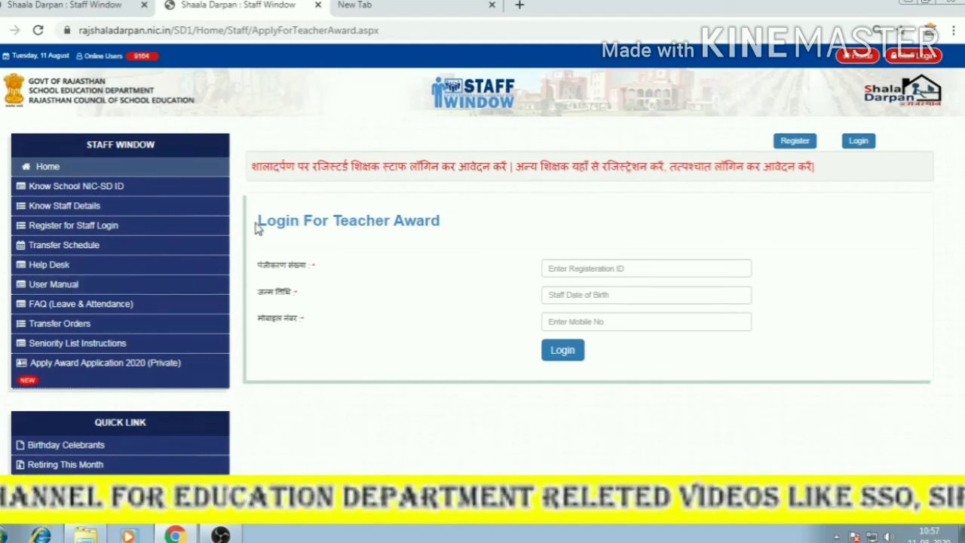
Point out the Login For Teacher Award heading, its Registration ID, Date of Birth and Mobile No. fields, and Login.
left_click_drag(256, 228, 445, 225)
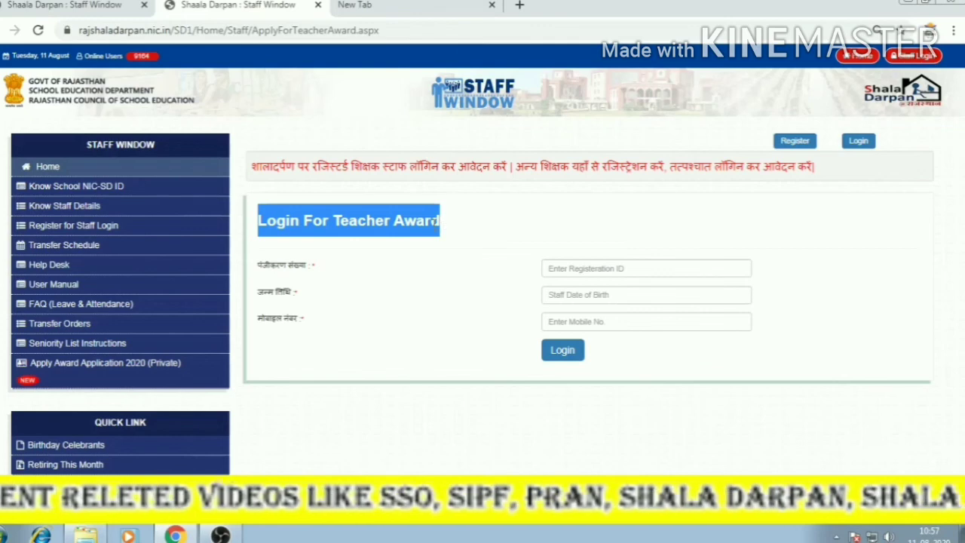
left_click(566, 269)
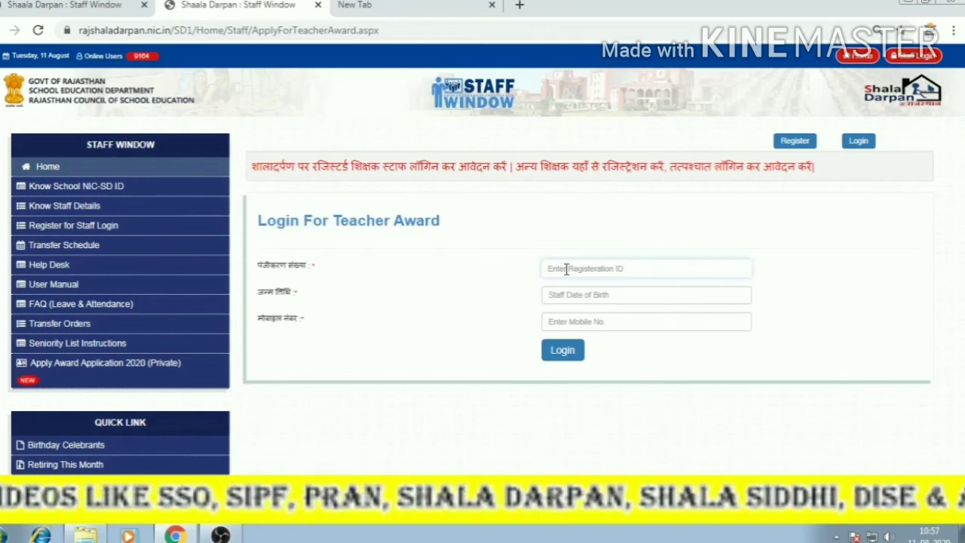
left_click(580, 295)
left_click(586, 322)
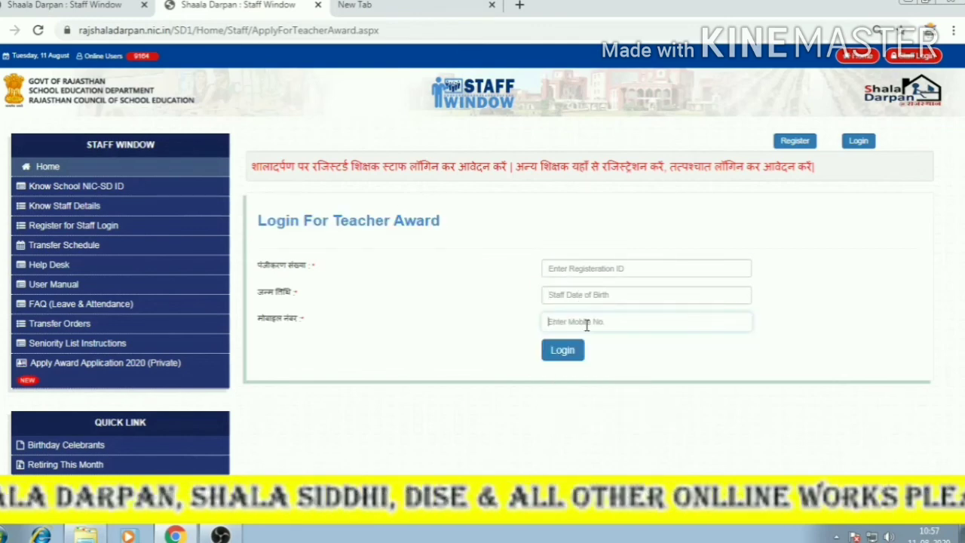
left_click(561, 358)
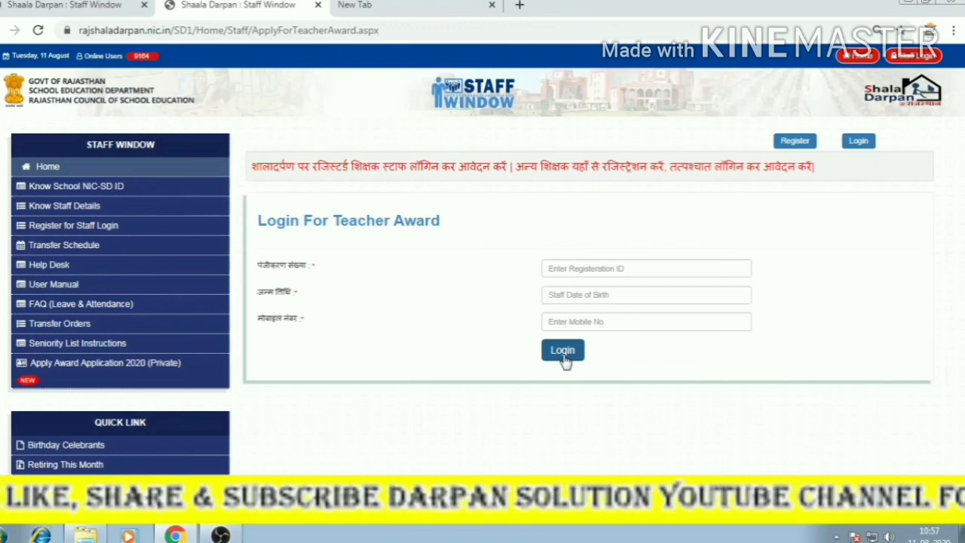
Highlight the heading again, move from Registration ID into Date of Birth, and close the date picker.
triple_click(259, 219)
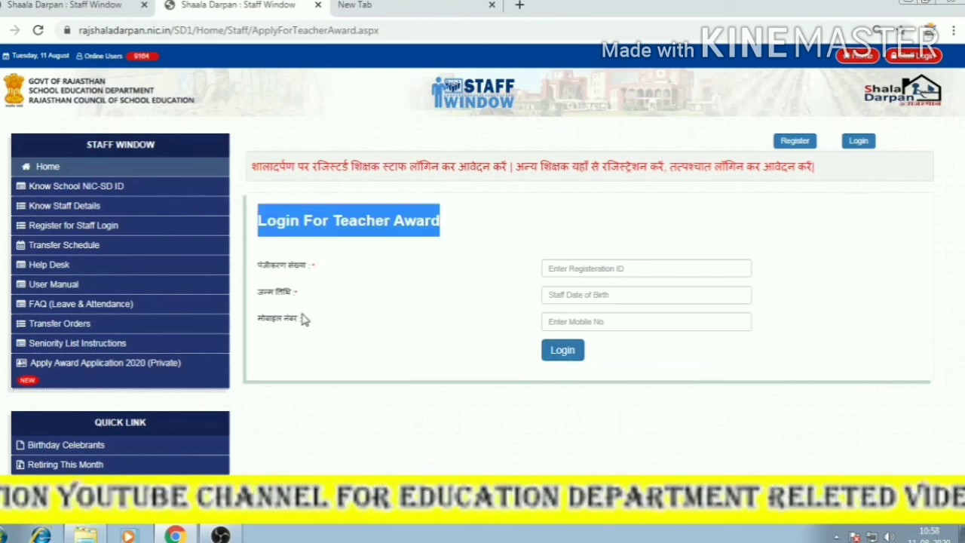
left_click(271, 295)
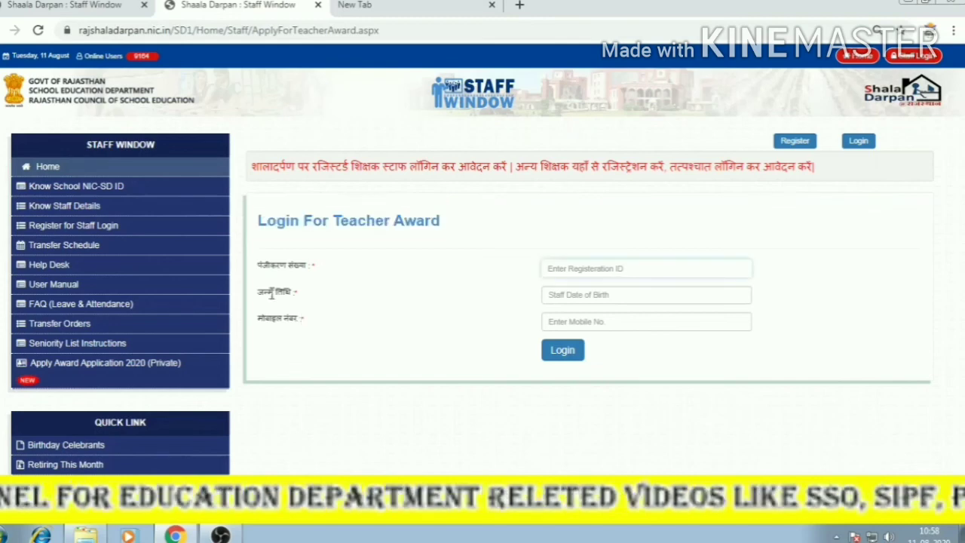
key("Tab")
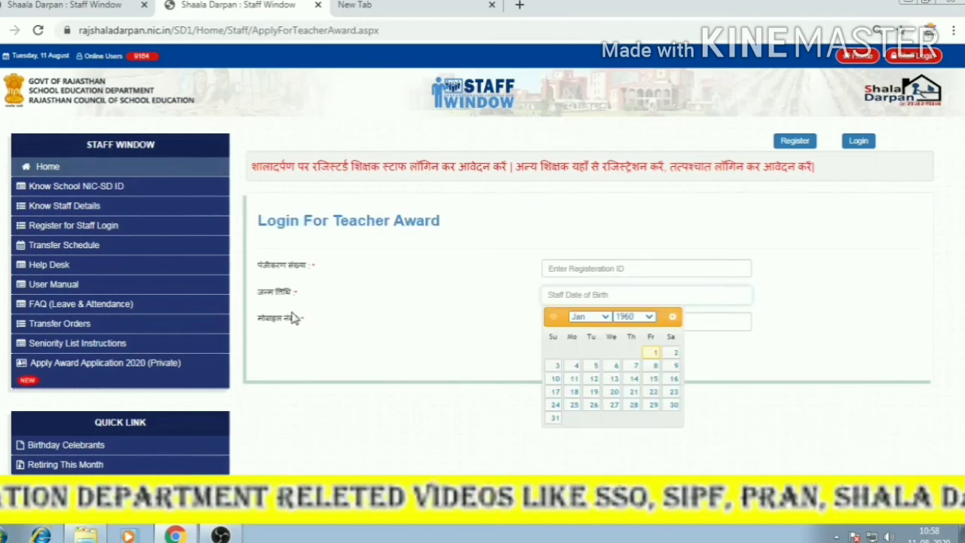
left_click(292, 313)
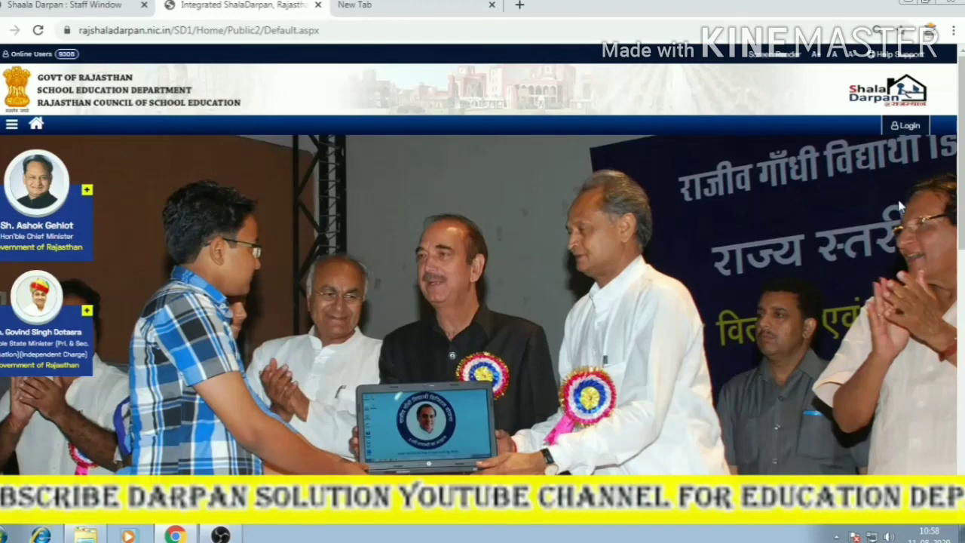
Go to the STAFF WINDOW page from the Integrated ShalaDarpan home page.
scroll(534, 219, "down", 3)
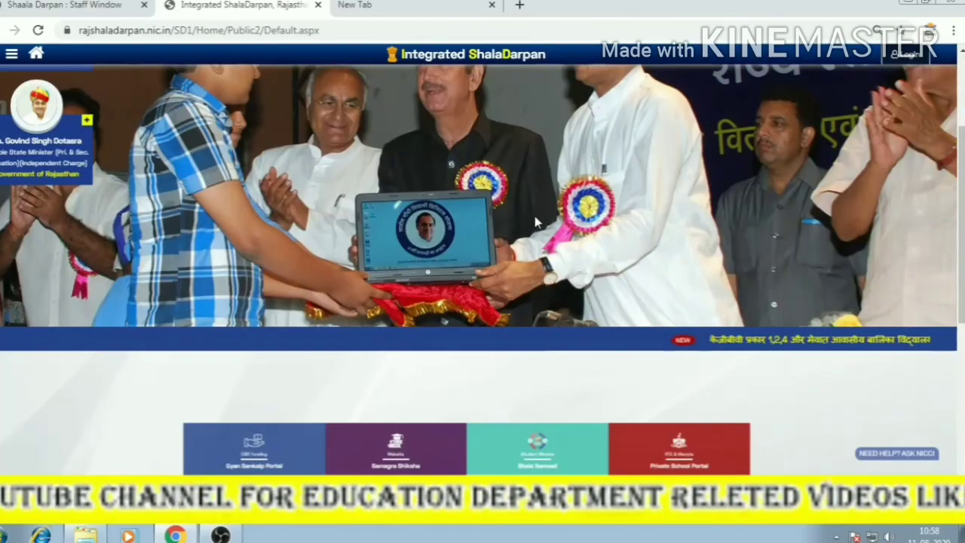
scroll(534, 215, "down", 2)
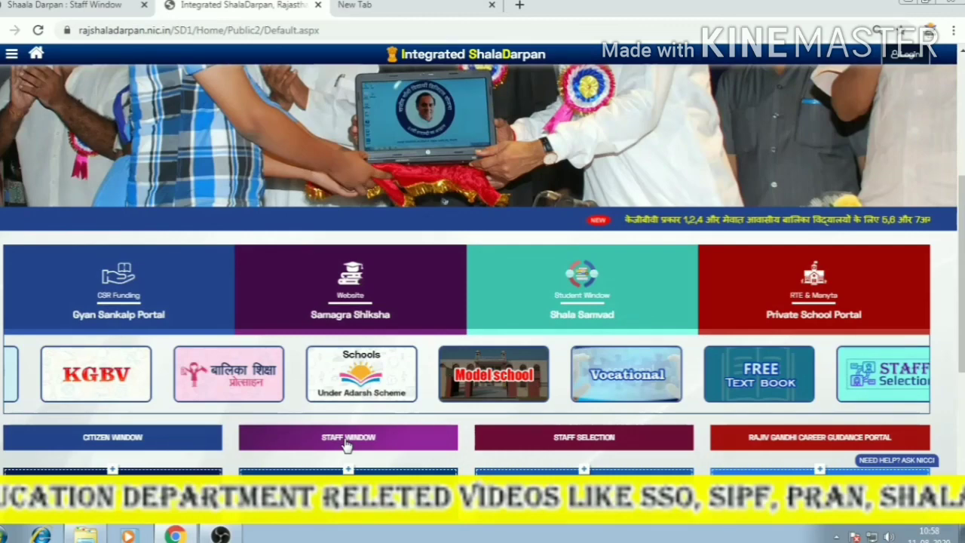
left_click(346, 444)
Open Apply Award Application 2020 (Private) in a new tab and expand the School Management list.
scroll(110, 406, "down", 1)
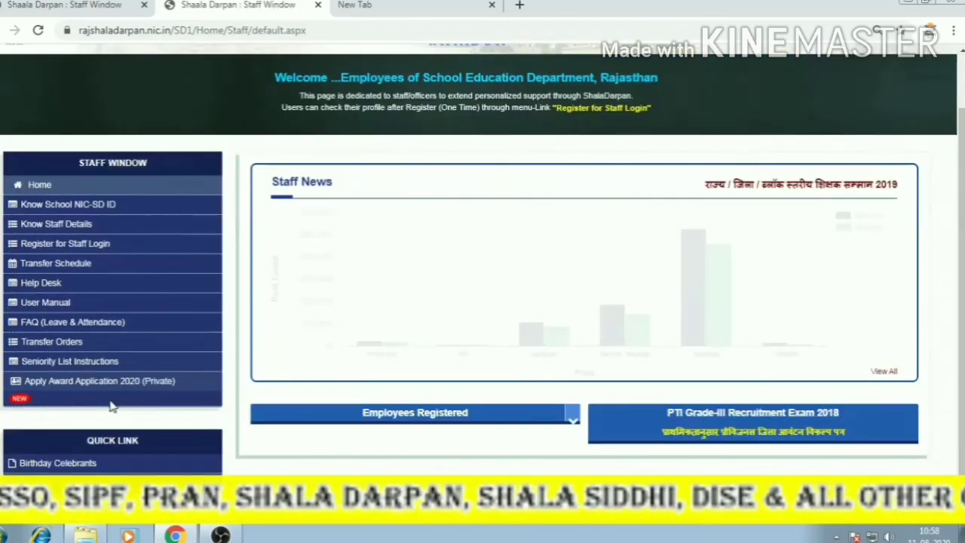
scroll(105, 391, "down", 1)
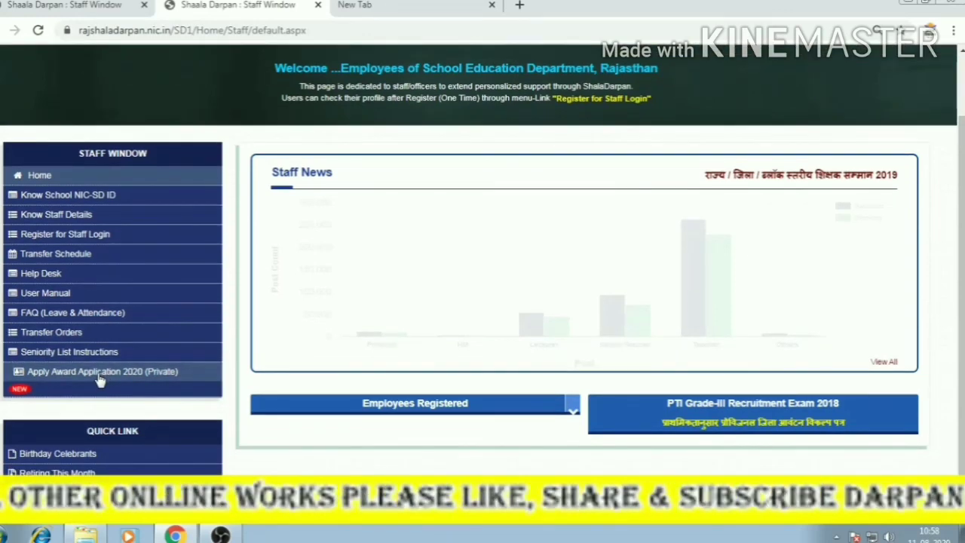
left_click(99, 376)
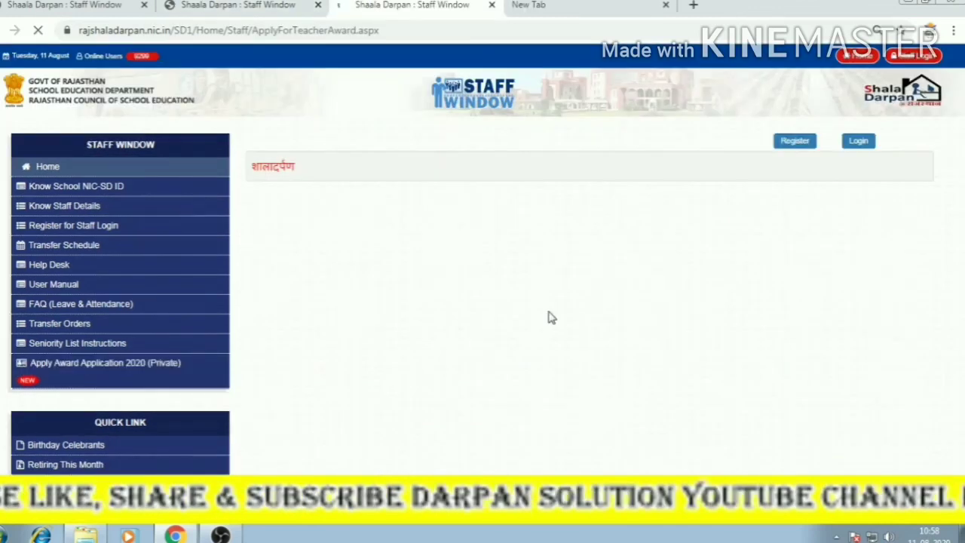
left_click(549, 269)
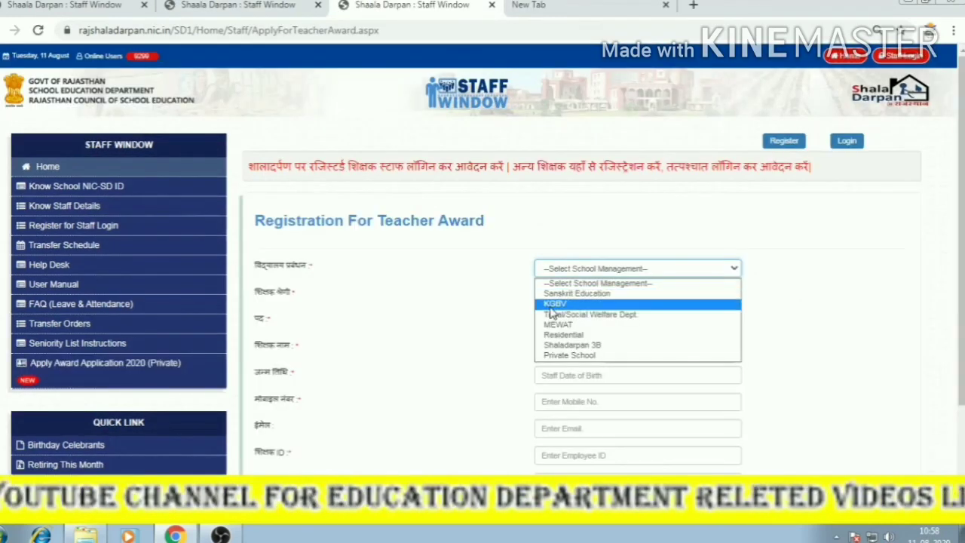